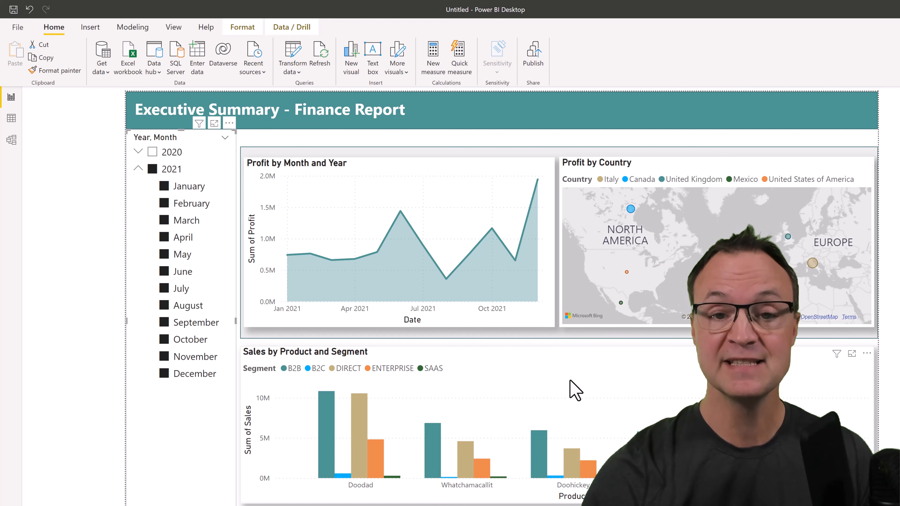
# Step: Explore the finance report by cross-filtering it on a profit point, Canada, Whatchamacallit, and the 2021 months June and April
pyautogui.click(444, 277)
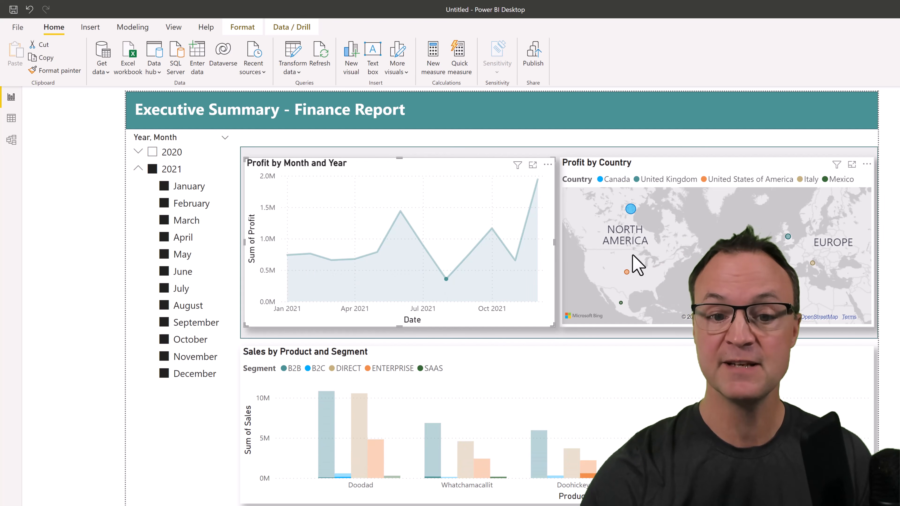
pyautogui.click(630, 209)
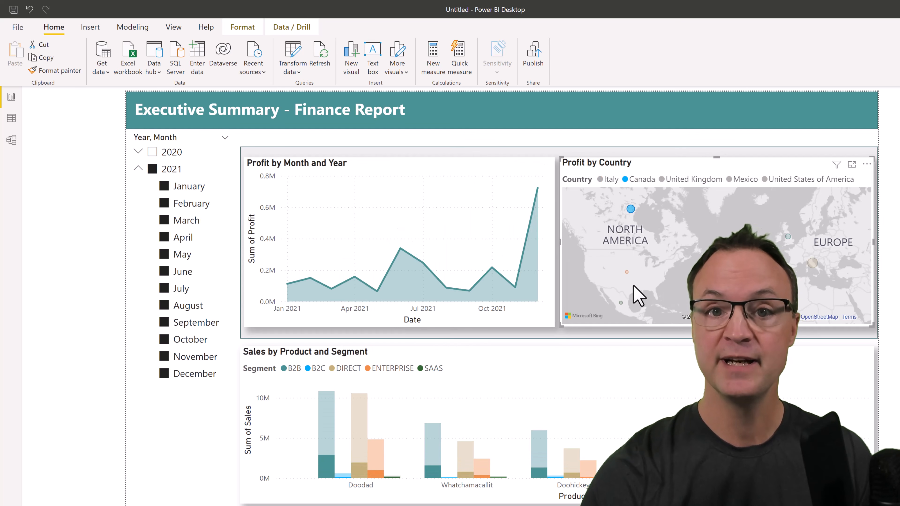
pyautogui.click(468, 484)
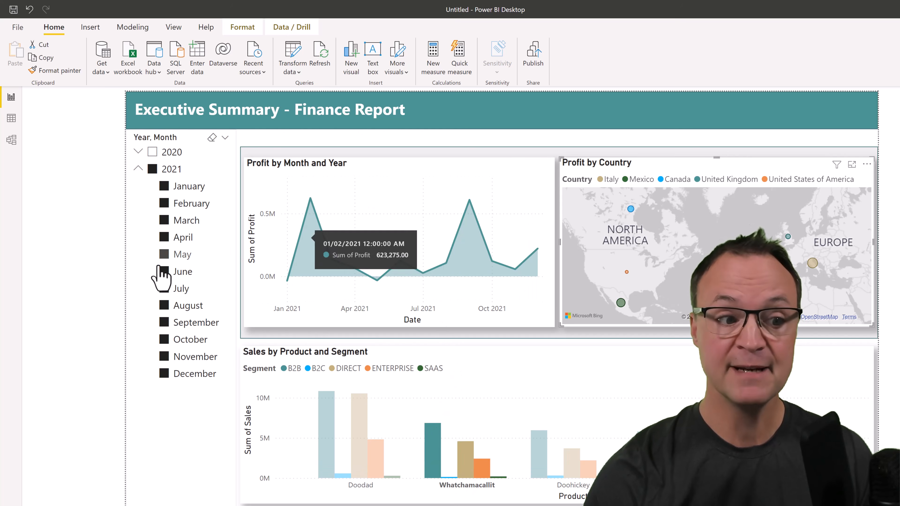
pyautogui.click(164, 272)
pyautogui.click(164, 237)
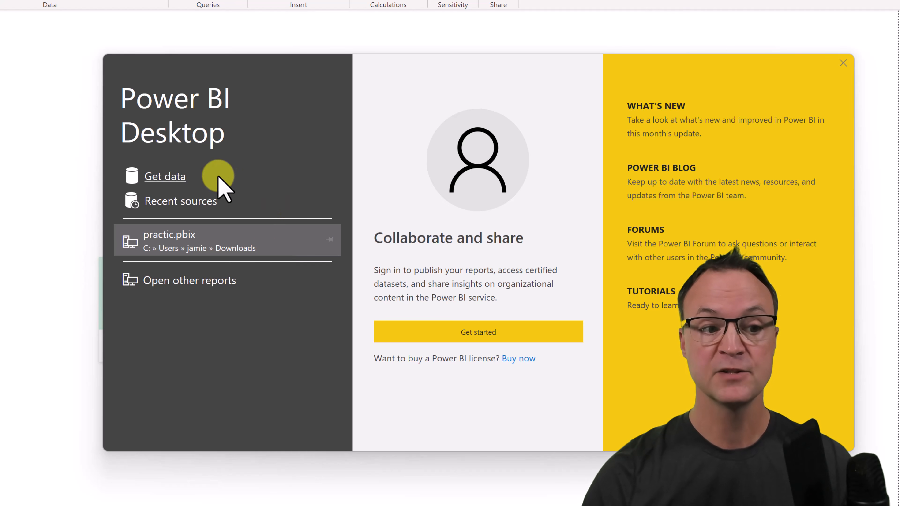
# Step: Import the financials table from the Excel workbook Practice Data Power BI.xlsx and open it for transforming
pyautogui.click(177, 180)
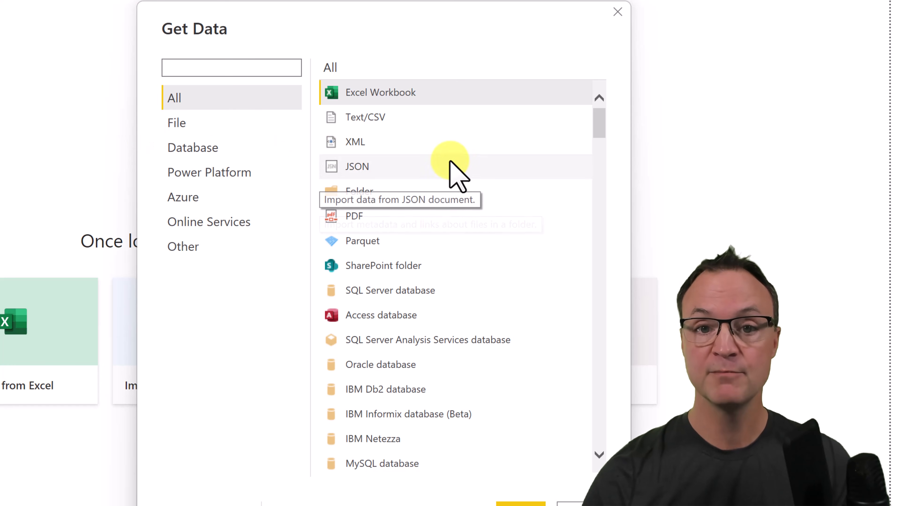
pyautogui.scroll(-2, 437, 274)
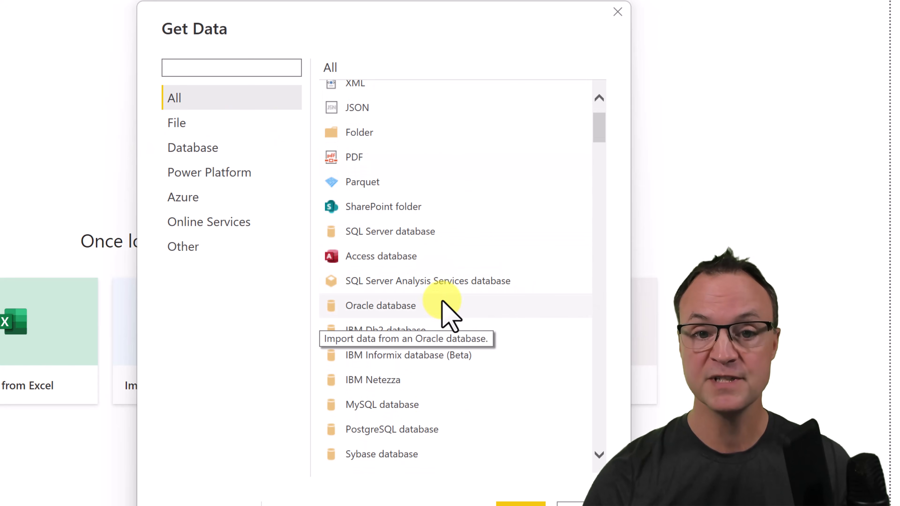
pyautogui.scroll(2, 446, 308)
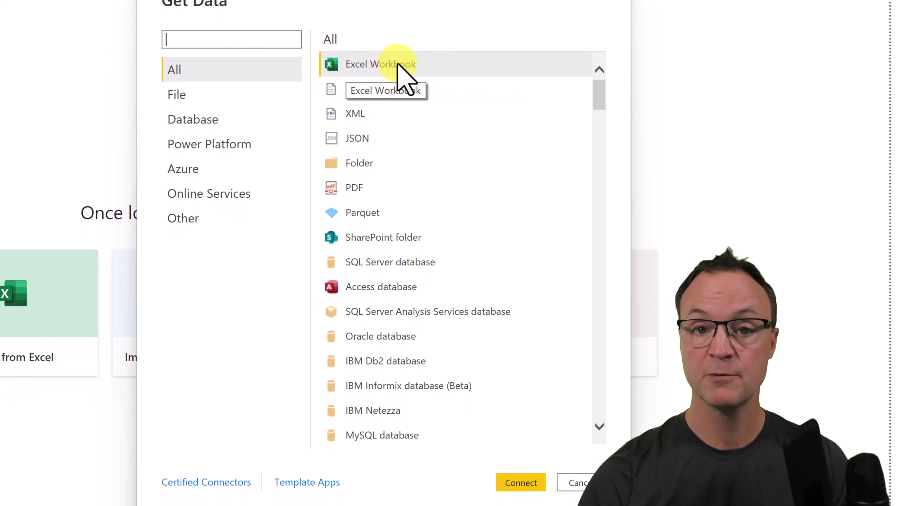
pyautogui.doubleClick(399, 65)
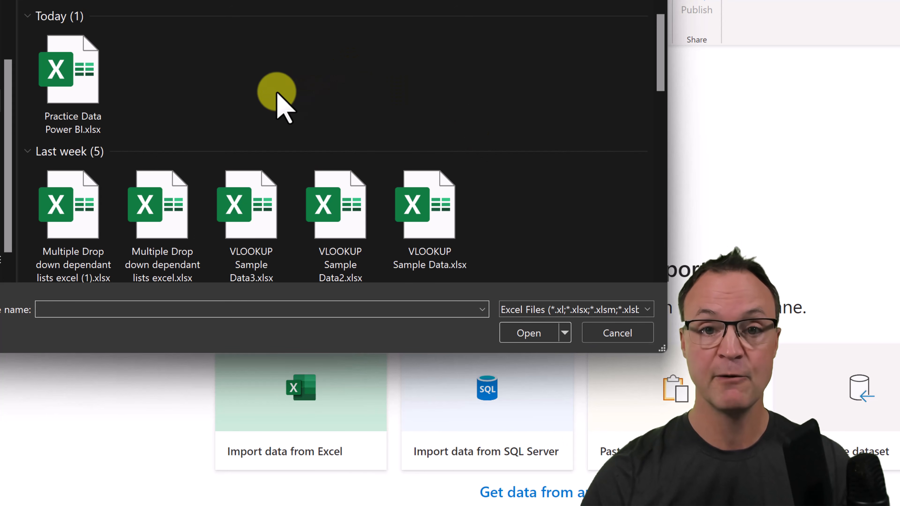
pyautogui.click(87, 87)
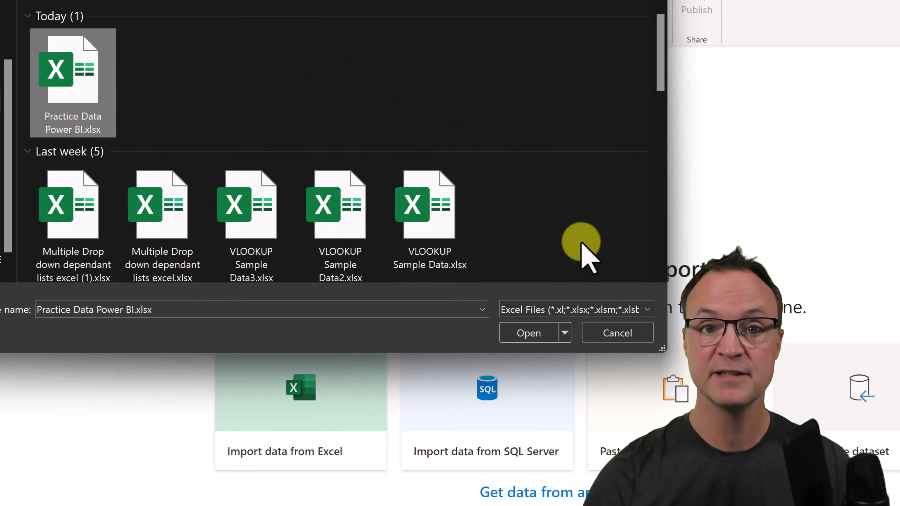
pyautogui.click(530, 335)
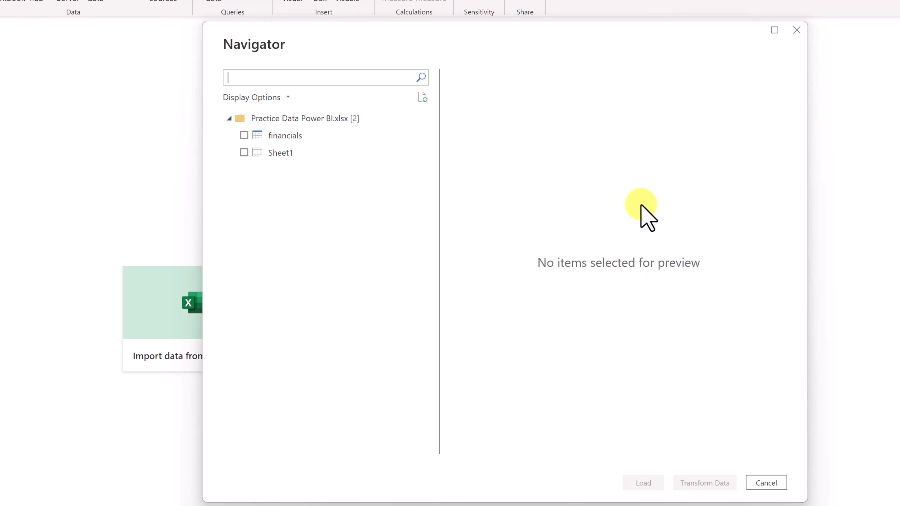
pyautogui.click(244, 136)
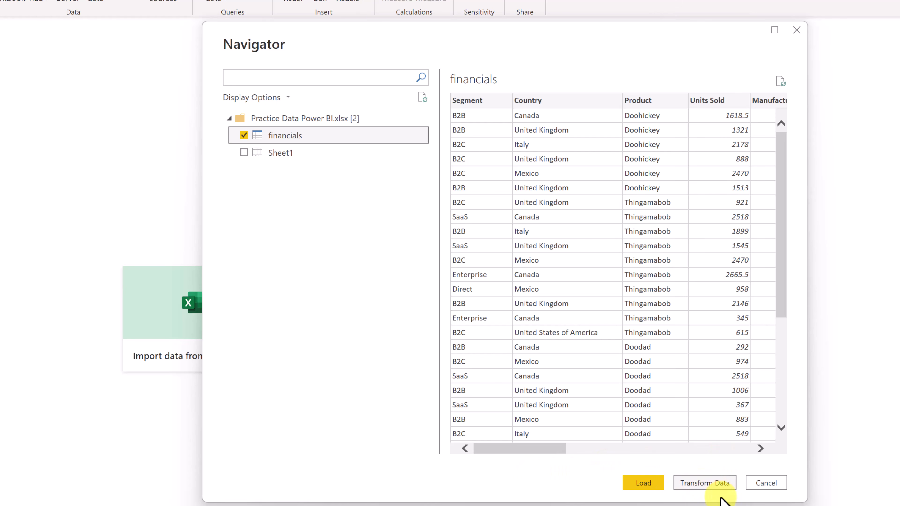
pyautogui.click(719, 483)
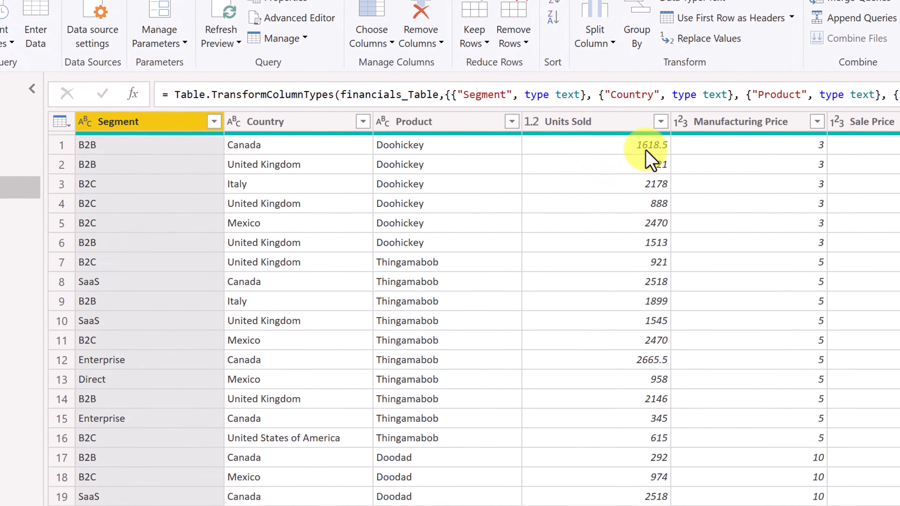
# Step: Change the Units Sold column's data type to Whole Number, replacing the current type conversion
pyautogui.click(636, 159)
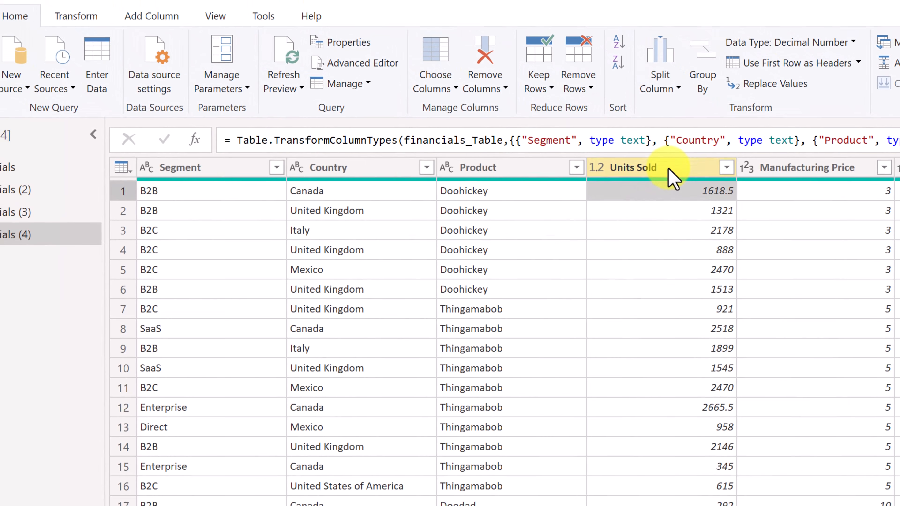
pyautogui.click(668, 170)
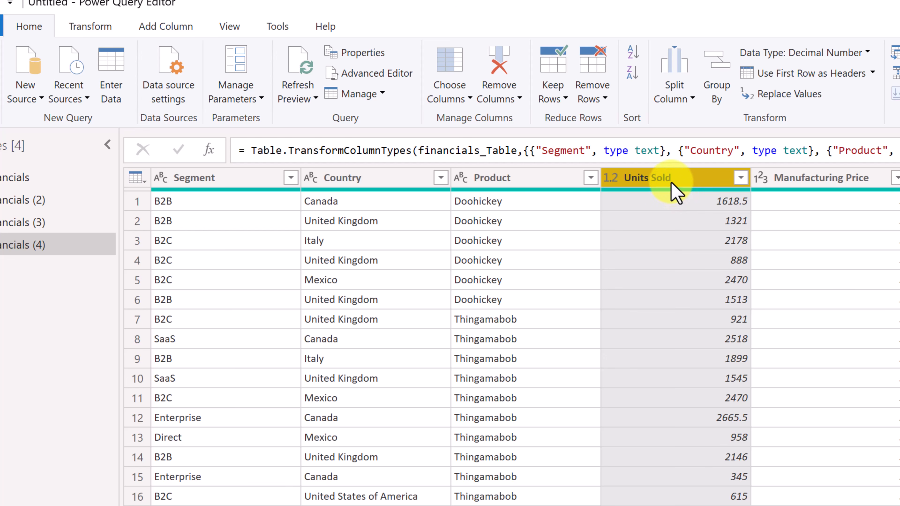
pyautogui.click(91, 26)
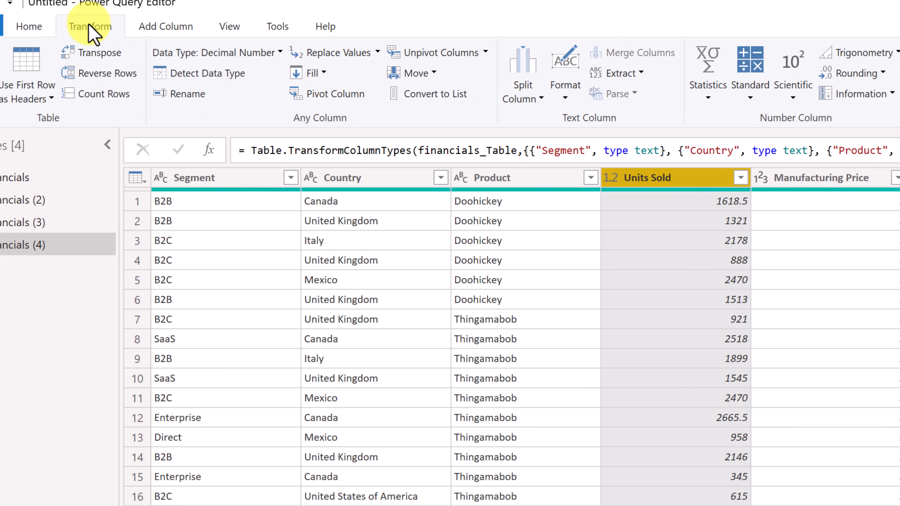
pyautogui.click(280, 61)
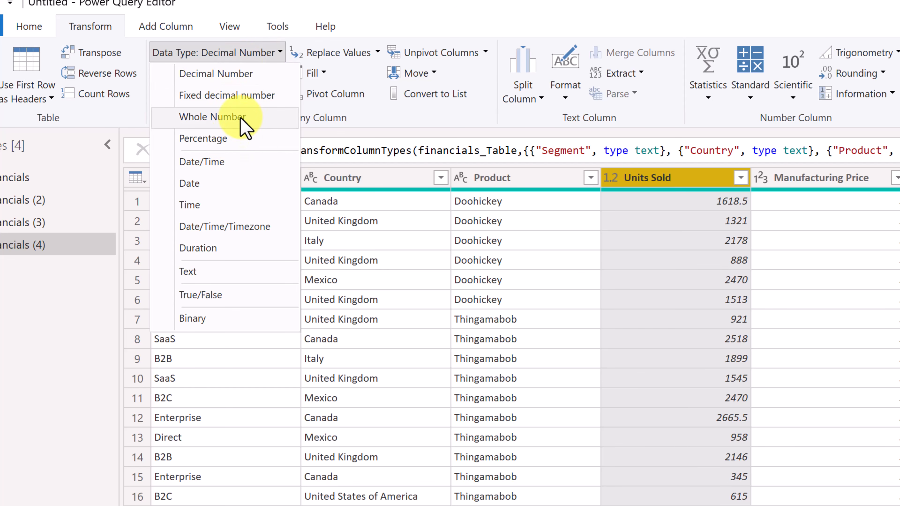
pyautogui.click(248, 118)
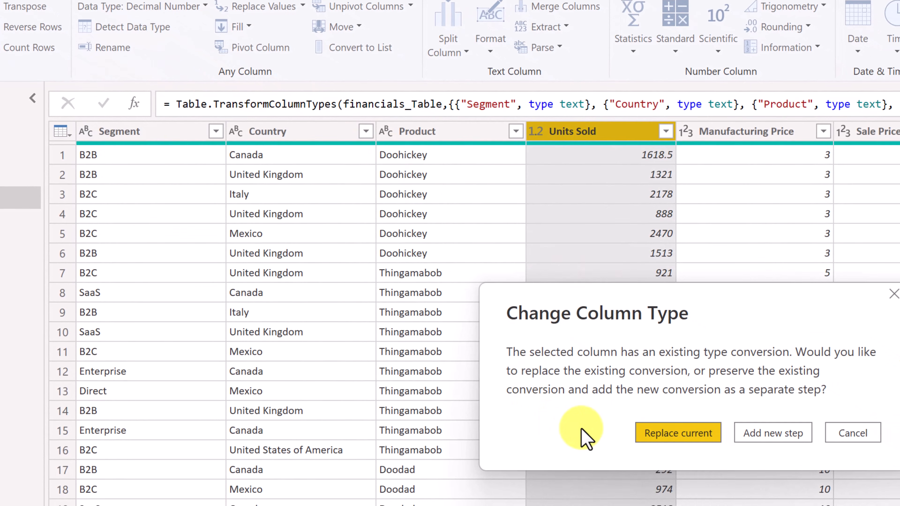
pyautogui.click(688, 446)
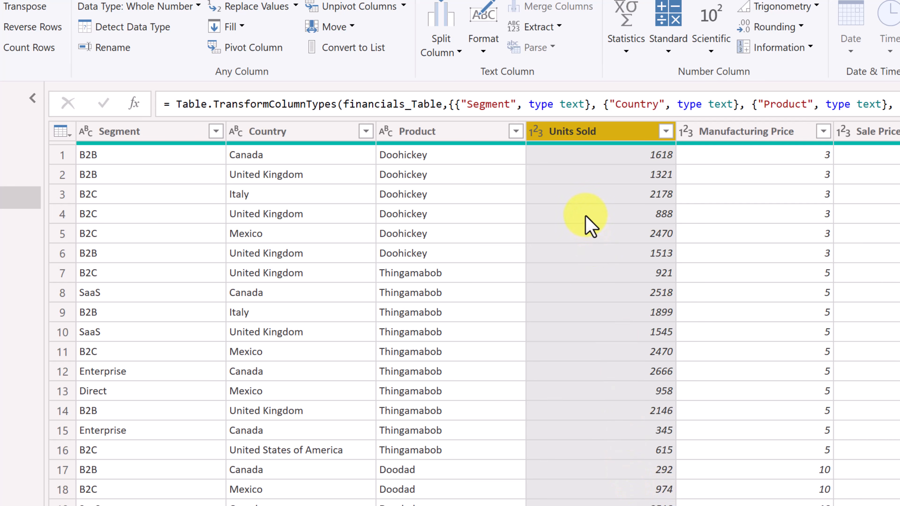
pyautogui.click(581, 158)
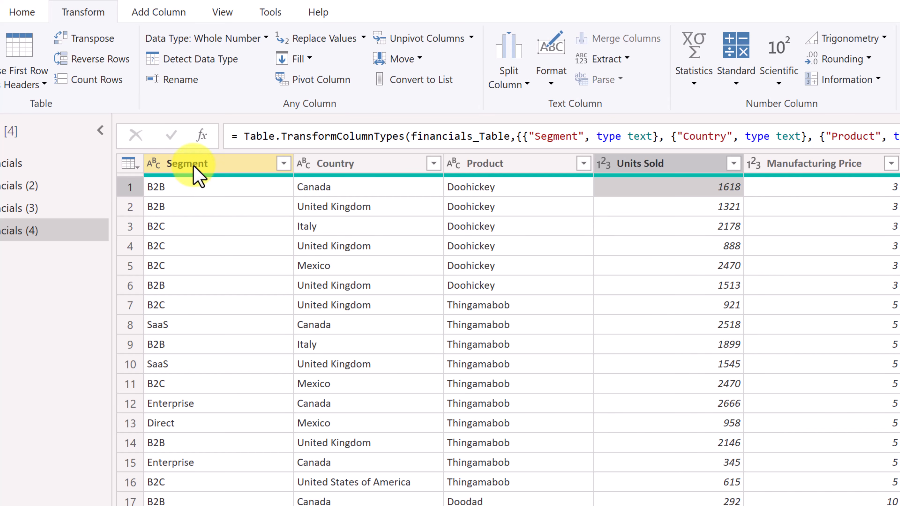
# Step: Convert all text in the Segment column to uppercase
pyautogui.click(197, 167)
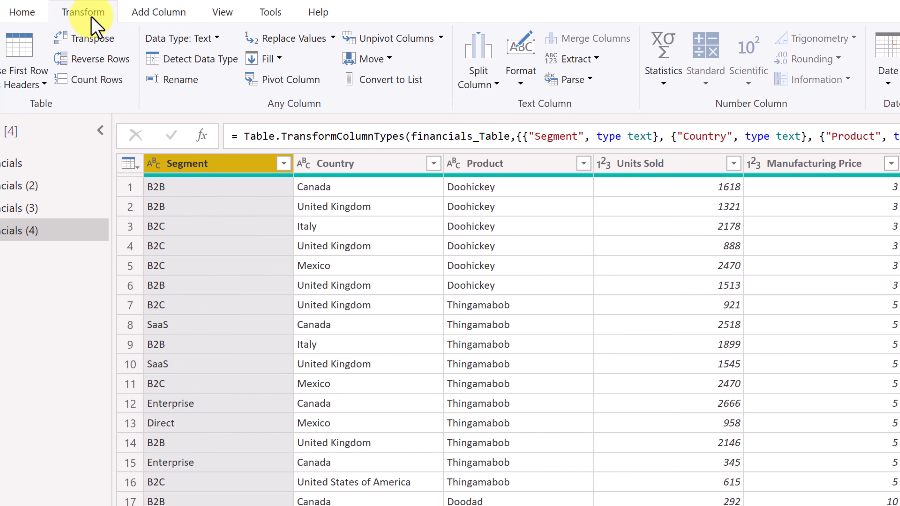
pyautogui.click(521, 85)
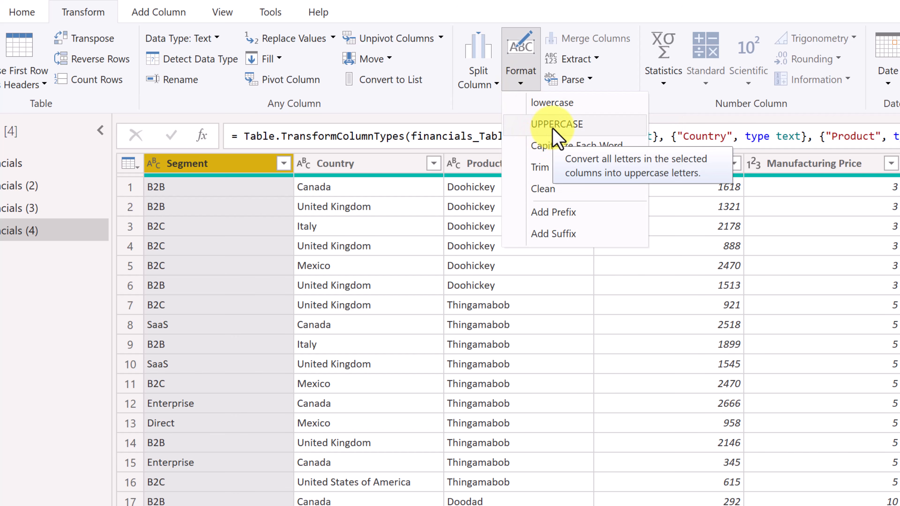
pyautogui.click(586, 130)
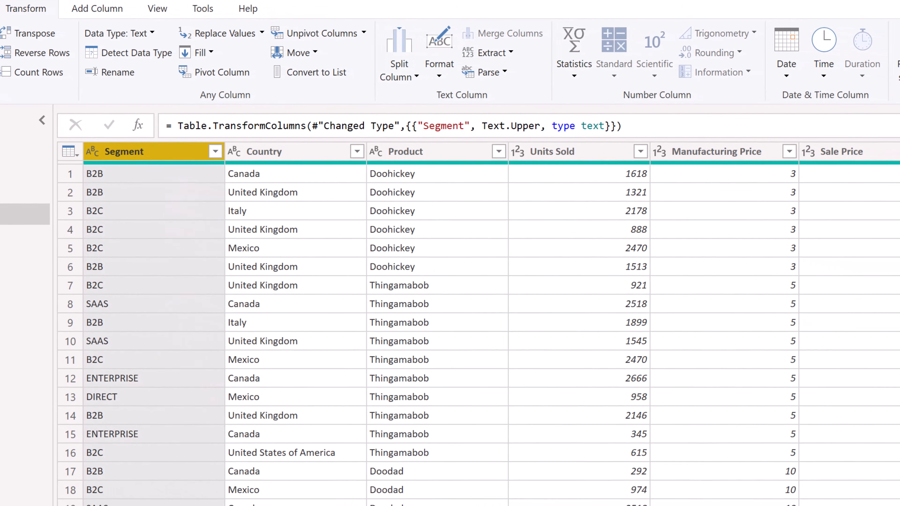
# Step: Rename the Month Name column as Month
pyautogui.hscroll(5, 507, 329)
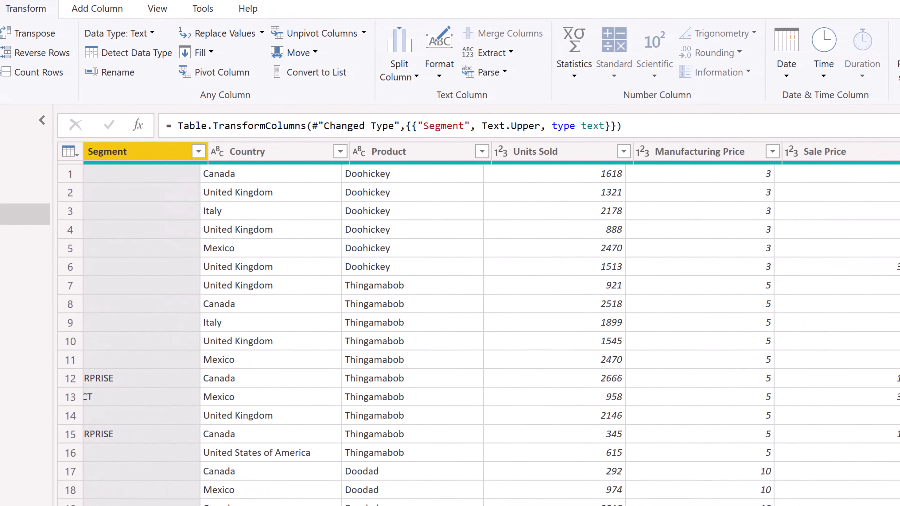
pyautogui.hscroll(8, 490, 324)
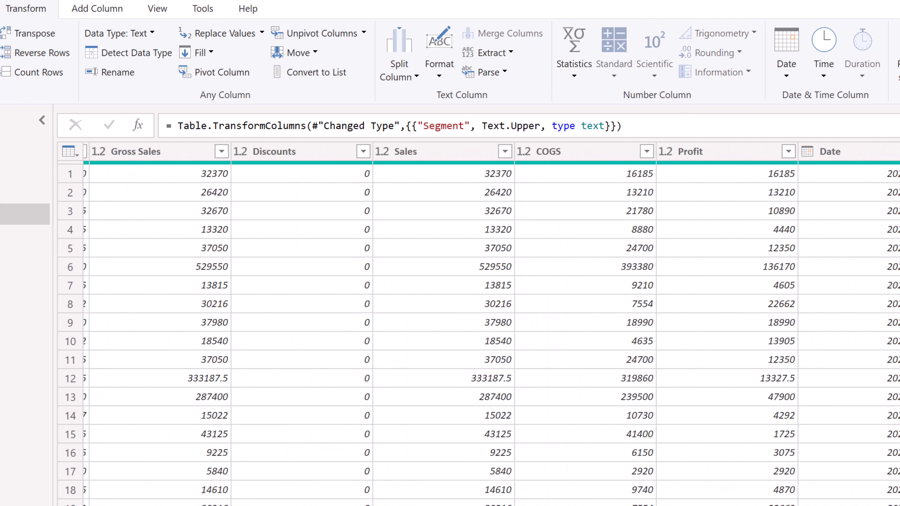
pyautogui.hscroll(6, 492, 325)
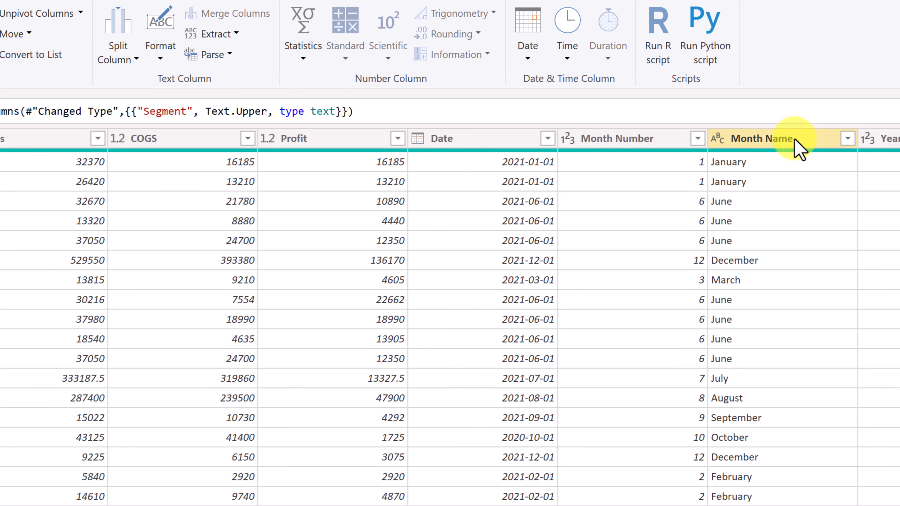
pyautogui.doubleClick(806, 140)
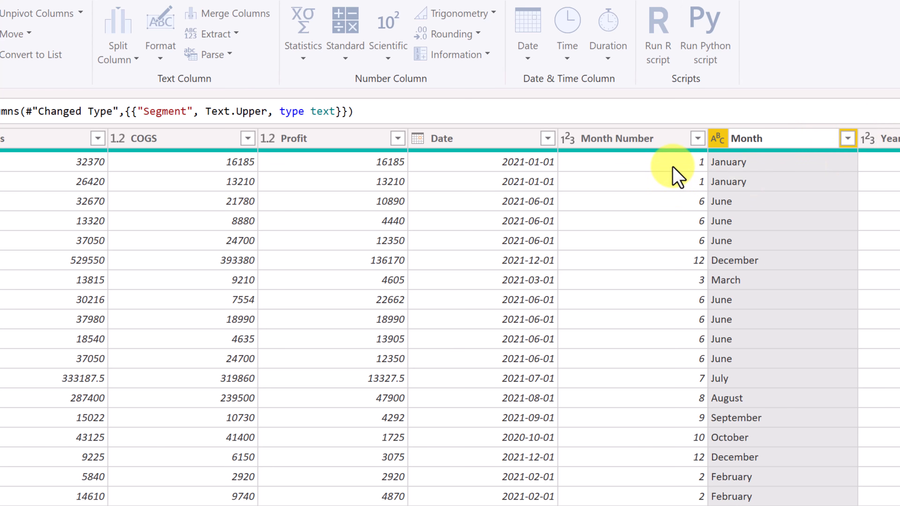
pyautogui.press('Return')
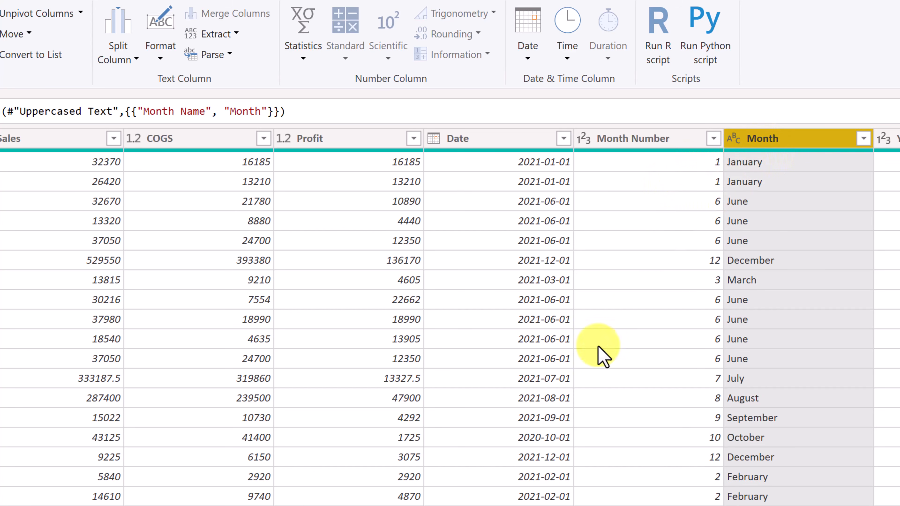
# Step: Filter the Product column to exclude Doohickey and check the remaining rows
pyautogui.hscroll(-12, 449, 317)
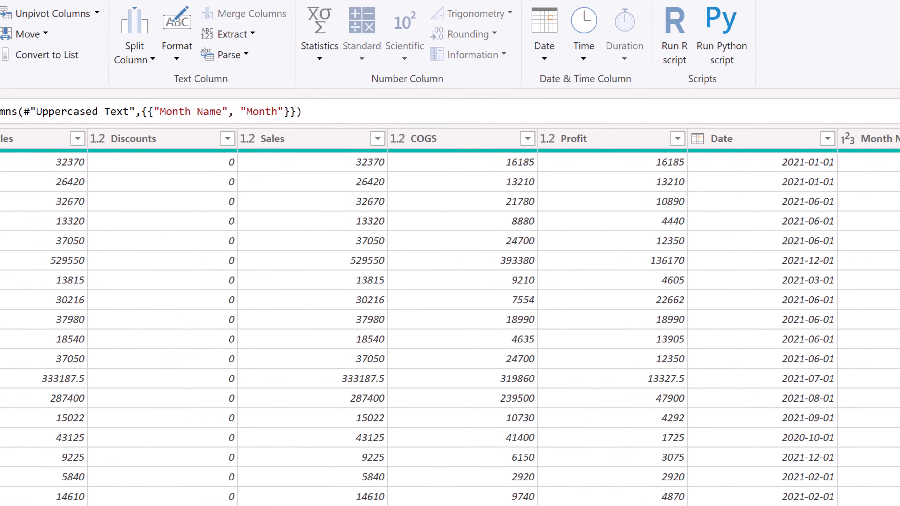
pyautogui.hscroll(-10, 489, 319)
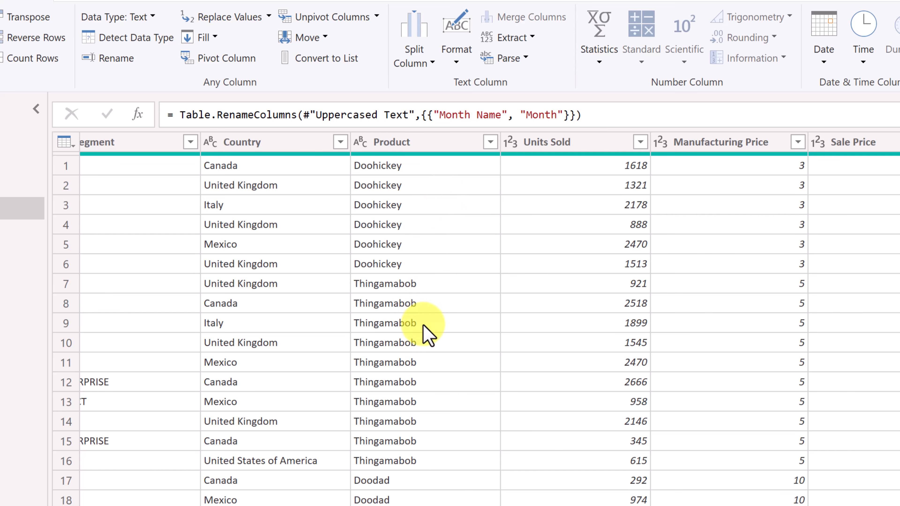
pyautogui.click(490, 145)
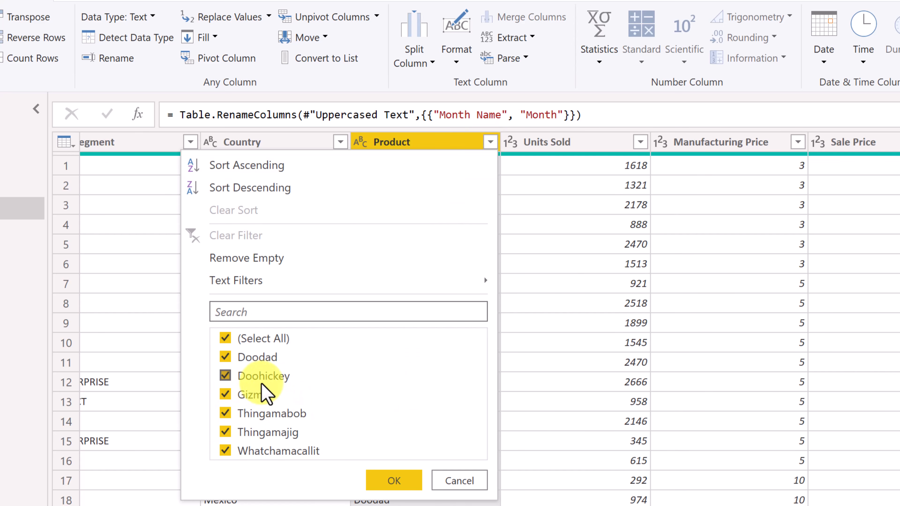
pyautogui.click(226, 376)
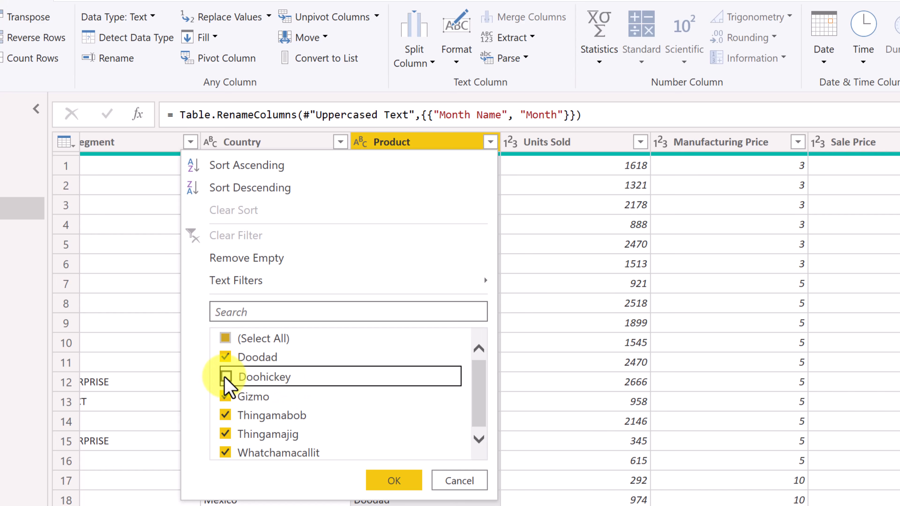
pyautogui.click(383, 482)
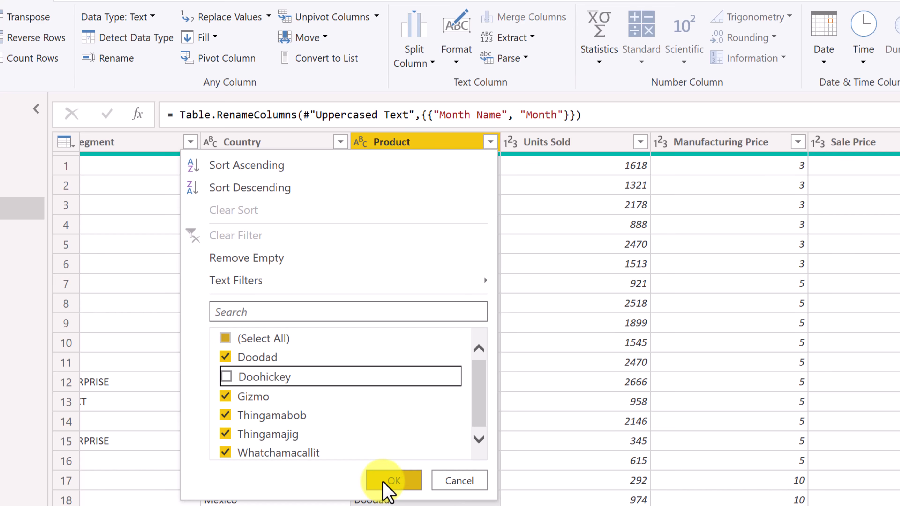
pyautogui.click(384, 482)
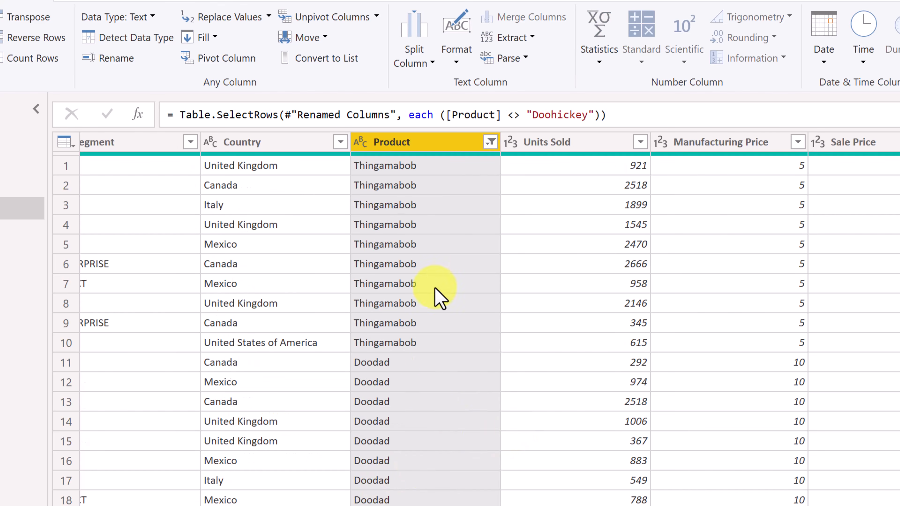
pyautogui.scroll(-9, 412, 383)
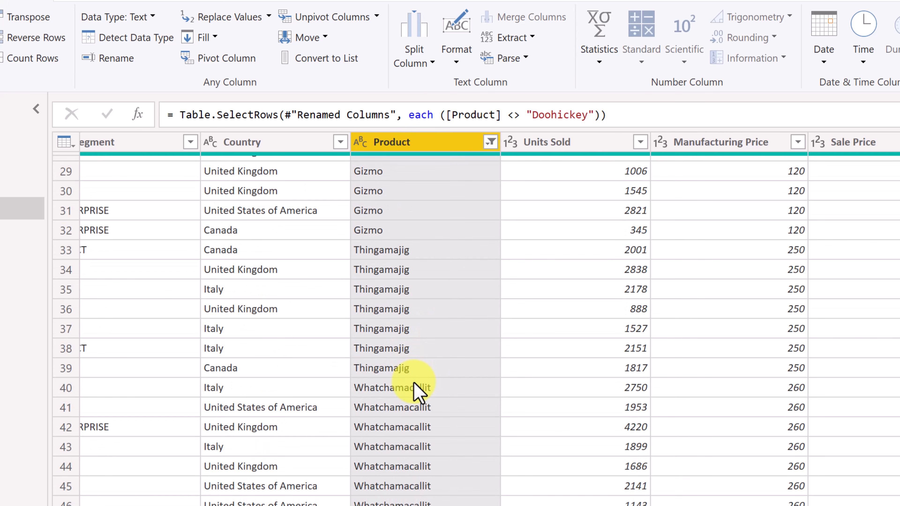
pyautogui.scroll(9, 414, 384)
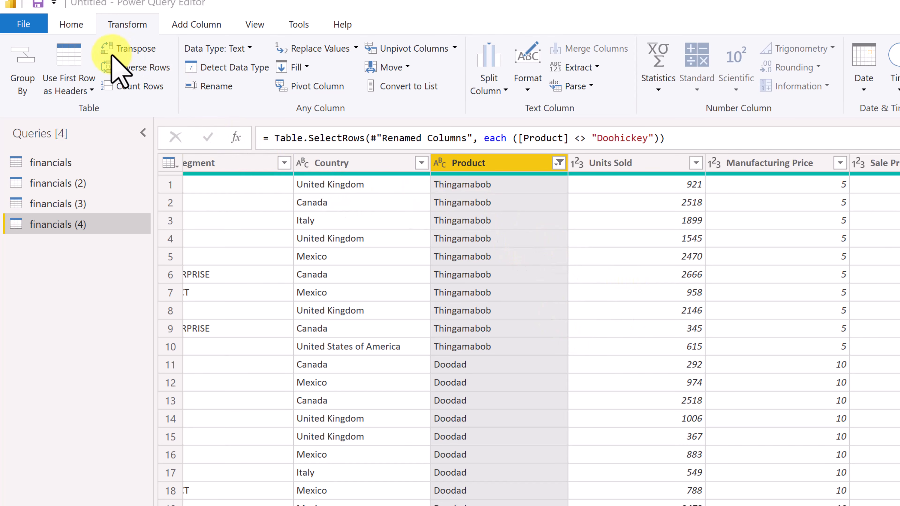
# Step: Close the query editor applying all pending changes, and save the report as practice2 in the Downloads folder
pyautogui.click(24, 24)
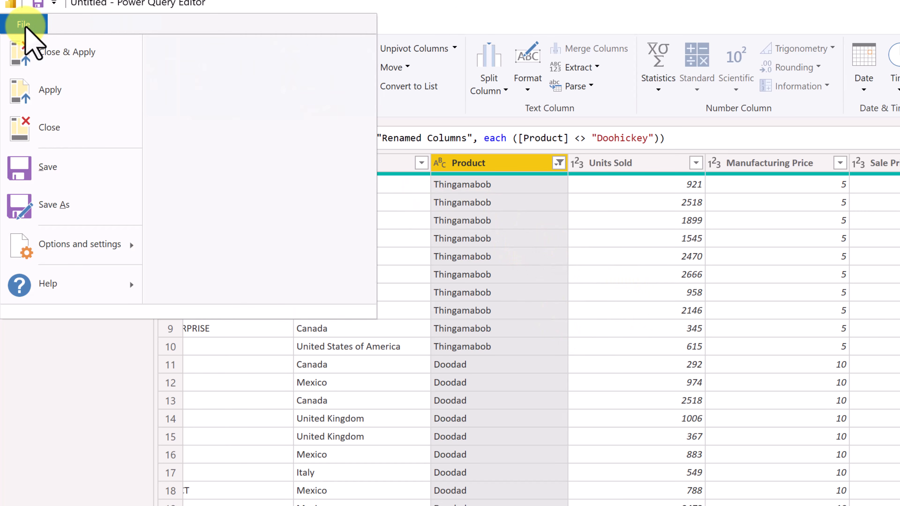
pyautogui.click(73, 53)
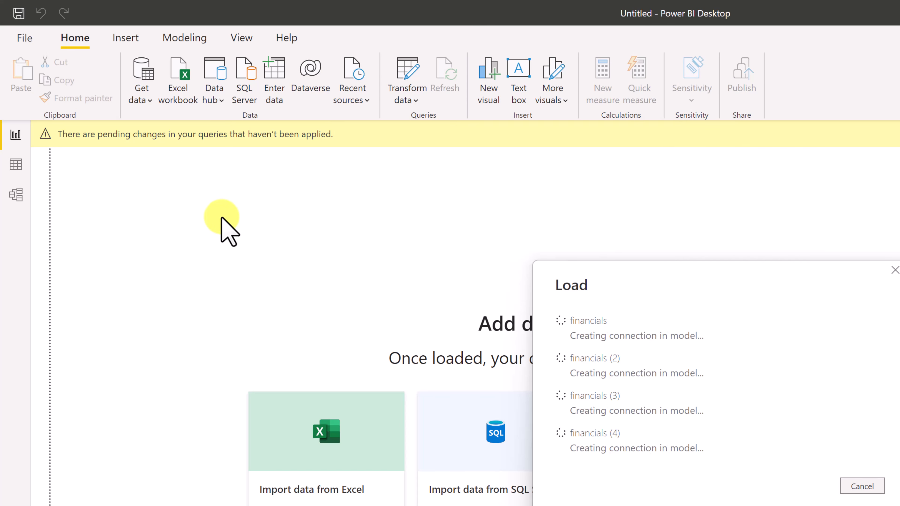
pyautogui.click(18, 13)
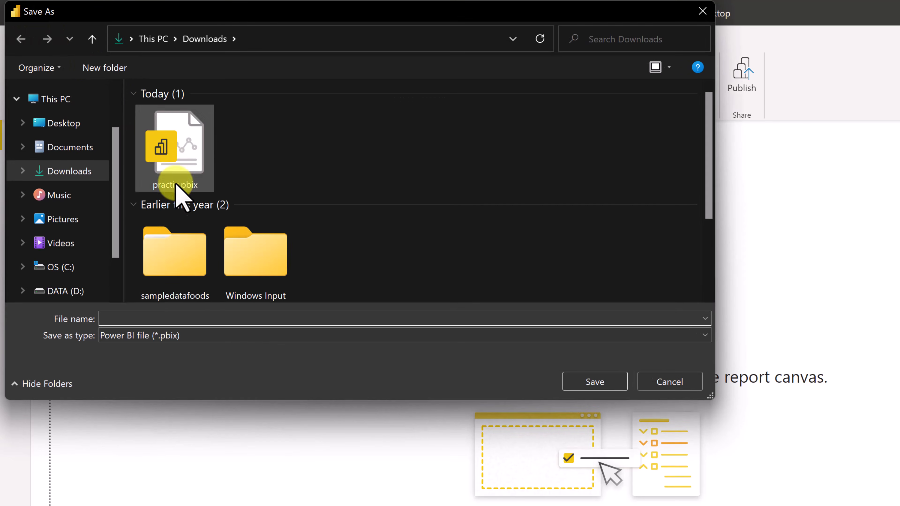
pyautogui.click(190, 323)
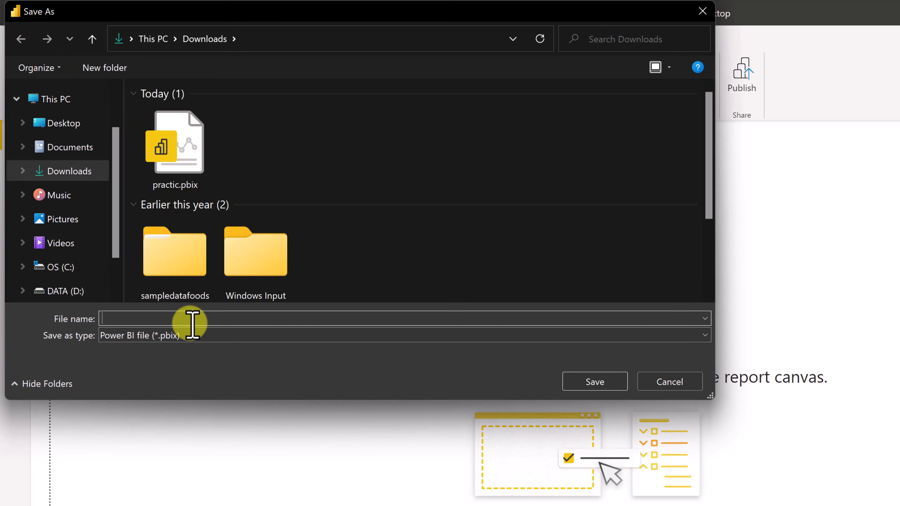
pyautogui.write('pract')
pyautogui.write('ice1')
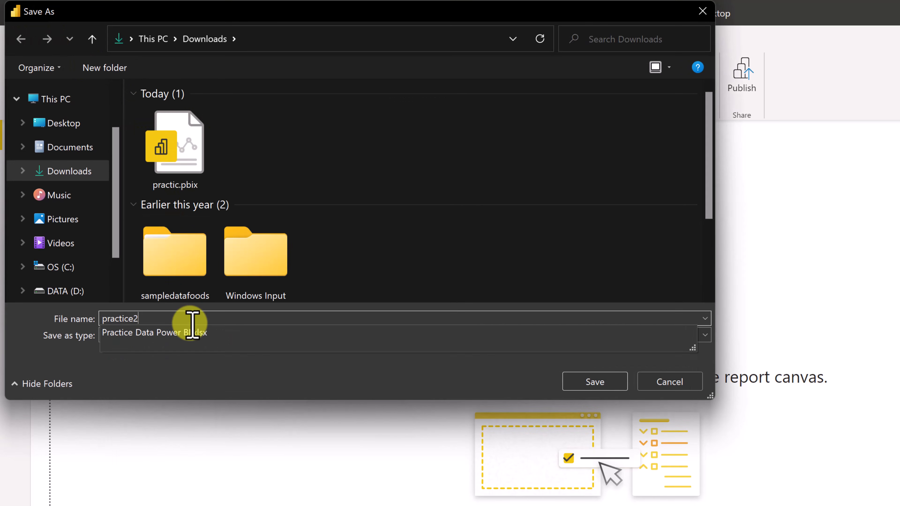
pyautogui.press('Return')
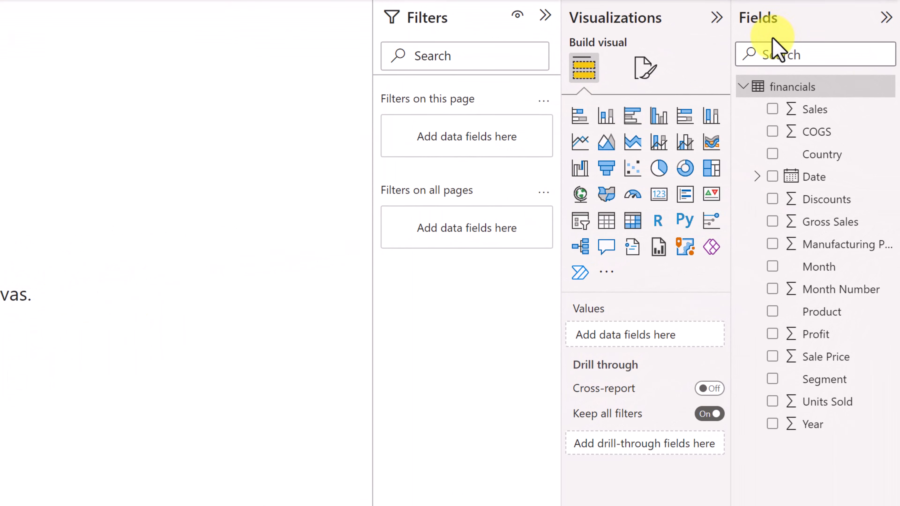
# Step: Examine the fields loaded in the financials table, including the hierarchy under Date
pyautogui.click(746, 93)
pyautogui.click(747, 93)
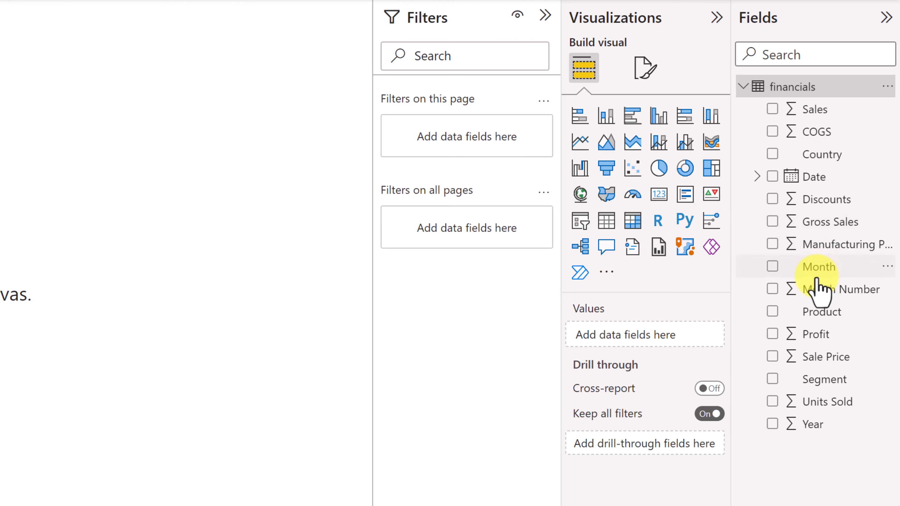
pyautogui.click(757, 176)
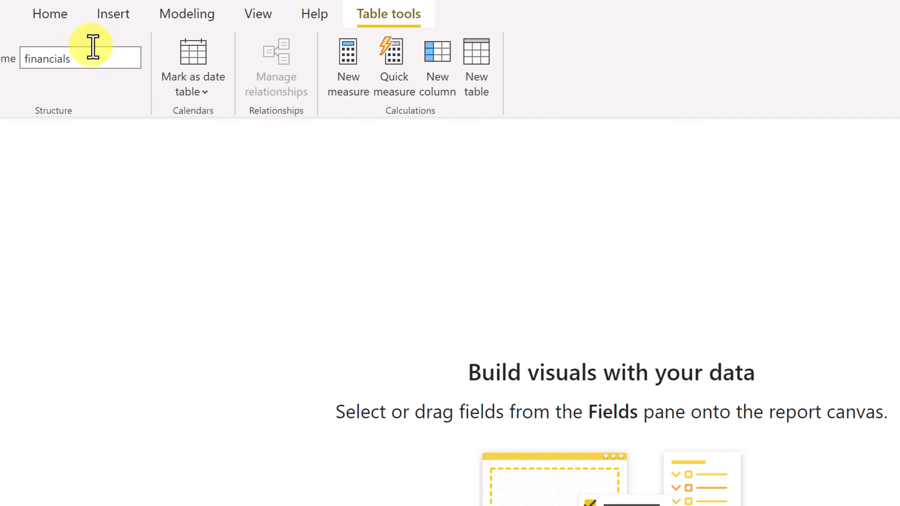
# Step: Start a new measure in the financials table and replace its default name with Total Units Sold
pyautogui.click(53, 14)
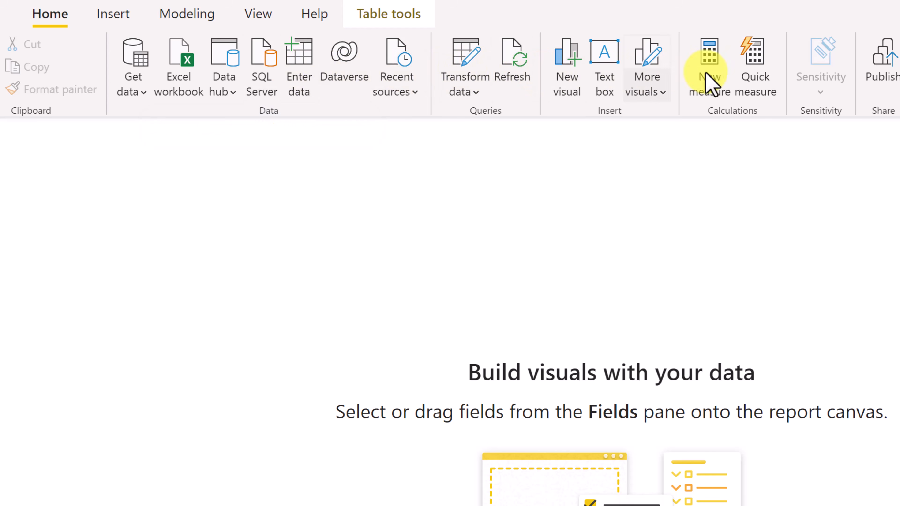
pyautogui.click(719, 69)
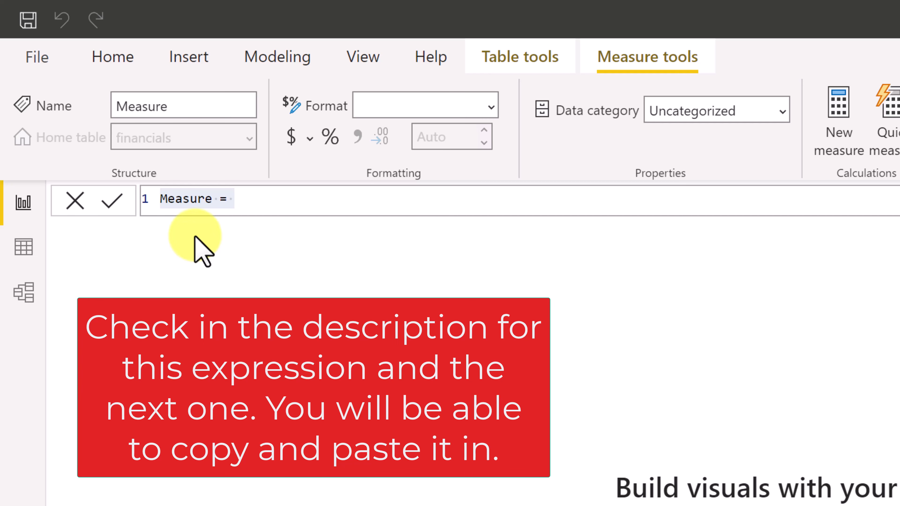
pyautogui.moveTo(247, 202); pyautogui.dragTo(148, 203)
pyautogui.press('BackSpace')
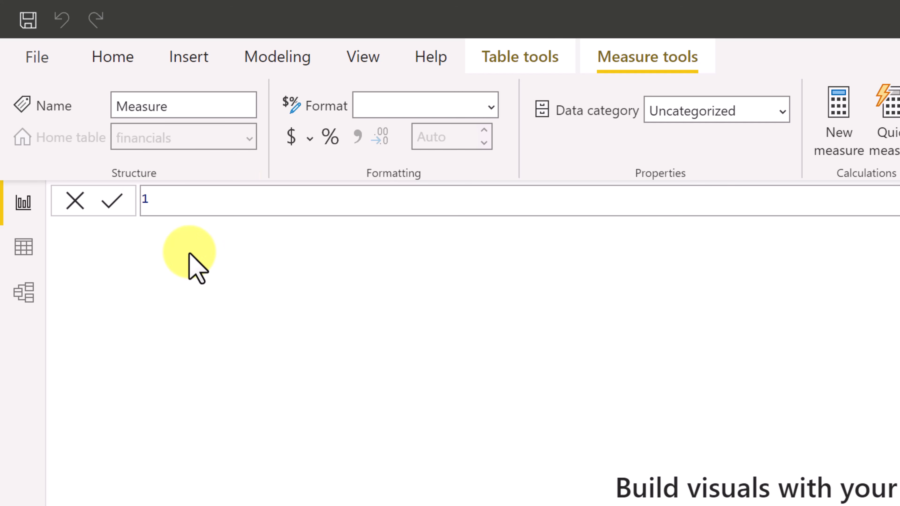
pyautogui.write('Total Units Sold')
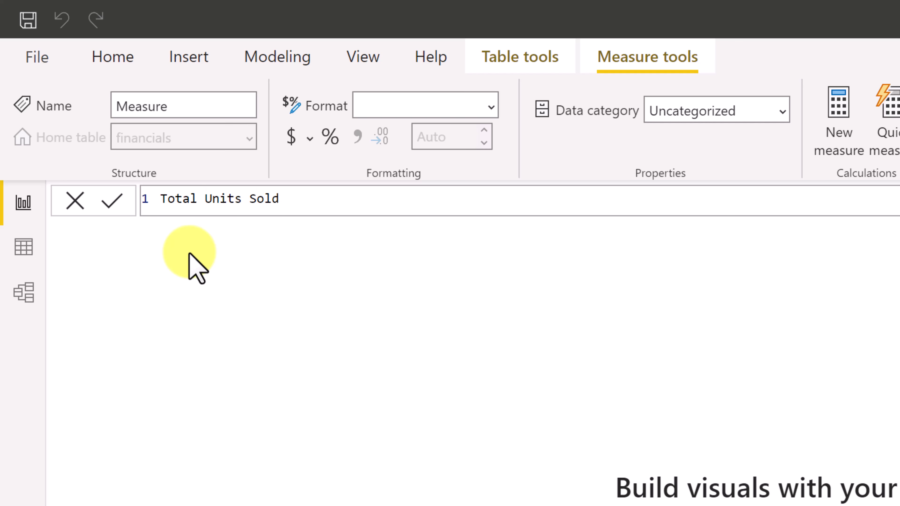
# Step: Define the Total Units Sold measure as SUM(financials[Units Sold]) and commit the formula
pyautogui.write(' =')
pyautogui.write('S')
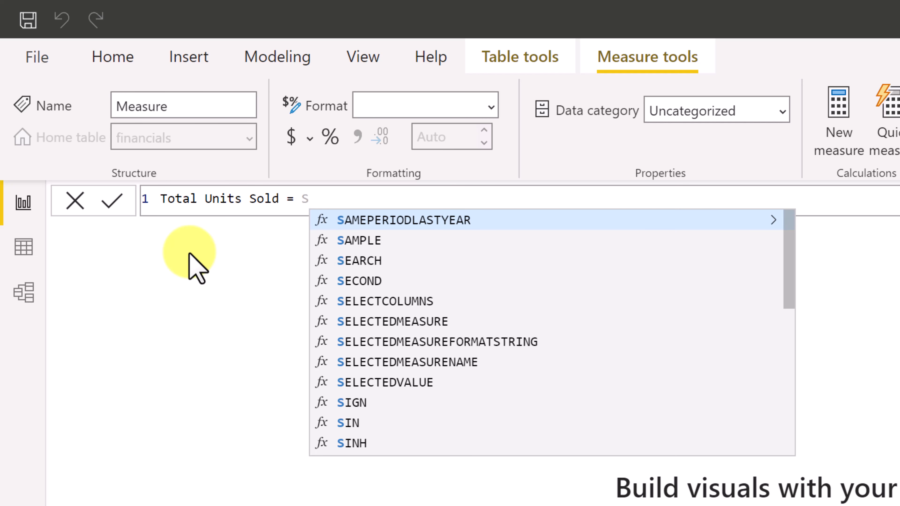
pyautogui.write('U')
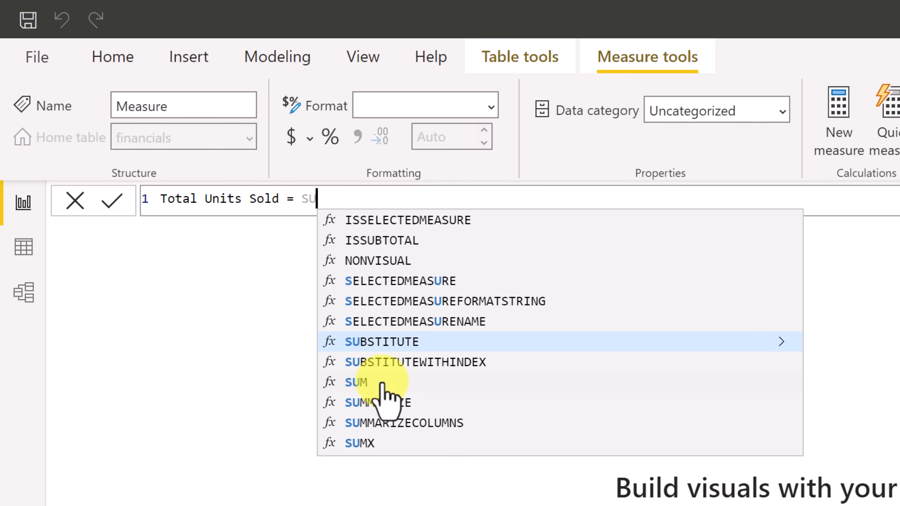
pyautogui.click(375, 382)
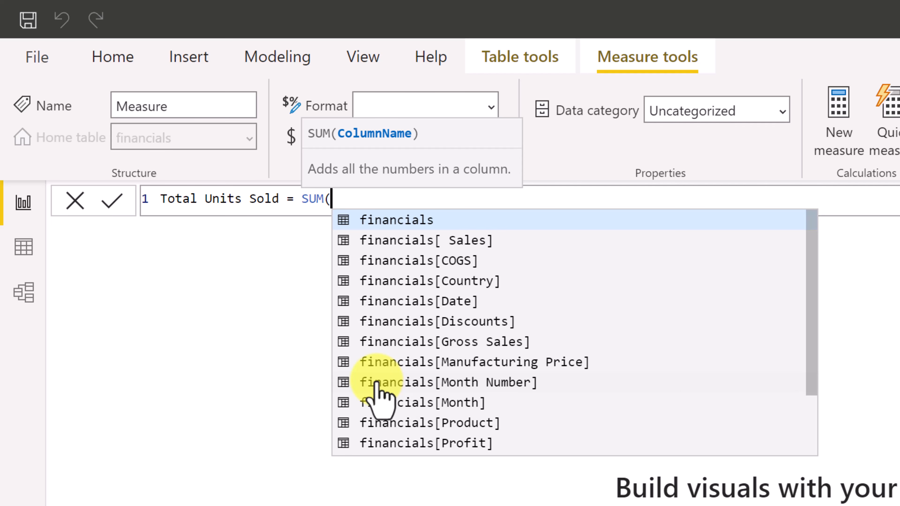
pyautogui.click(398, 220)
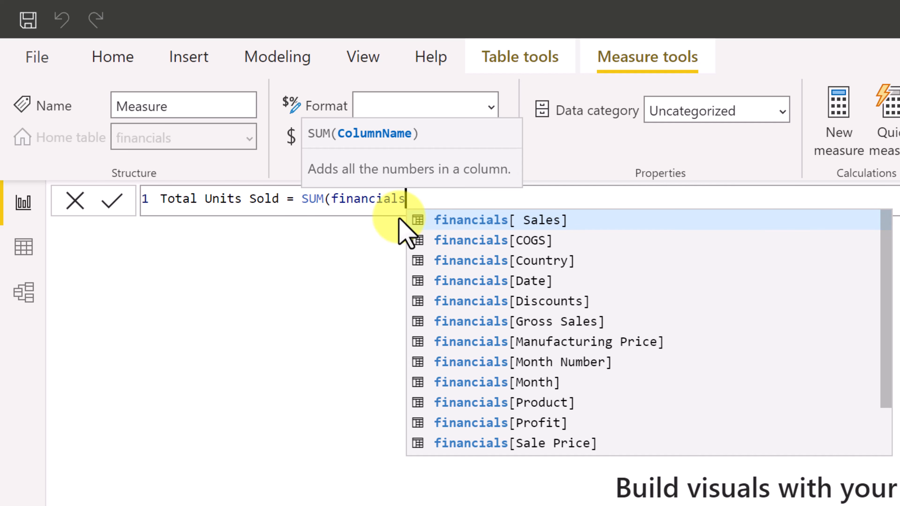
pyautogui.write('[')
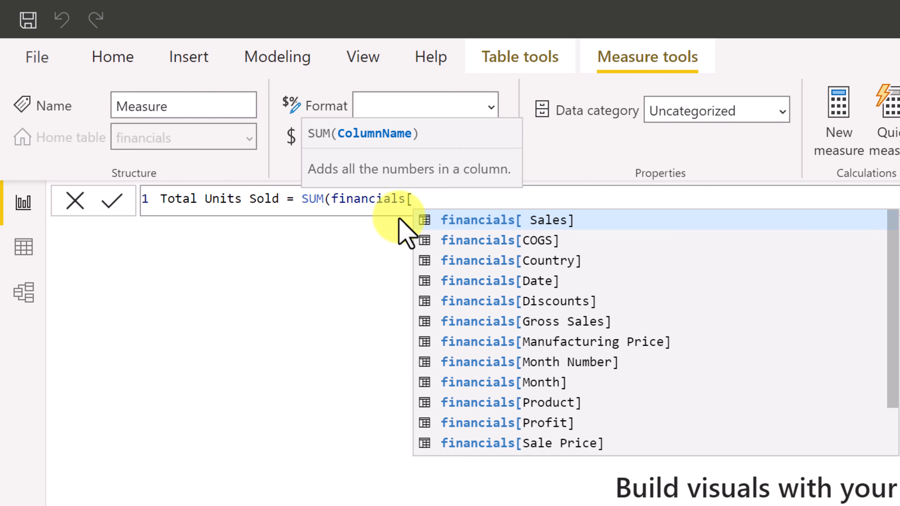
pyautogui.write('un')
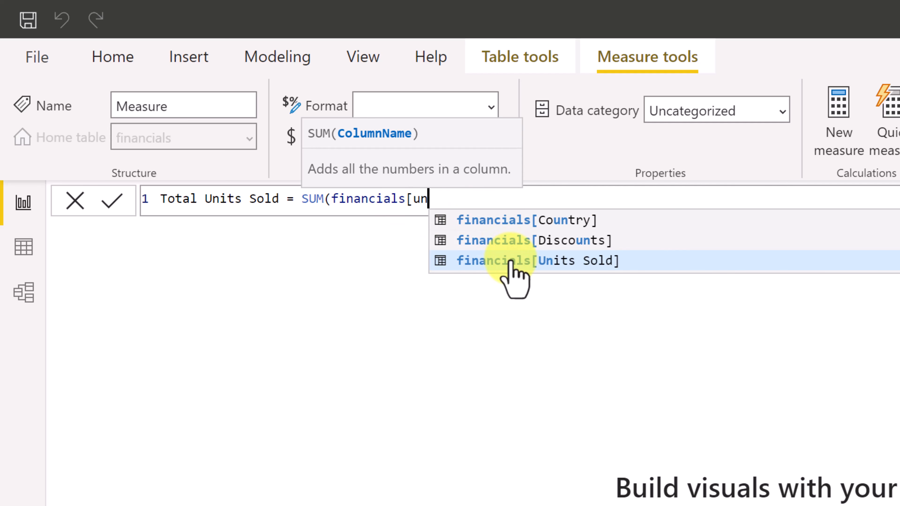
pyautogui.click(501, 263)
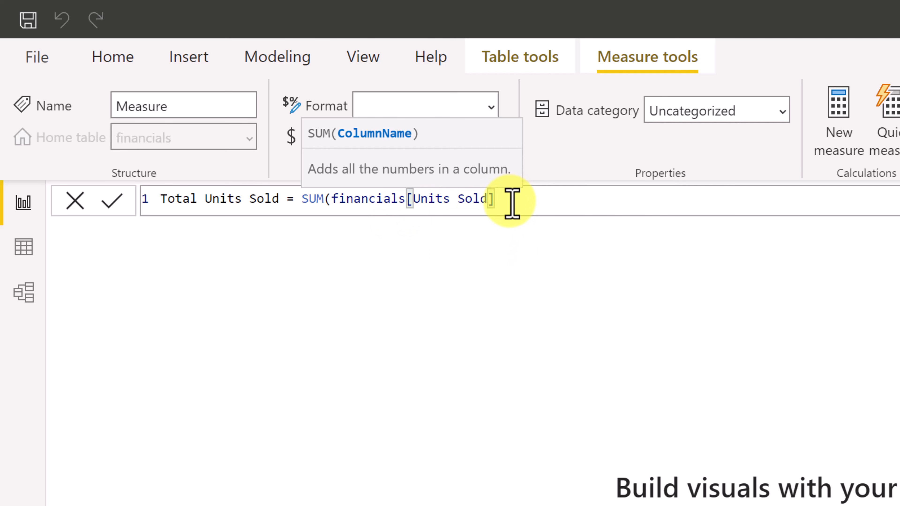
pyautogui.write(')')
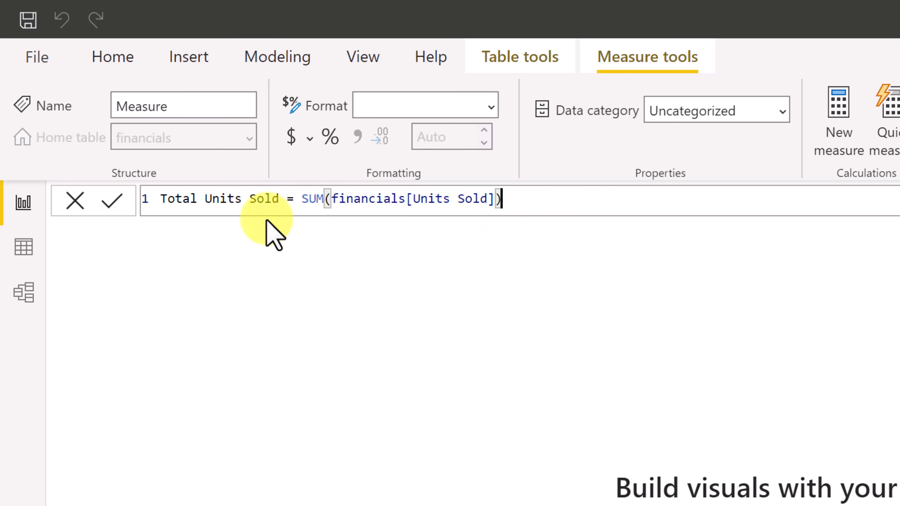
pyautogui.click(113, 203)
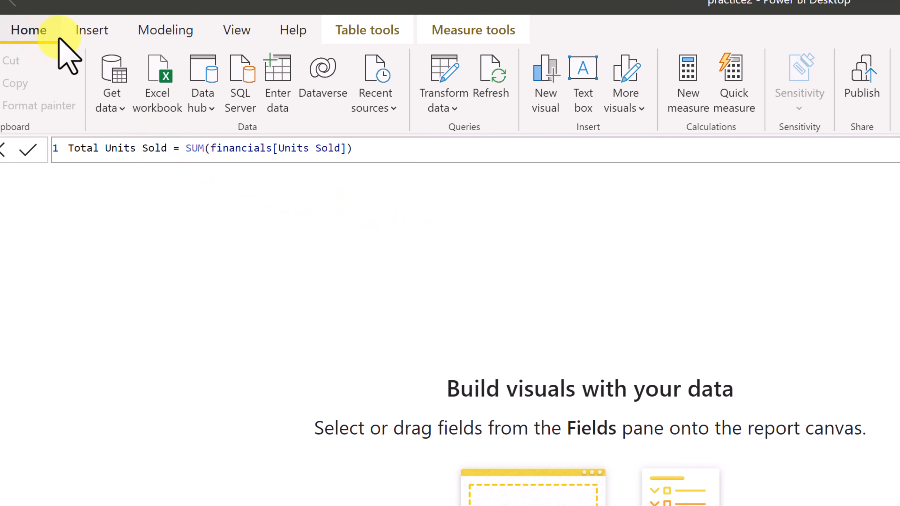
# Step: Create a new table with the expression Calendar = CALENDAR(DATE(2020,01,01),Date(2021,12,31)) and check its fields
pyautogui.click(374, 36)
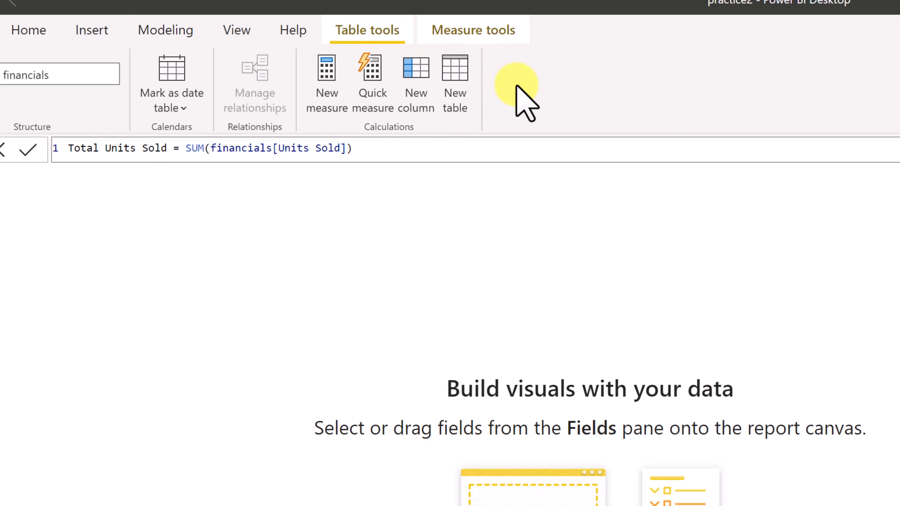
pyautogui.click(462, 82)
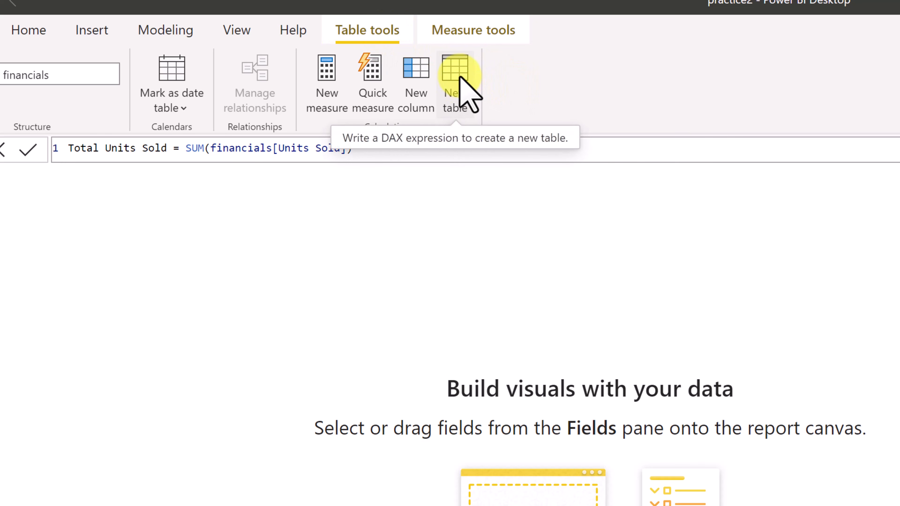
pyautogui.click(461, 81)
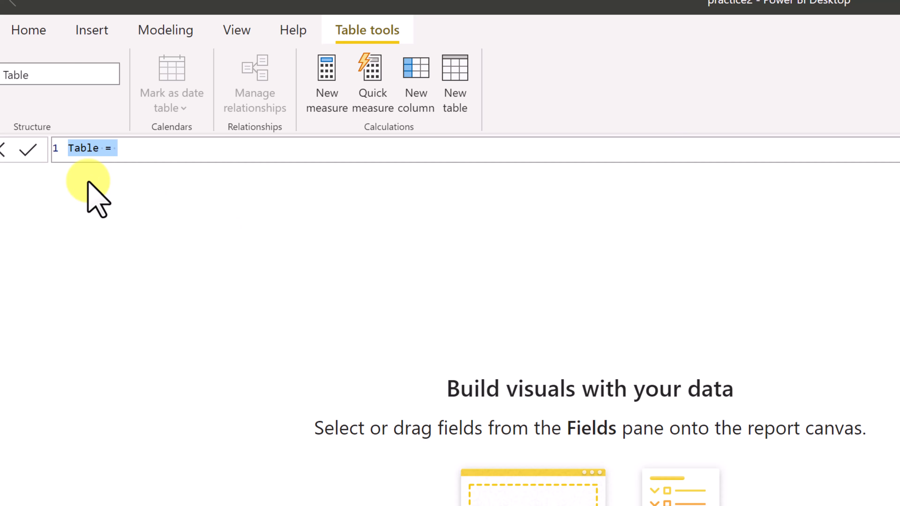
pyautogui.write('Calendar = CALENDAR(DATE(2020,01,01),Date(2021,12,31))')
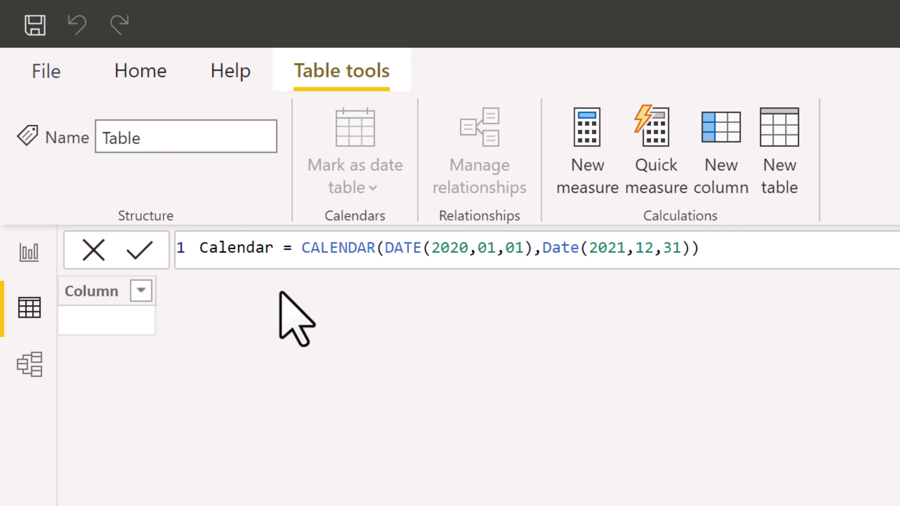
pyautogui.click(149, 256)
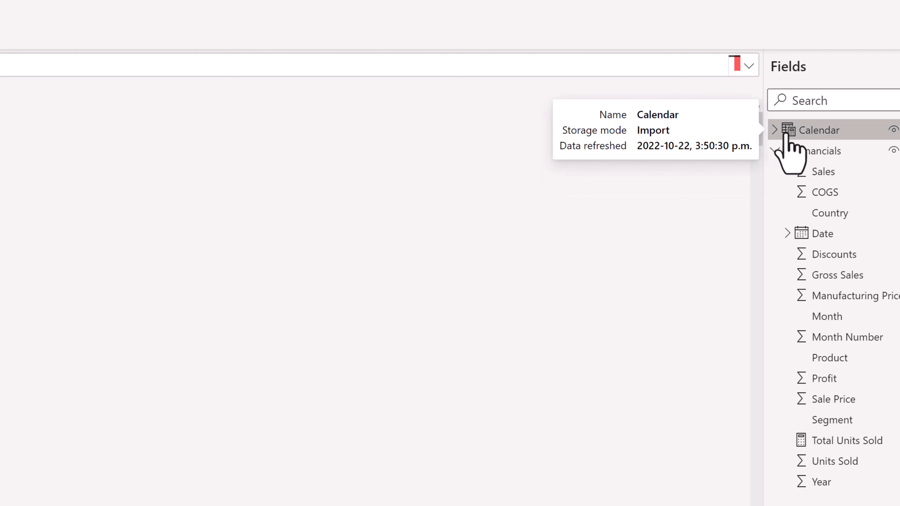
pyautogui.click(775, 130)
pyautogui.click(775, 131)
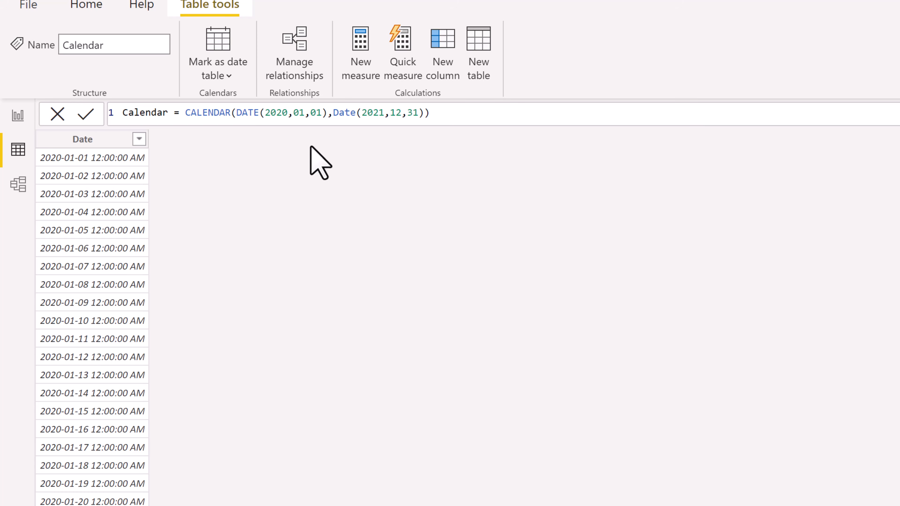
# Step: Place the financials table beside Calendar in the data model and relate Calendar's Date to financials' Date
pyautogui.click(17, 185)
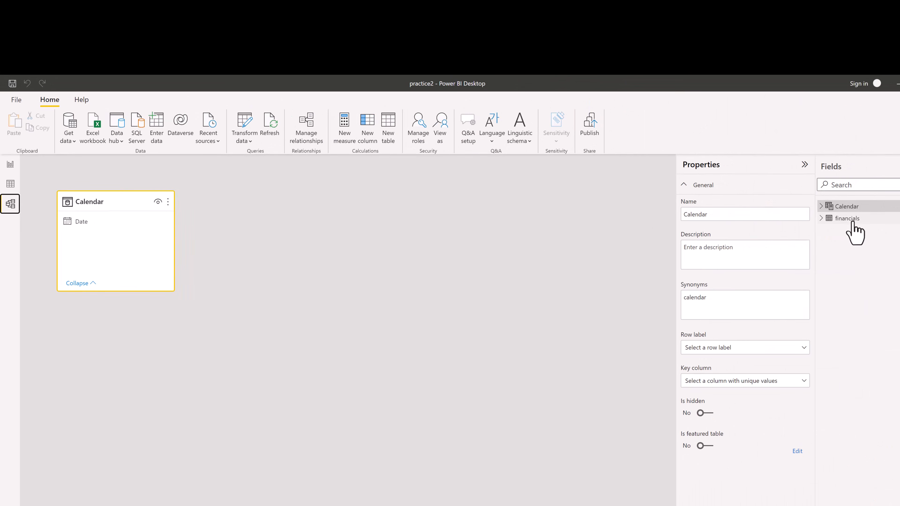
pyautogui.click(847, 218)
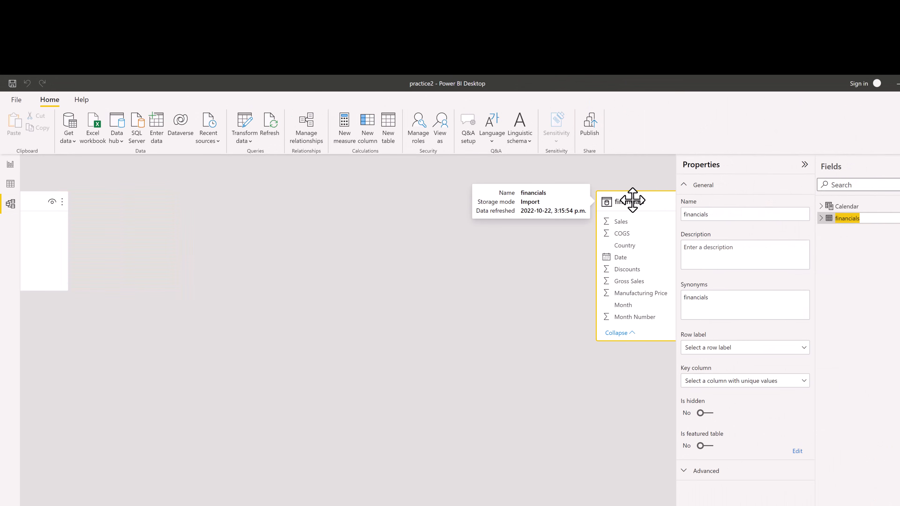
pyautogui.moveTo(633, 201); pyautogui.dragTo(315, 201)
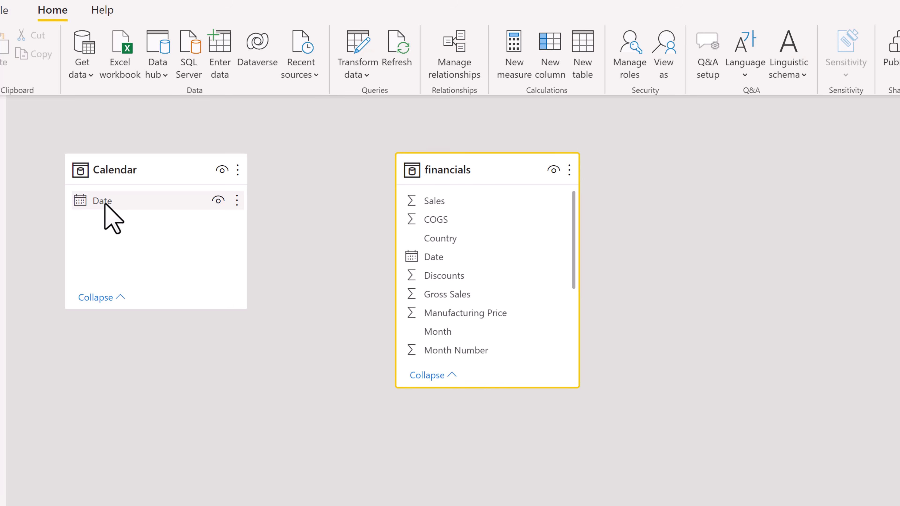
pyautogui.moveTo(103, 201); pyautogui.dragTo(437, 258)
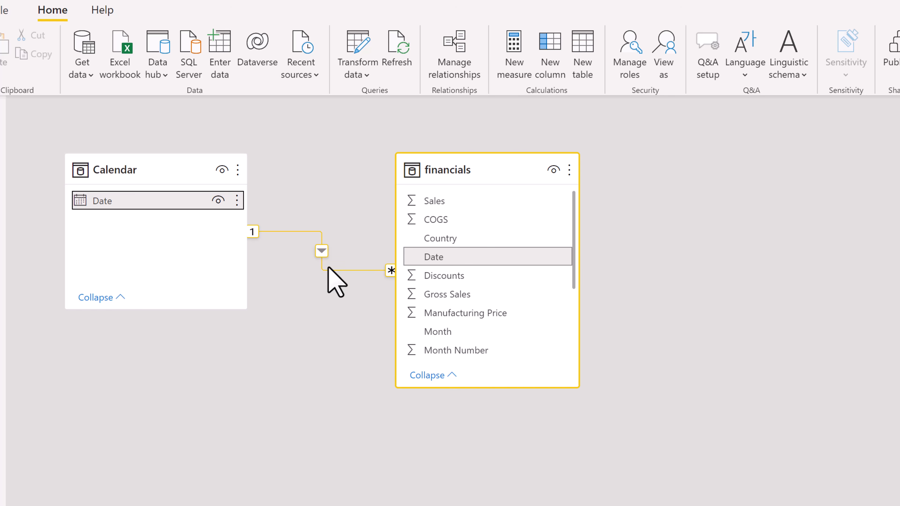
pyautogui.click(165, 356)
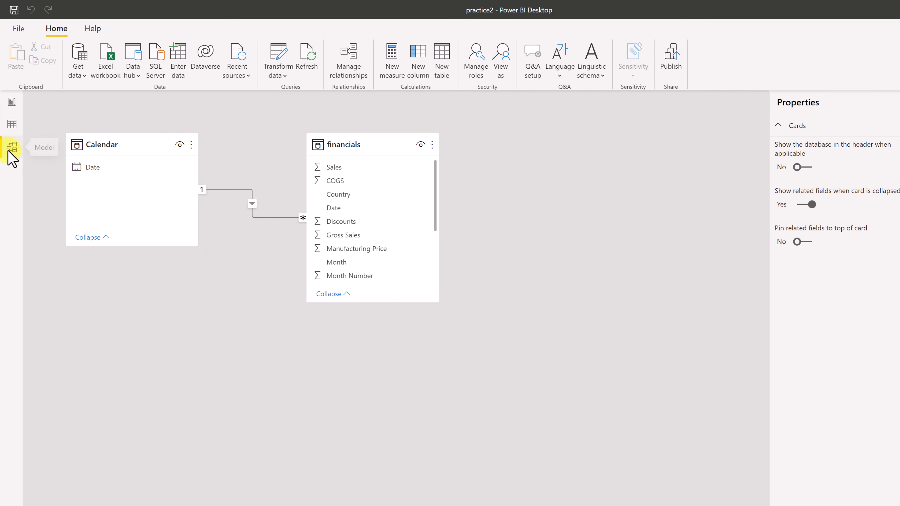
# Step: Review the data rows of the Calendar and financials tables
pyautogui.click(13, 132)
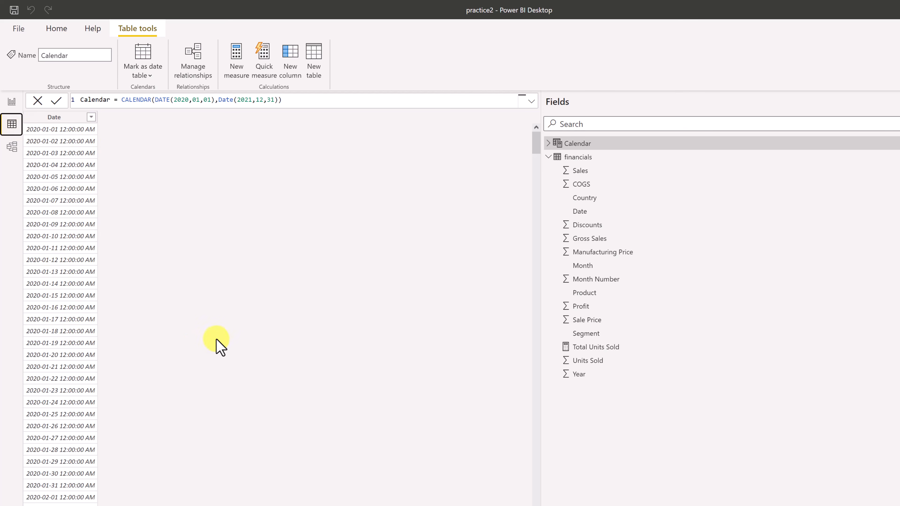
pyautogui.click(576, 157)
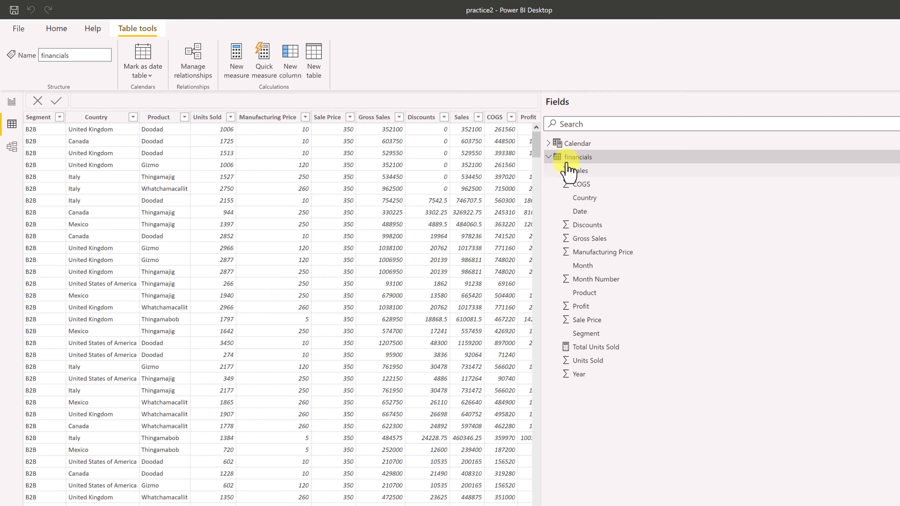
pyautogui.click(577, 143)
pyautogui.click(577, 158)
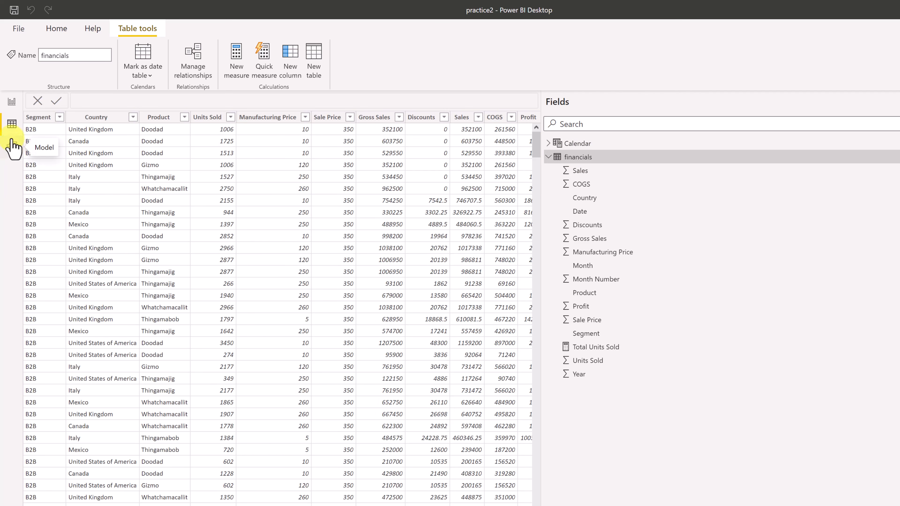
# Step: Add a text box to the report page containing the title "Executive Summary – Finance Report"
pyautogui.click(12, 104)
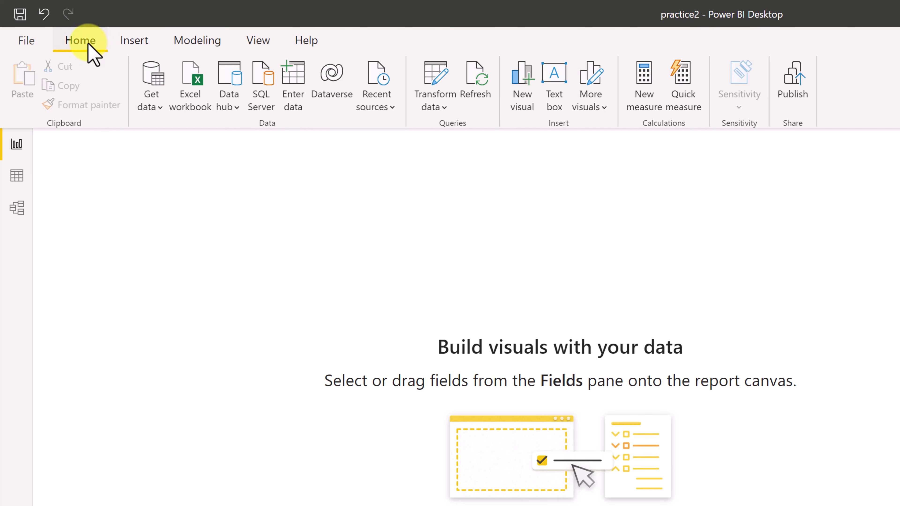
pyautogui.click(557, 83)
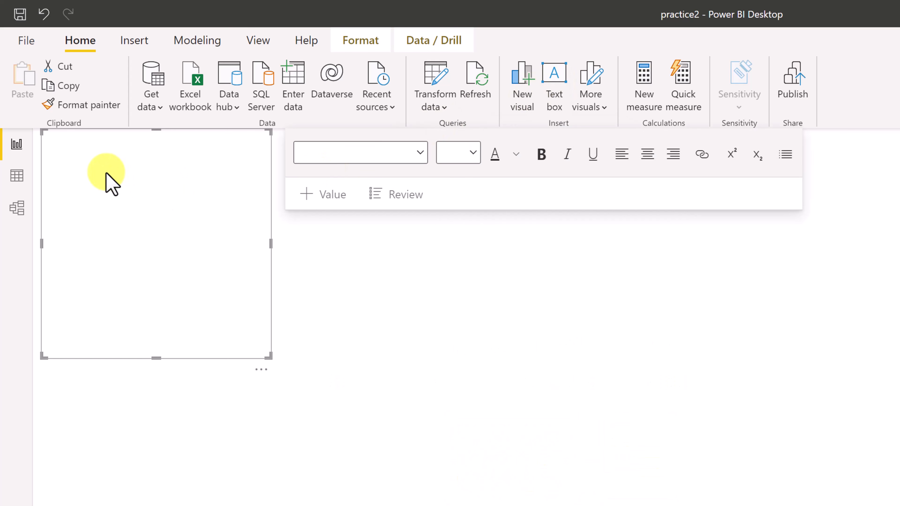
pyautogui.click(111, 185)
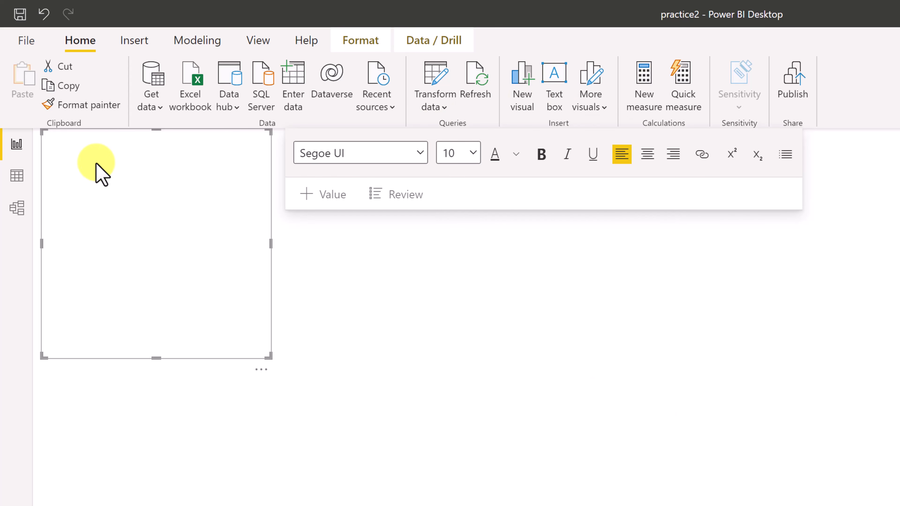
pyautogui.write('Executive Summary – Finance Report')
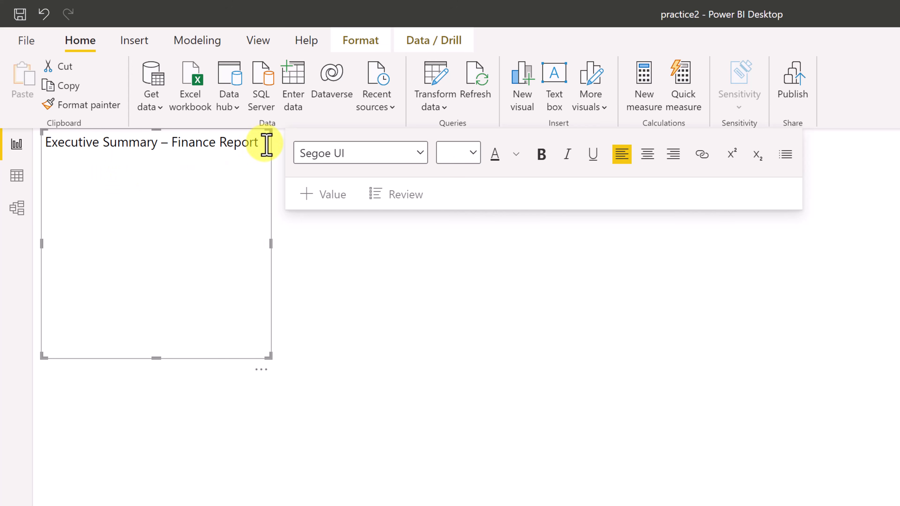
# Step: Format the report title text in Tahoma, size 20, bold
pyautogui.moveTo(267, 145); pyautogui.dragTo(28, 152)
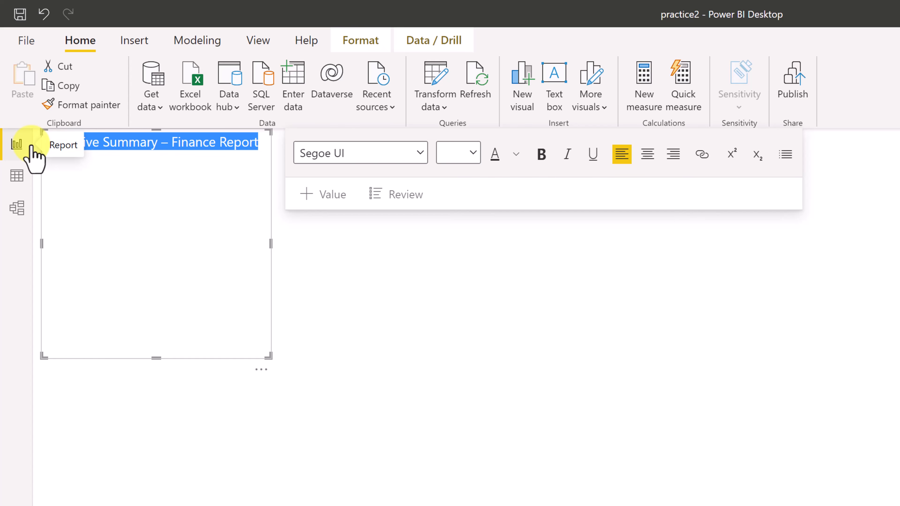
pyautogui.click(420, 153)
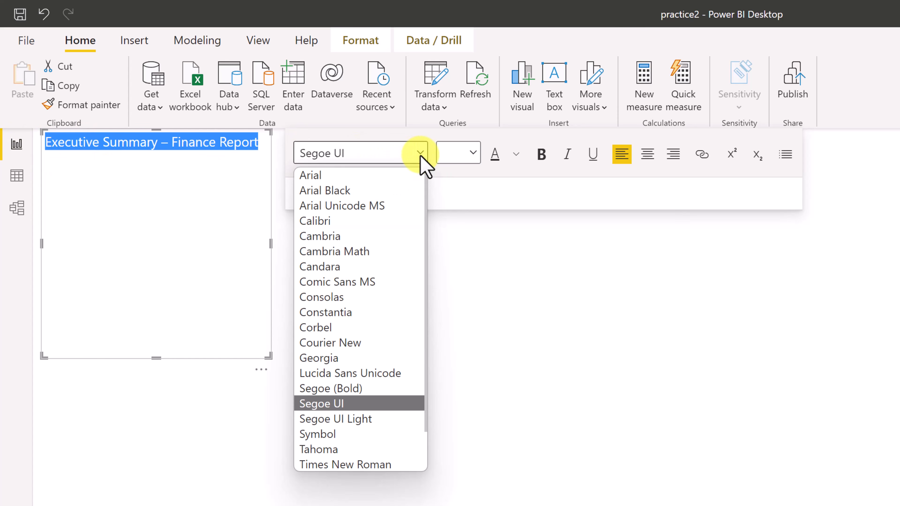
pyautogui.click(348, 450)
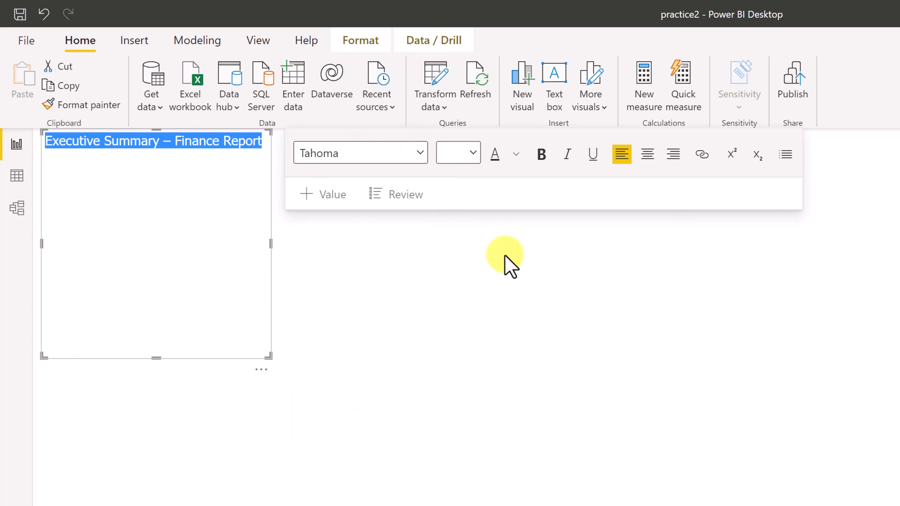
pyautogui.click(473, 153)
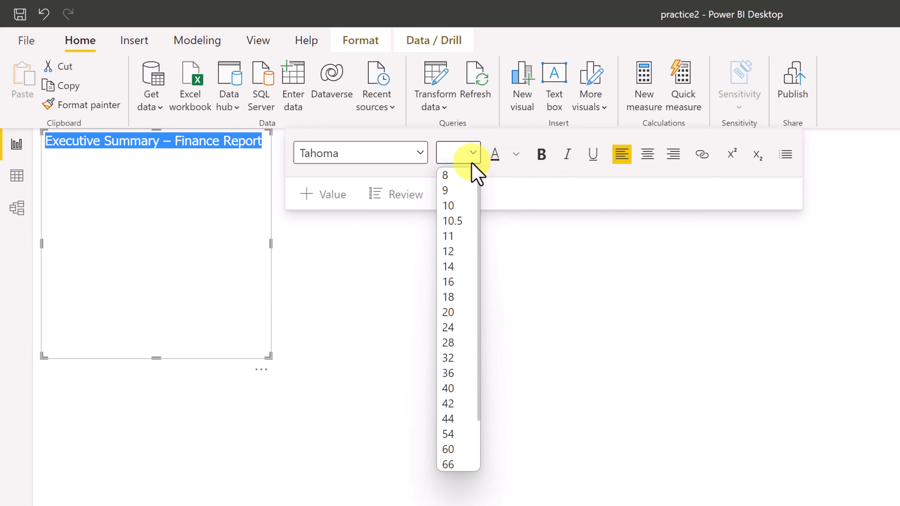
pyautogui.click(457, 313)
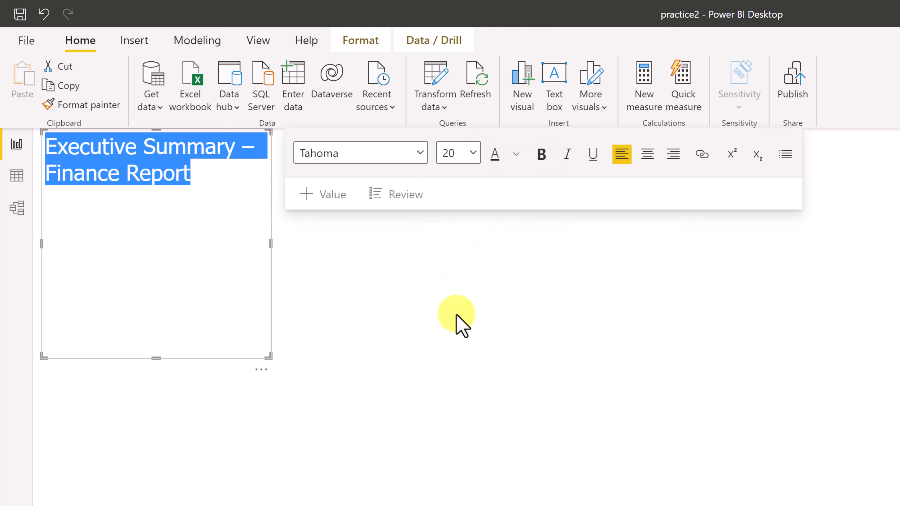
pyautogui.click(542, 156)
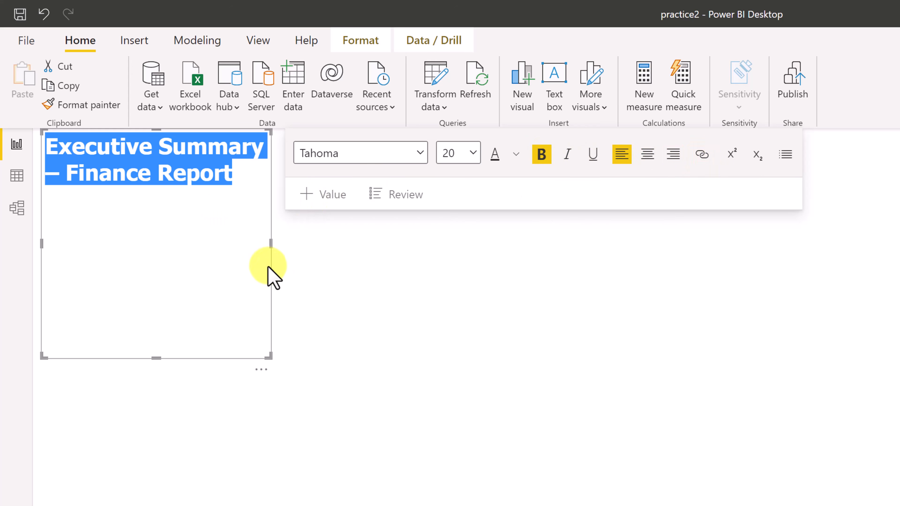
pyautogui.click(297, 262)
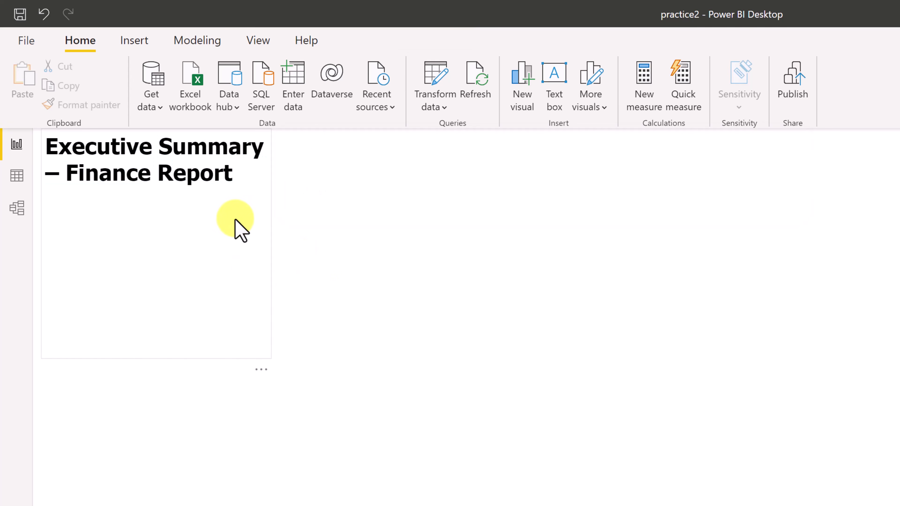
# Step: Widen the title's text box so the title fits on one line and reduce its height to the text
pyautogui.click(226, 181)
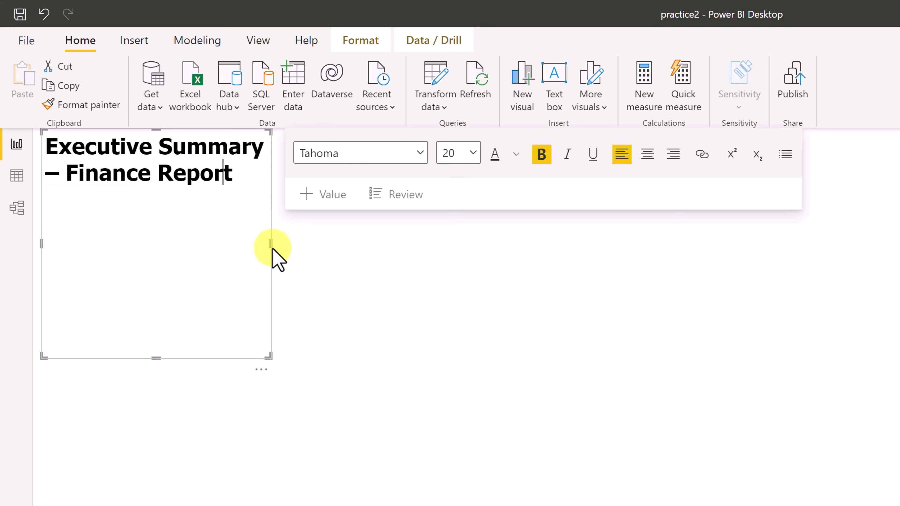
pyautogui.moveTo(271, 244); pyautogui.dragTo(504, 244)
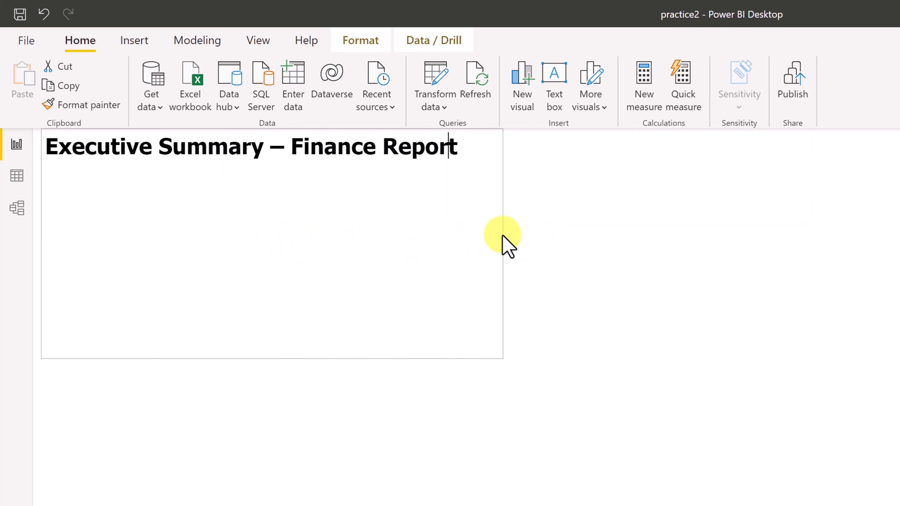
pyautogui.moveTo(275, 358); pyautogui.dragTo(277, 166)
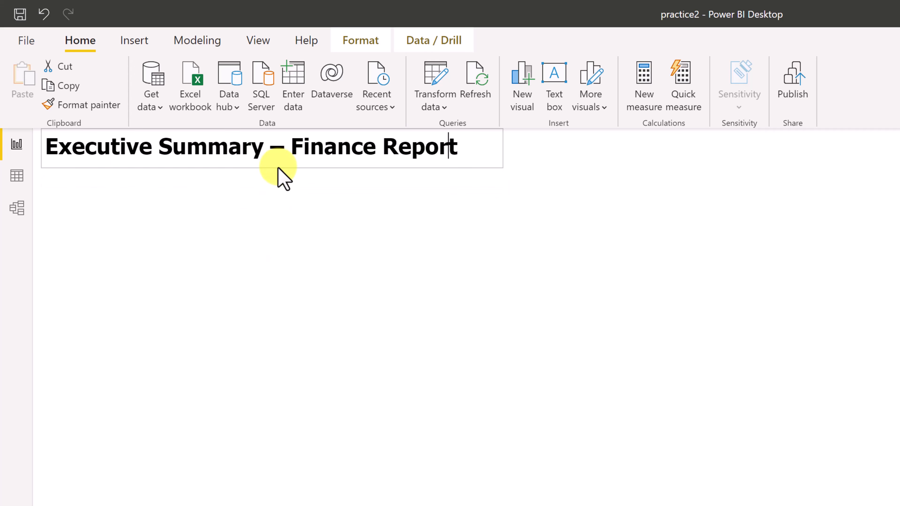
pyautogui.click(281, 237)
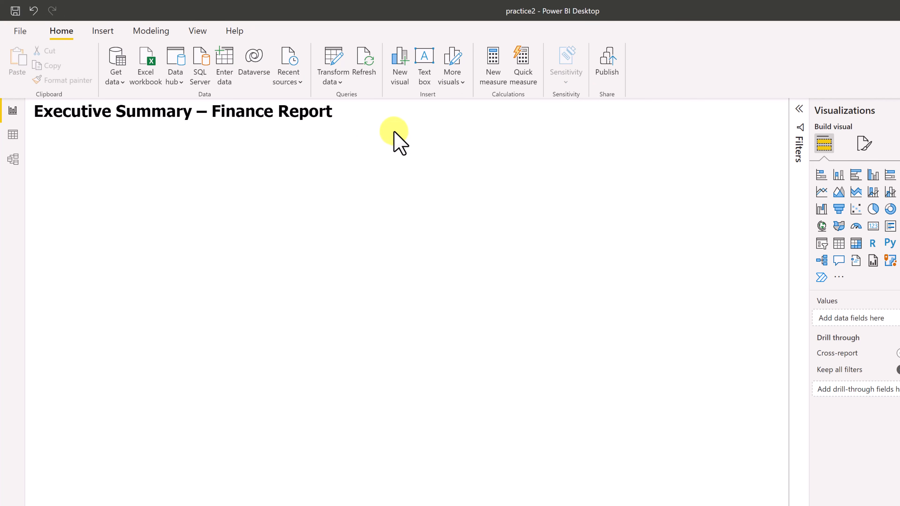
# Step: Remove a default stacked column visual, add a clustered column chart instead and place it on the right half of the report page
pyautogui.click(399, 64)
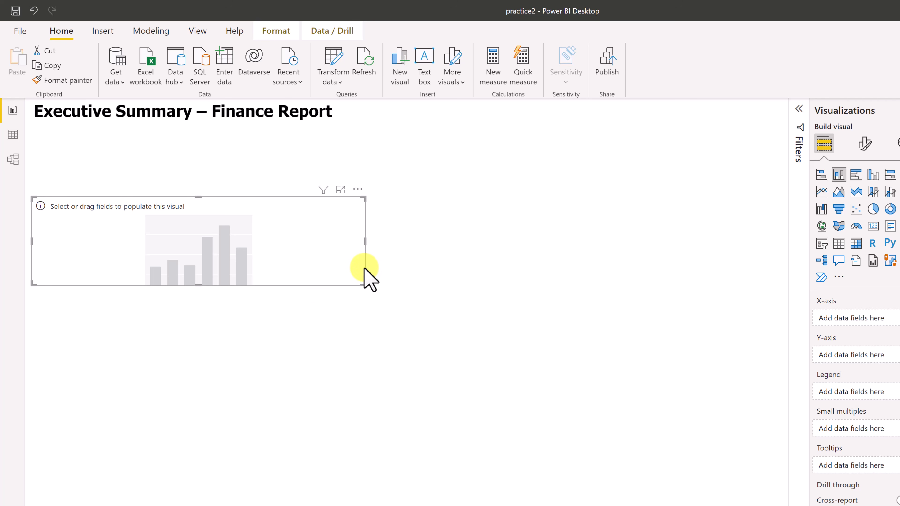
pyautogui.press('Delete')
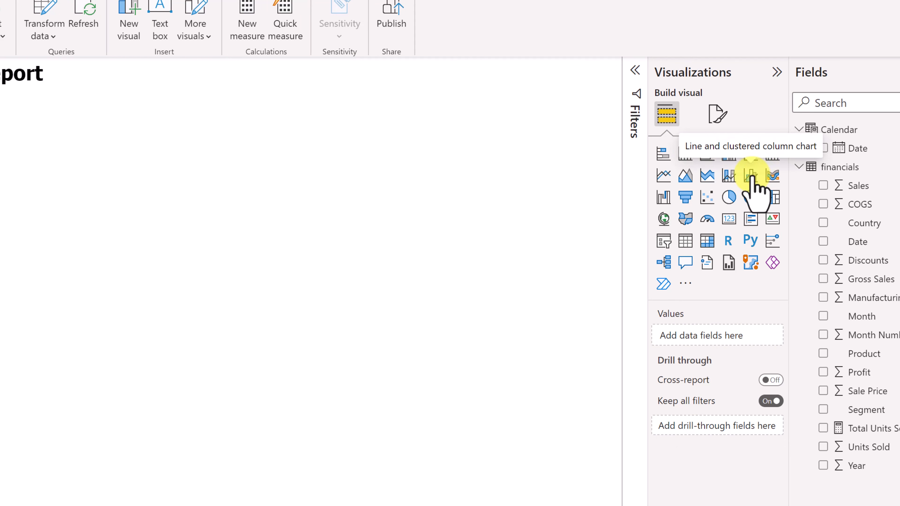
pyautogui.click(729, 155)
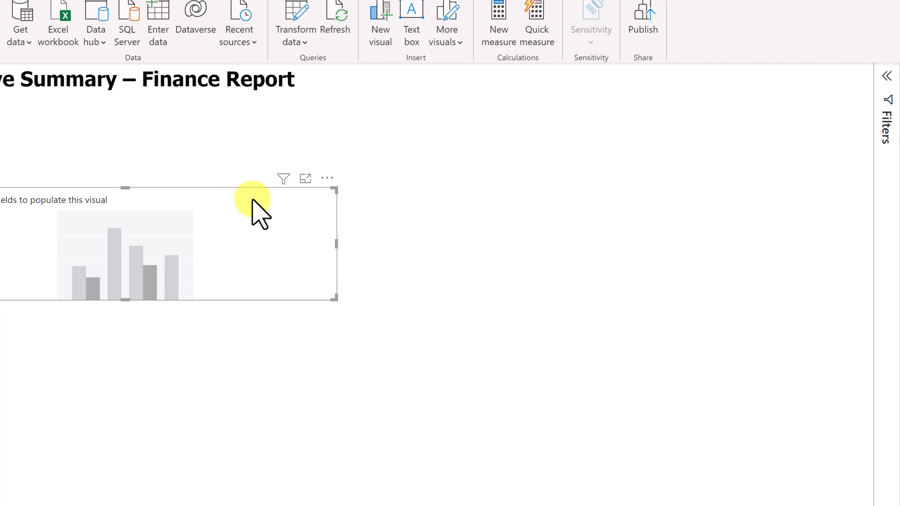
pyautogui.moveTo(253, 198); pyautogui.dragTo(725, 194)
pyautogui.moveTo(534, 186); pyautogui.dragTo(547, 180)
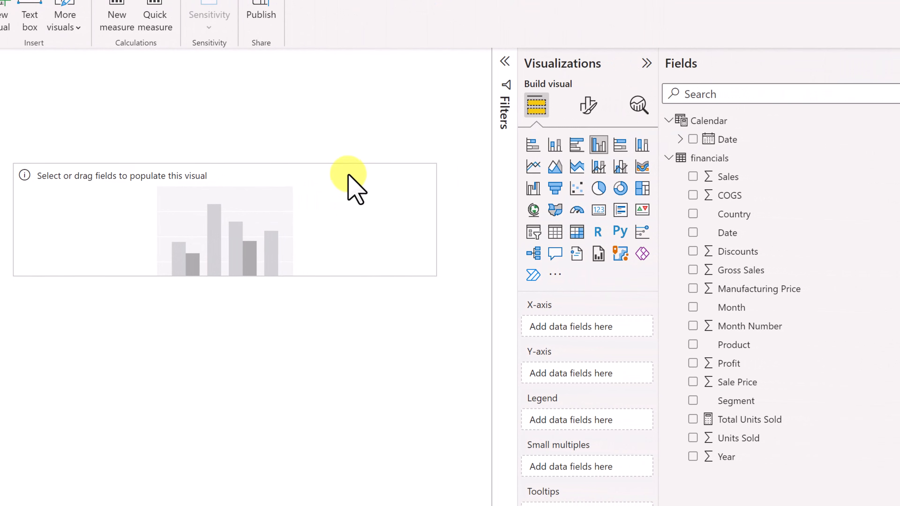
pyautogui.moveTo(356, 172); pyautogui.dragTo(362, 170)
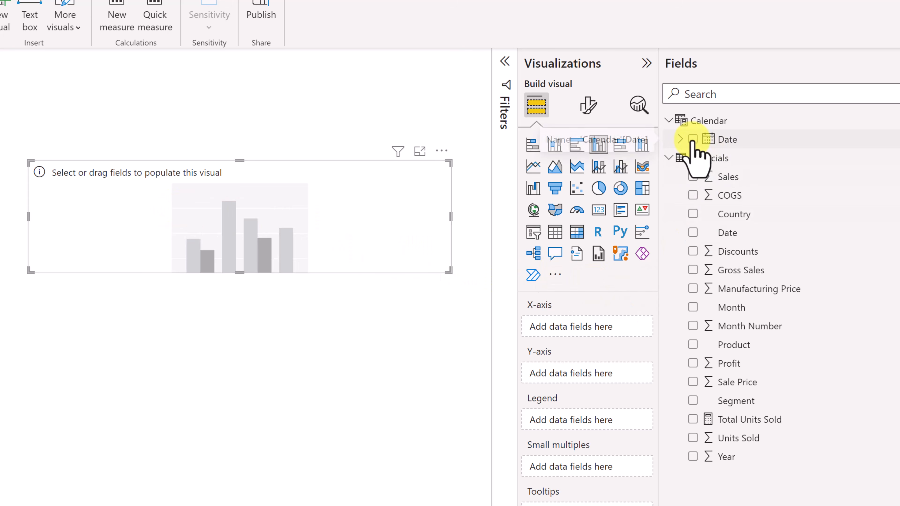
# Step: Populate the column chart with Calendar's Date on the X-axis and Profit on the Y-axis, and make the chart taller
pyautogui.click(692, 138)
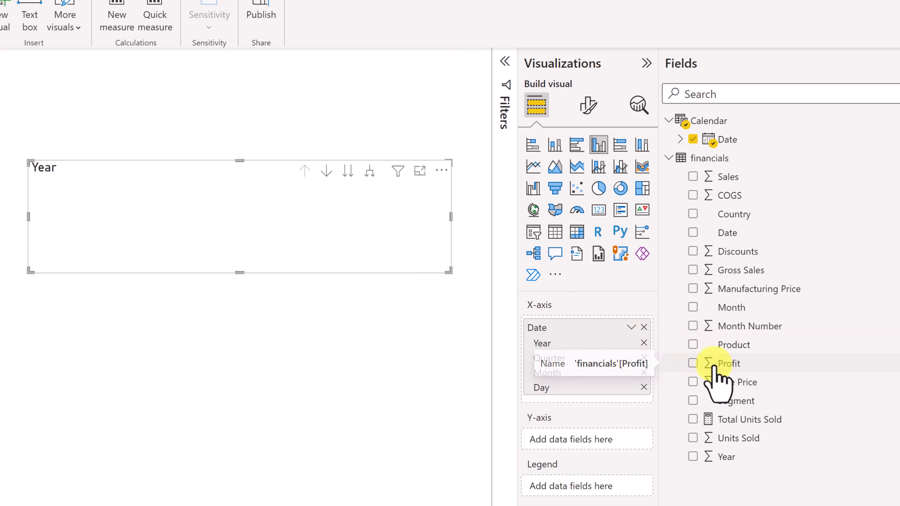
pyautogui.moveTo(709, 365); pyautogui.dragTo(219, 241)
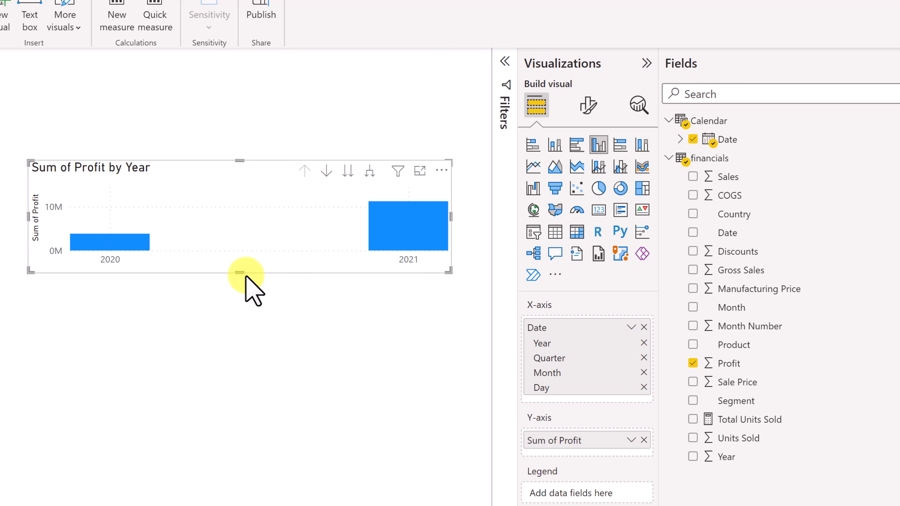
pyautogui.moveTo(239, 273); pyautogui.dragTo(232, 365)
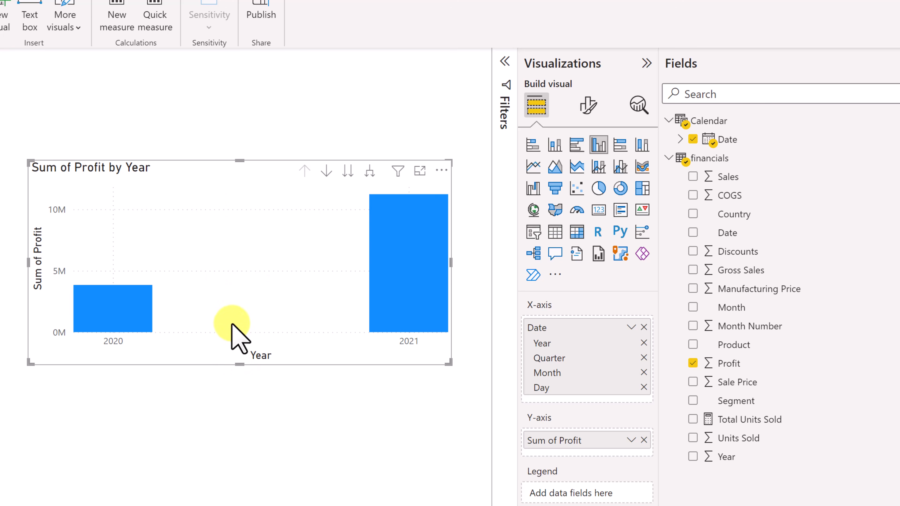
pyautogui.moveTo(203, 184)
pyautogui.mouseDown()
pyautogui.moveTo(130, 186)
pyautogui.moveTo(212, 188)
pyautogui.moveTo(206, 175)
pyautogui.mouseUp()
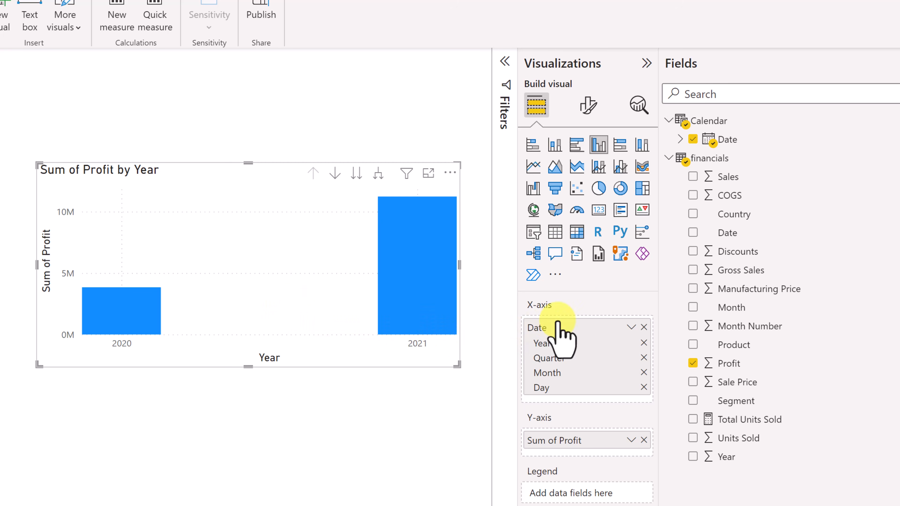
# Step: Set the chart's X-axis to Date instead of the date hierarchy, try a line chart and settle on an area chart
pyautogui.click(632, 327)
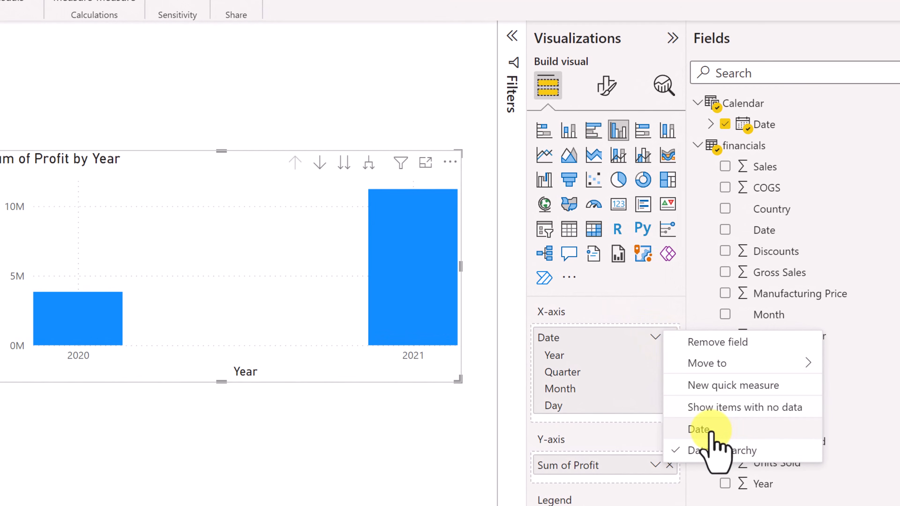
pyautogui.click(713, 435)
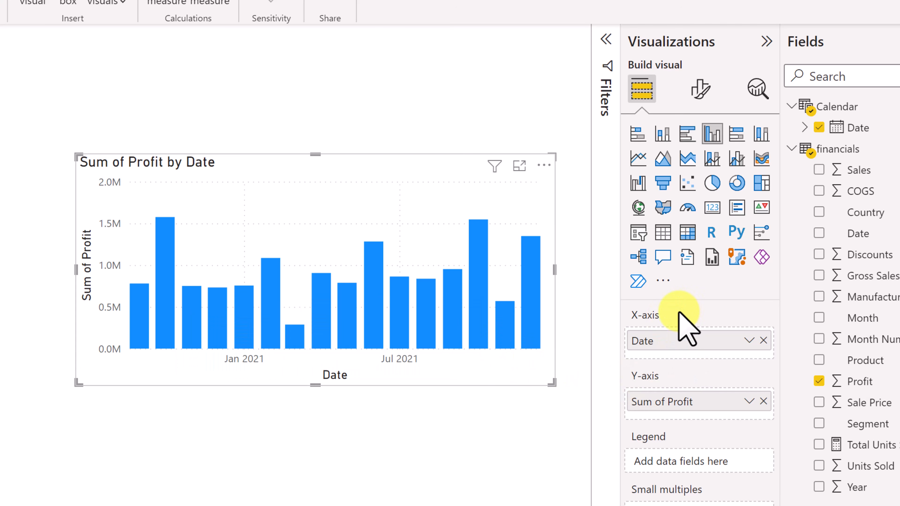
pyautogui.click(640, 158)
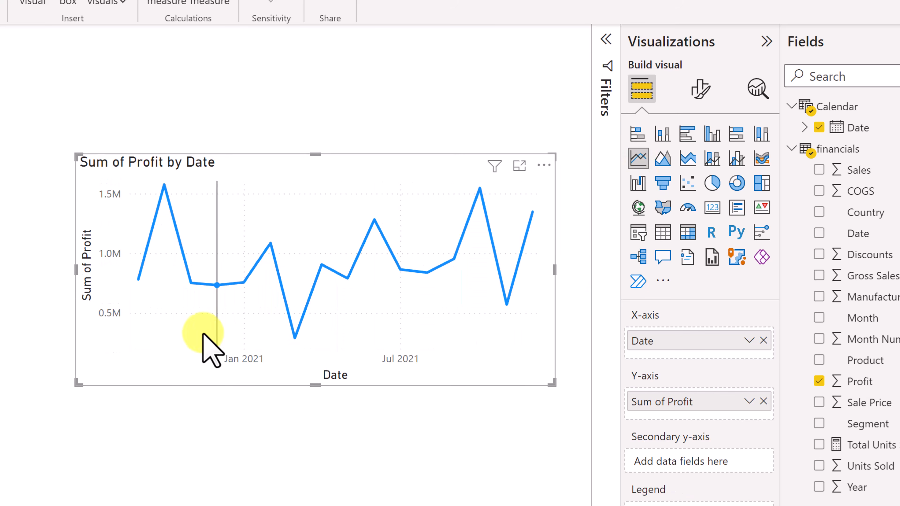
pyautogui.click(662, 160)
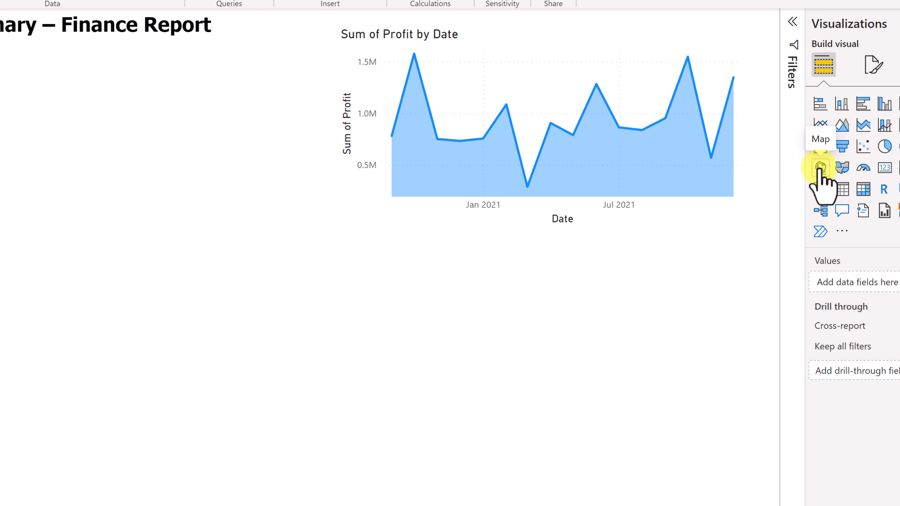
# Step: Add a Map visual to the report page and place it below the profit area chart
pyautogui.click(821, 167)
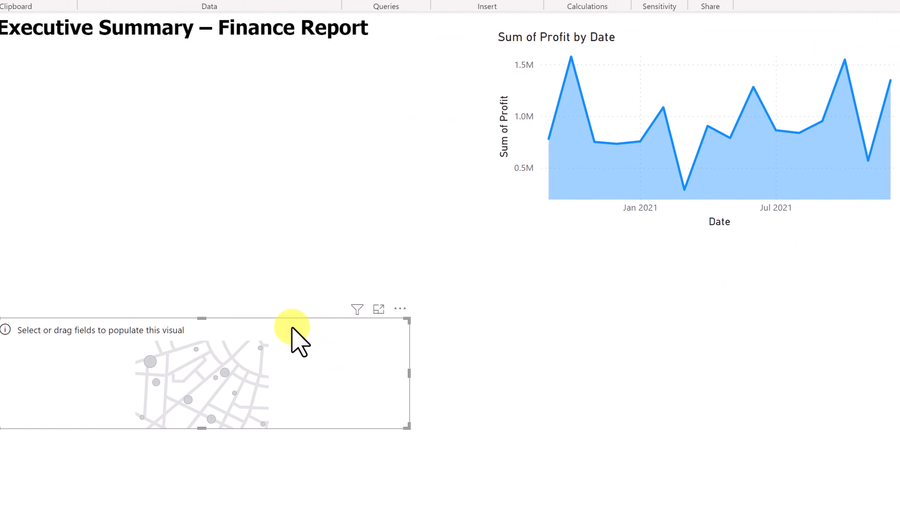
pyautogui.moveTo(294, 326); pyautogui.dragTo(779, 310)
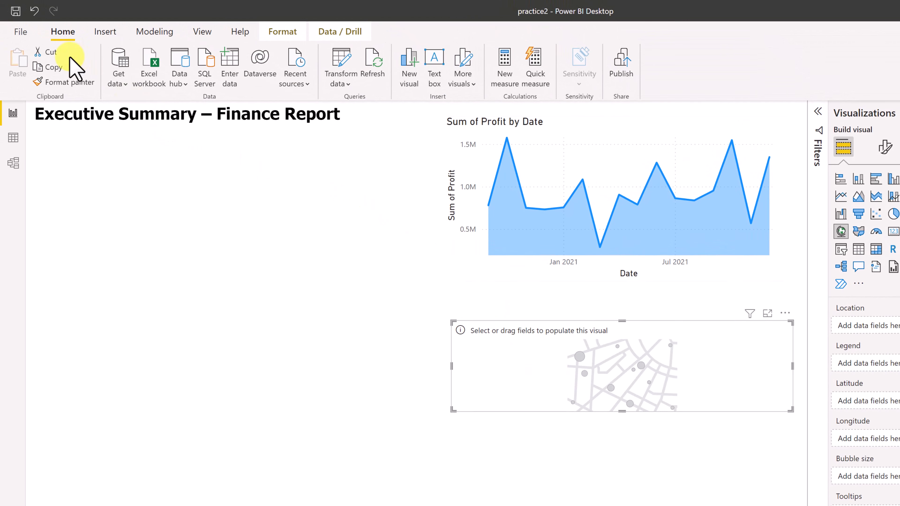
# Step: Make sure the use of Map and Filled Map visuals is enabled in the global security options and apply the options
pyautogui.click(23, 31)
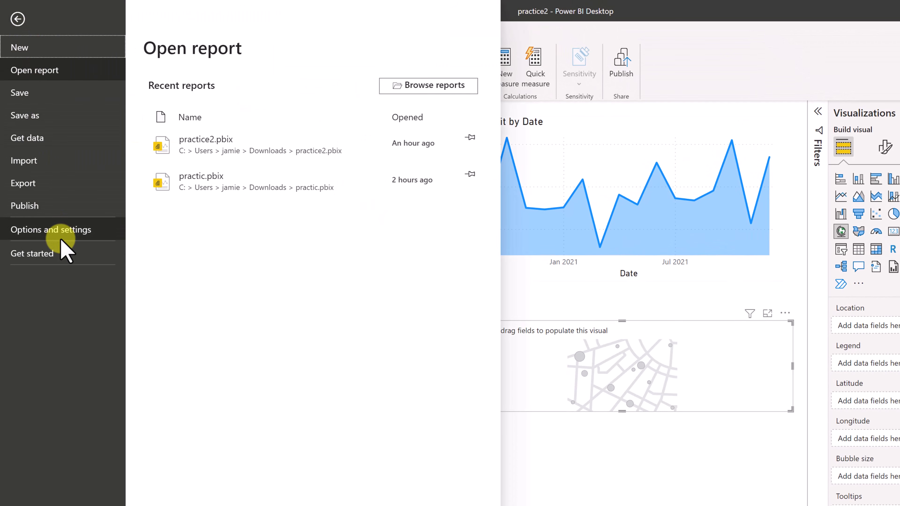
pyautogui.click(69, 247)
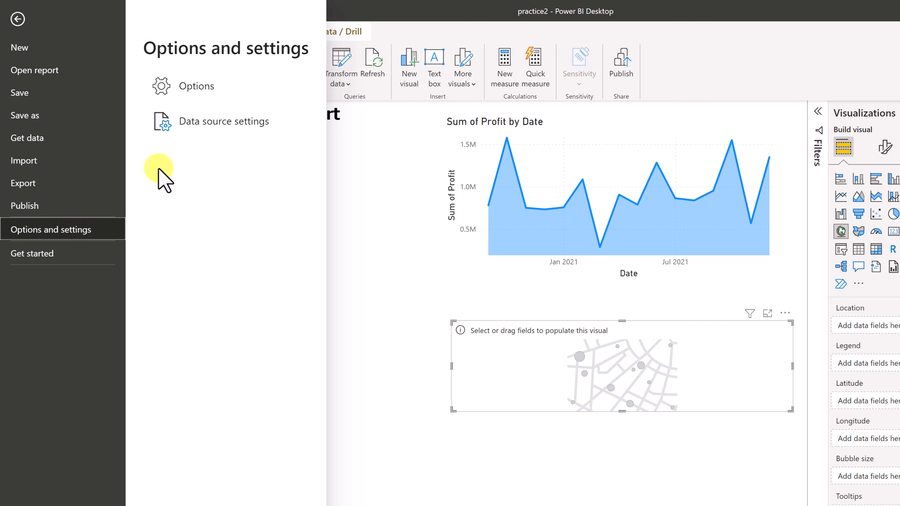
pyautogui.click(199, 87)
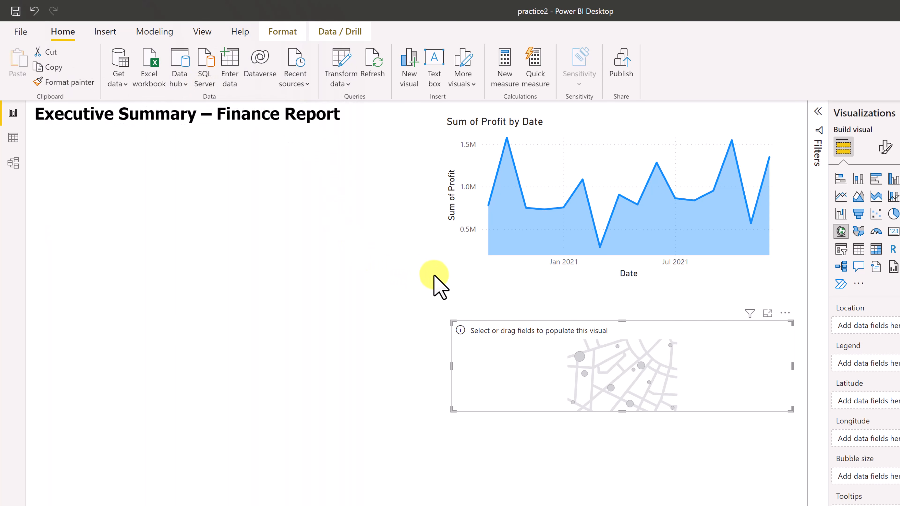
pyautogui.click(429, 270)
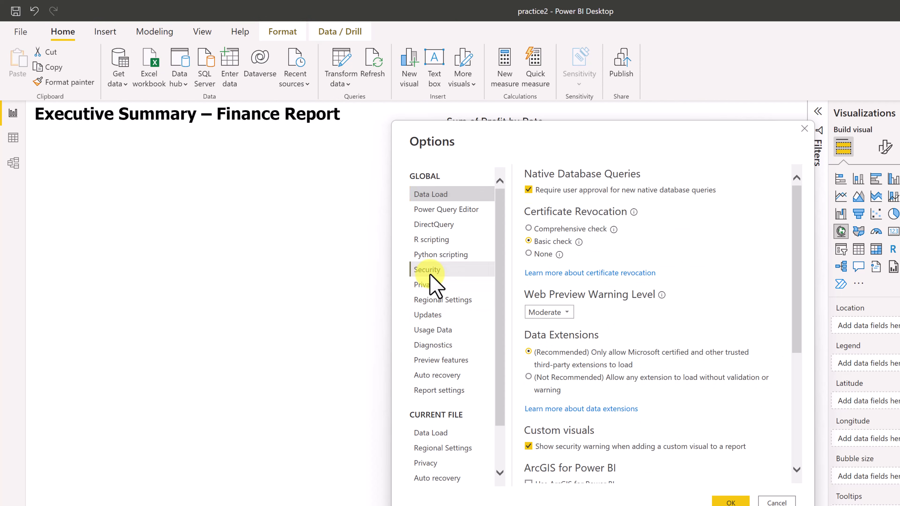
pyautogui.scroll(-5, 574, 354)
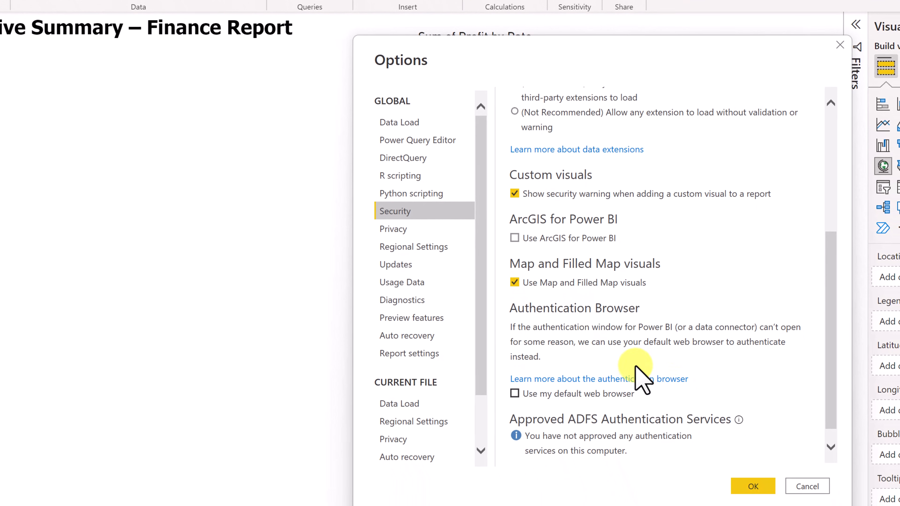
pyautogui.click(750, 489)
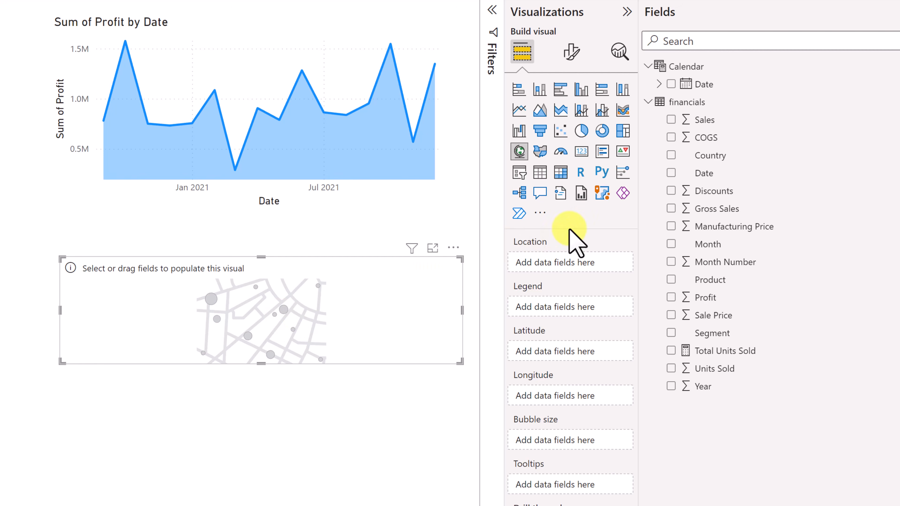
# Step: Set the map's location to Country and its bubble size to Profit, and make the map taller
pyautogui.moveTo(711, 158); pyautogui.dragTo(222, 326)
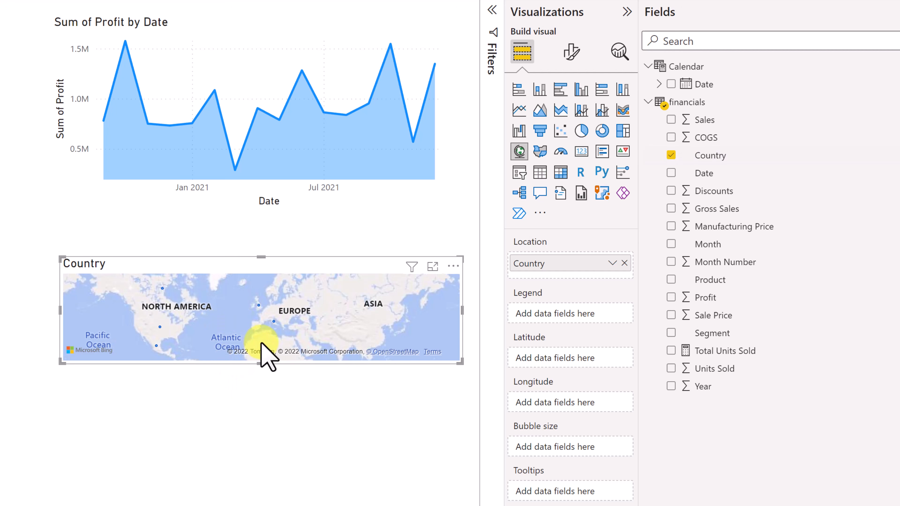
pyautogui.moveTo(262, 365); pyautogui.dragTo(255, 472)
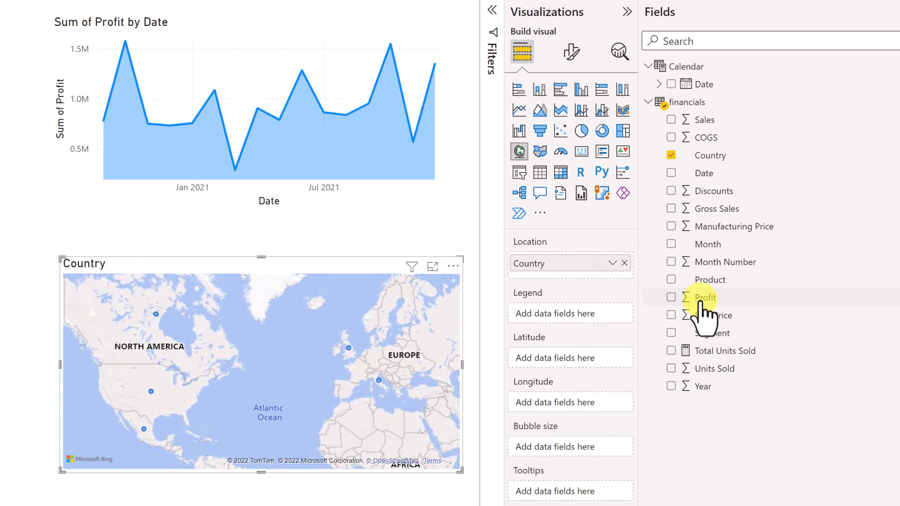
pyautogui.click(671, 298)
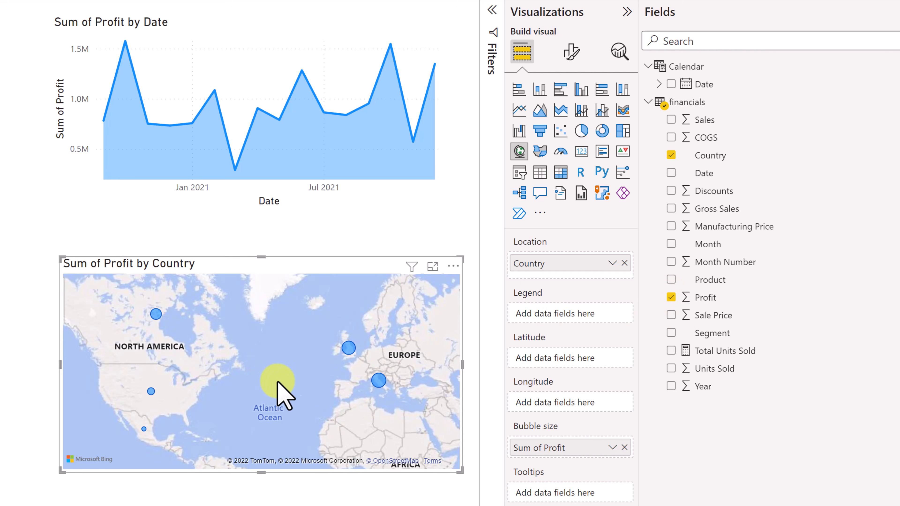
# Step: Examine how the profit area chart responds to selecting the two European bubbles and the Canadian bubble on the map
pyautogui.click(349, 348)
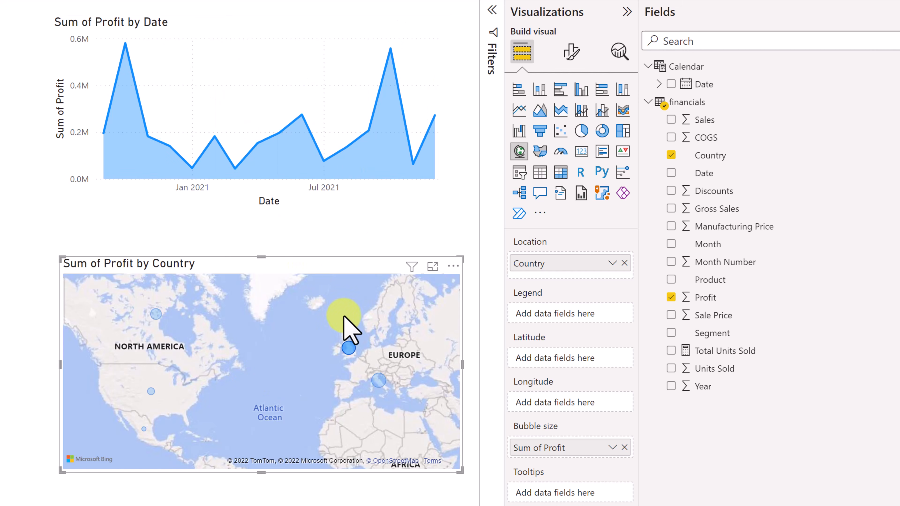
pyautogui.click(379, 381)
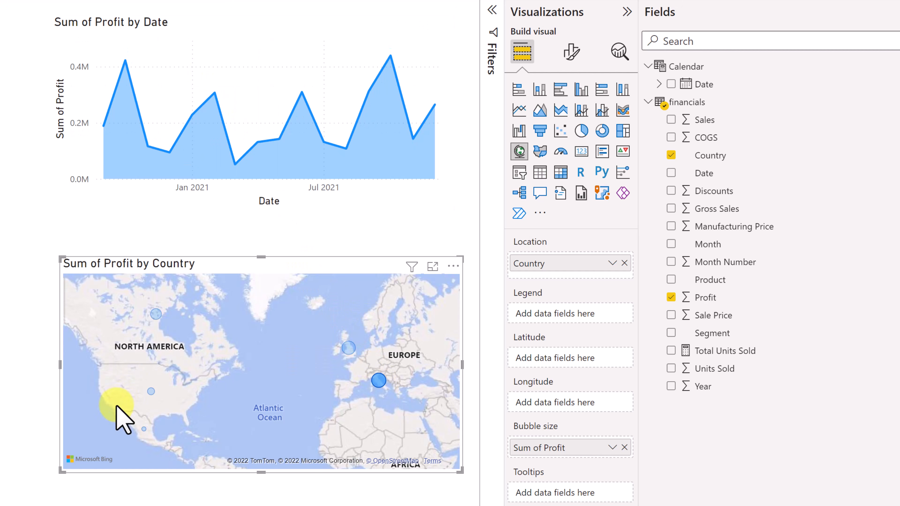
pyautogui.click(156, 314)
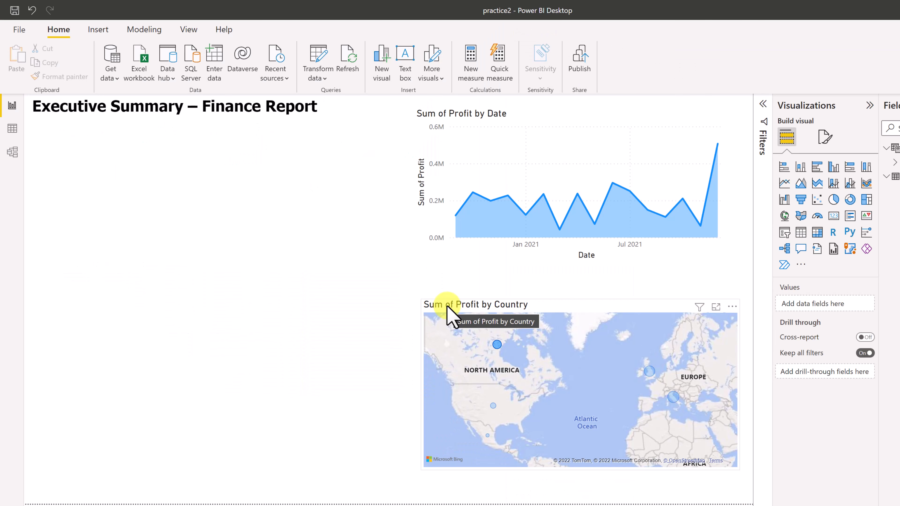
# Step: Move the map directly below the report title and add a clustered column chart beneath it
pyautogui.moveTo(447, 307); pyautogui.dragTo(80, 136)
pyautogui.click(175, 405)
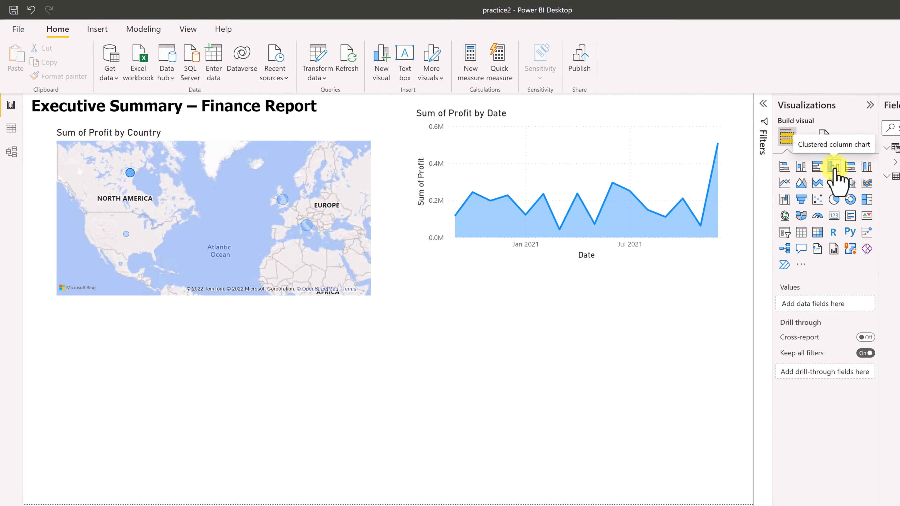
pyautogui.click(865, 146)
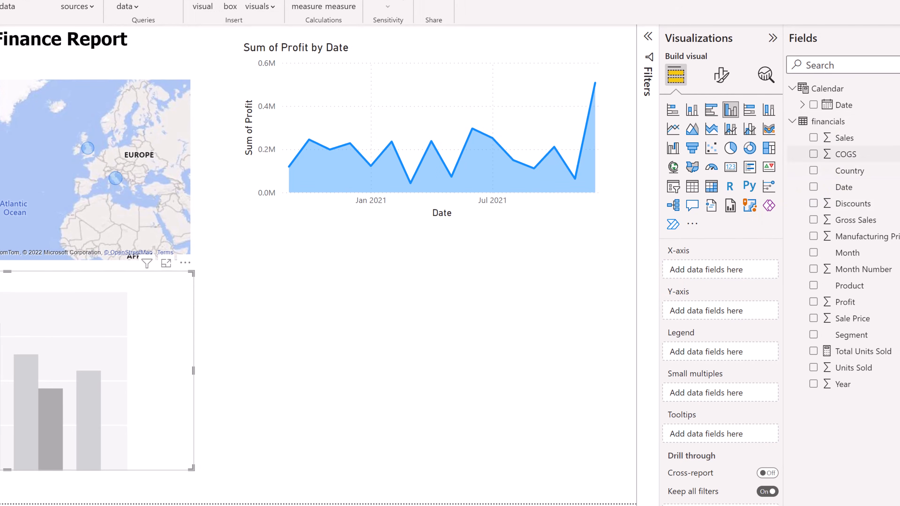
# Step: Populate the column chart with Sales on the Y-axis, Product on the X-axis and Segment as legend, and widen it across the page
pyautogui.click(813, 137)
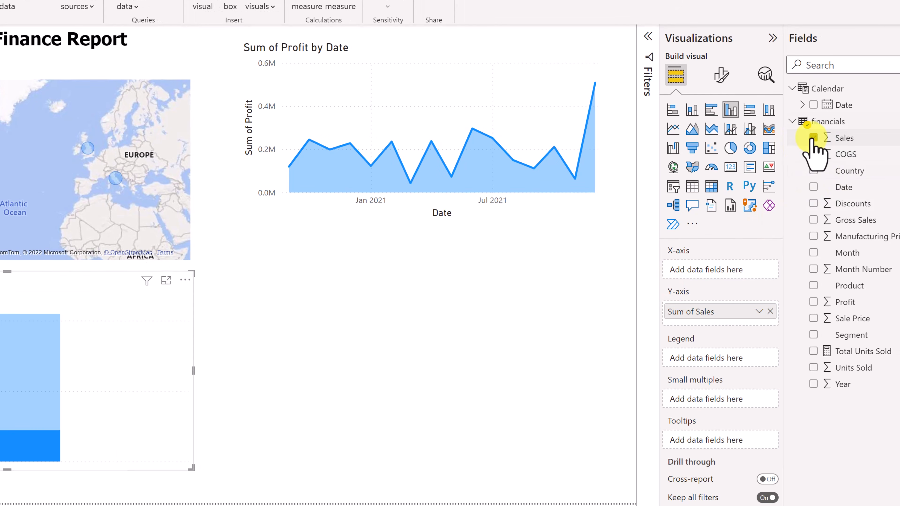
pyautogui.click(813, 286)
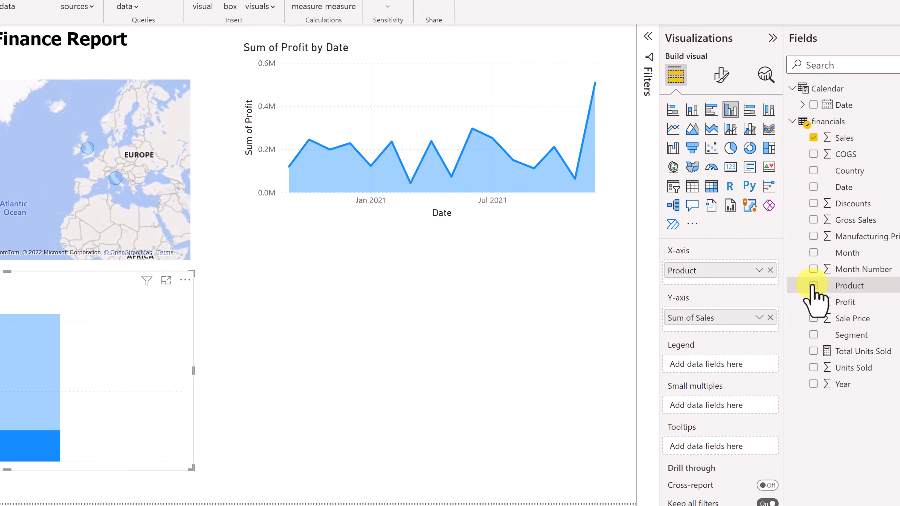
pyautogui.click(813, 335)
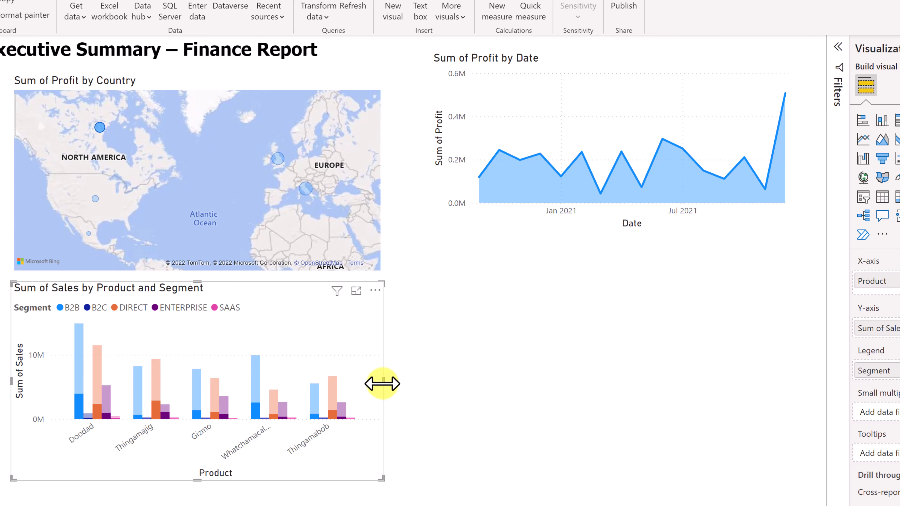
pyautogui.moveTo(382, 384); pyautogui.dragTo(788, 416)
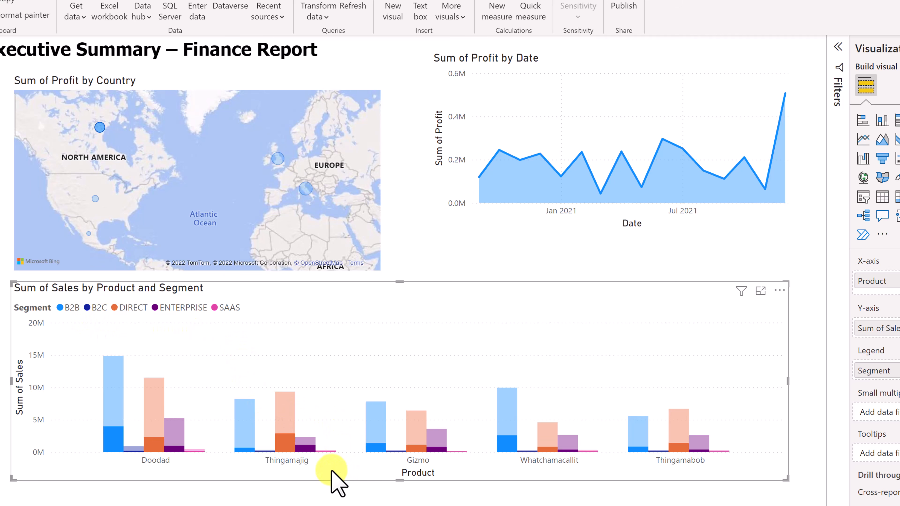
# Step: Test the cross-filtering by selecting Thingamajig and Gizmo in the column chart, clearing the selection, and selecting the European bubbles on the map
pyautogui.click(298, 461)
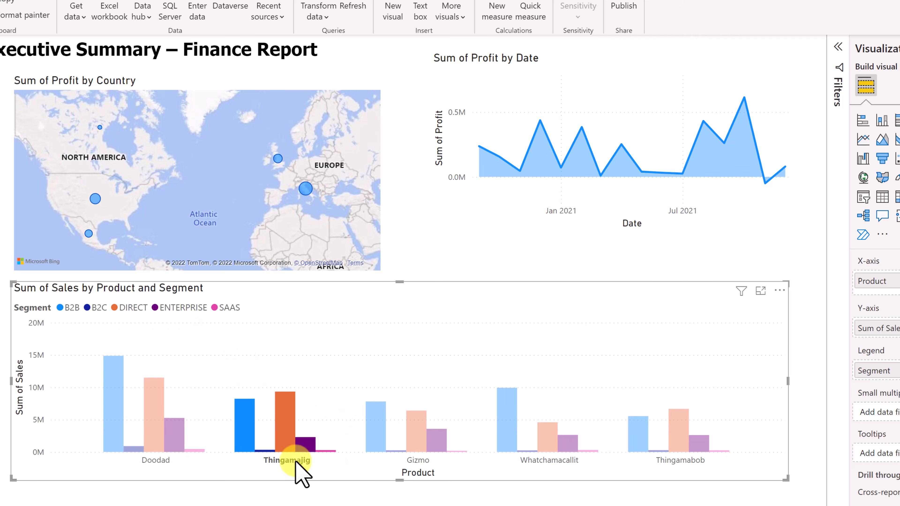
pyautogui.click(419, 459)
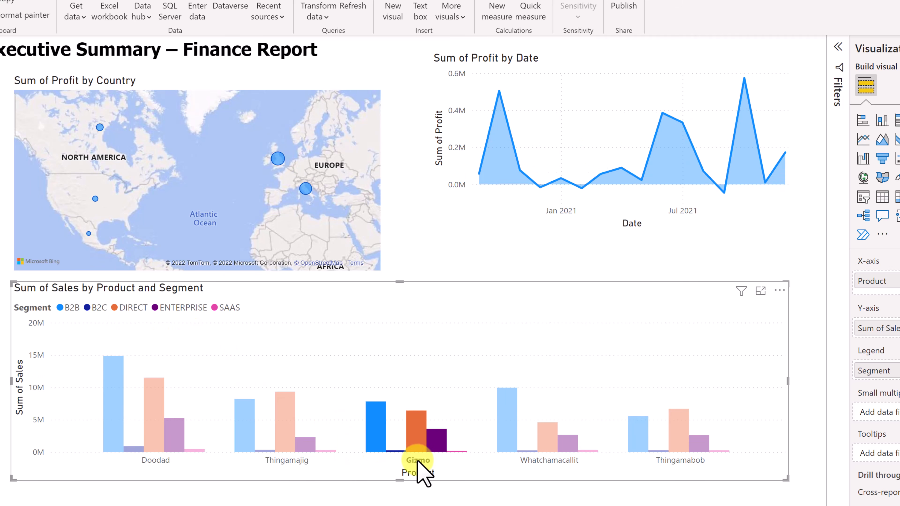
pyautogui.click(417, 460)
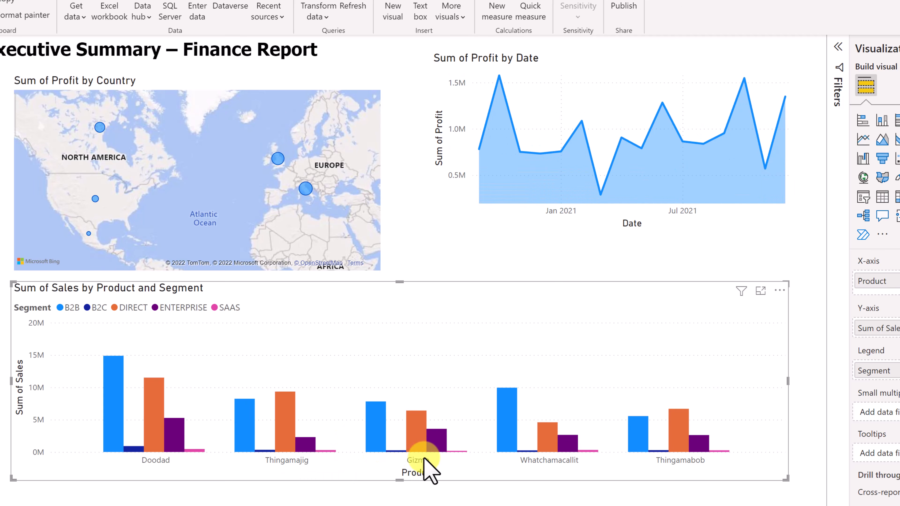
pyautogui.click(279, 162)
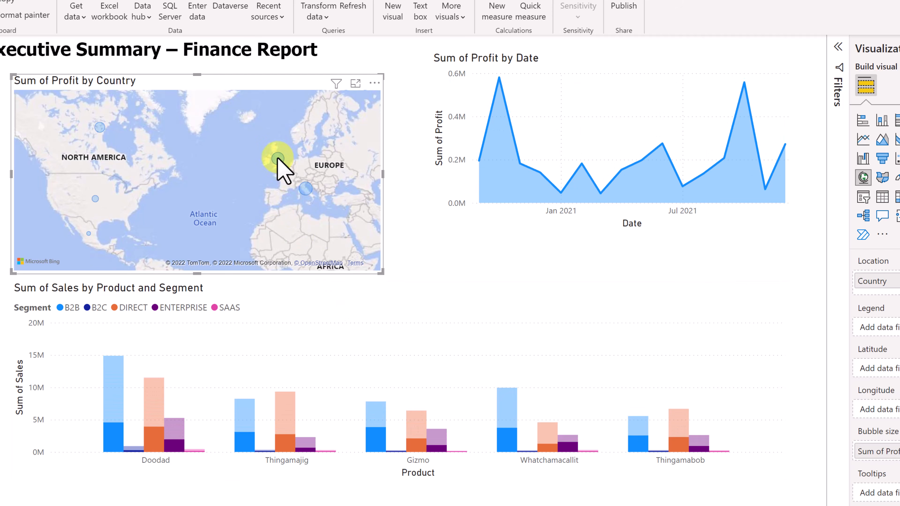
pyautogui.click(300, 194)
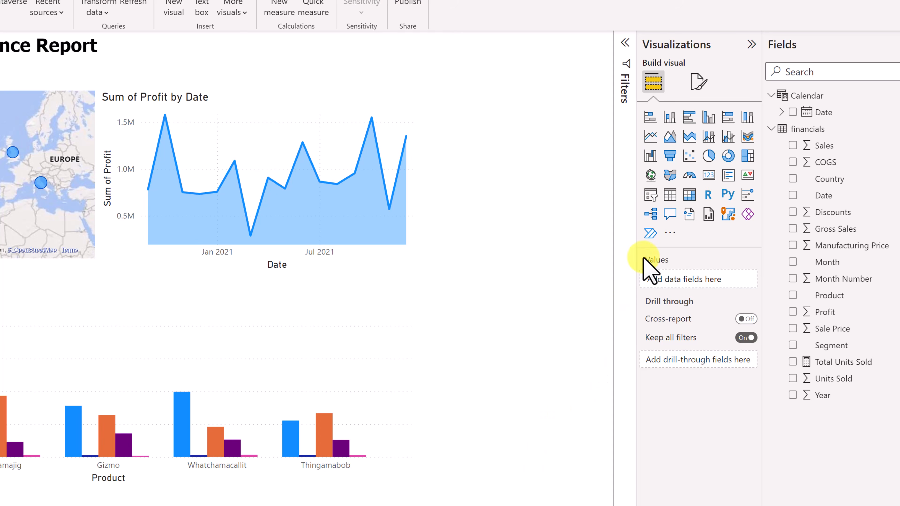
# Step: Add a visual with Calendar's Date, place it beside the profit area chart and convert it to a slicer
pyautogui.click(793, 112)
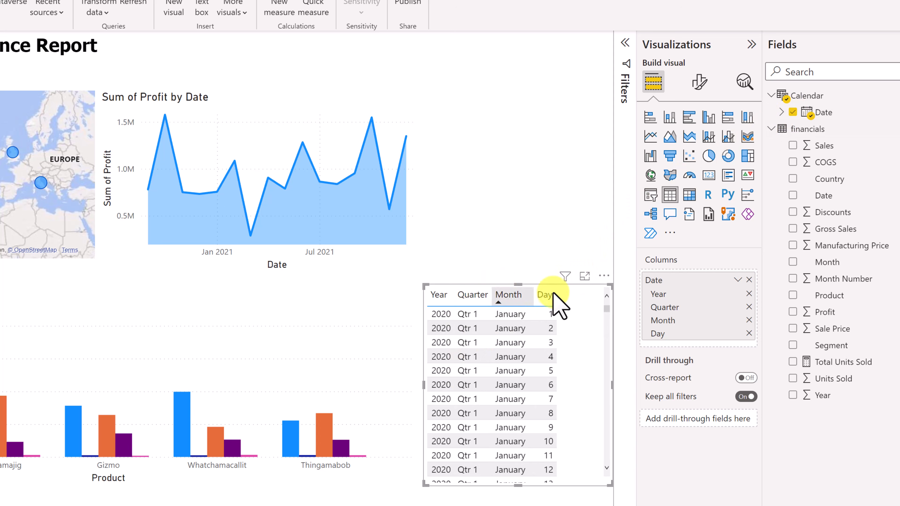
pyautogui.moveTo(576, 287); pyautogui.dragTo(583, 67)
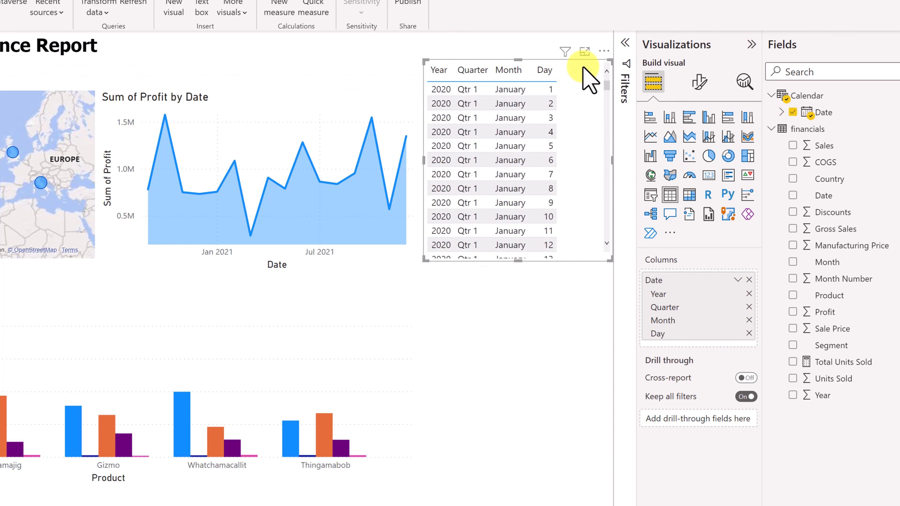
pyautogui.click(651, 195)
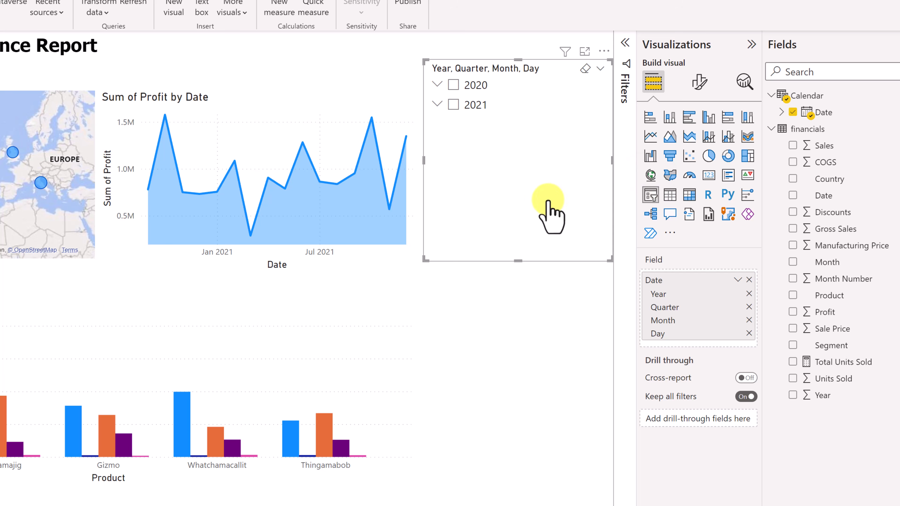
# Step: Check the slicer's 2020 breakdown and remove the Quarter and Day levels from its date hierarchy, keeping Year and Month
pyautogui.click(437, 83)
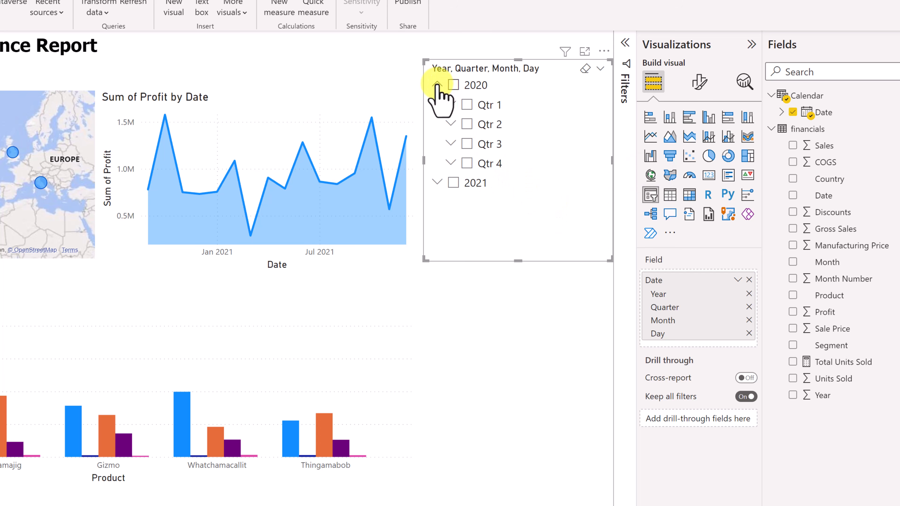
pyautogui.click(437, 83)
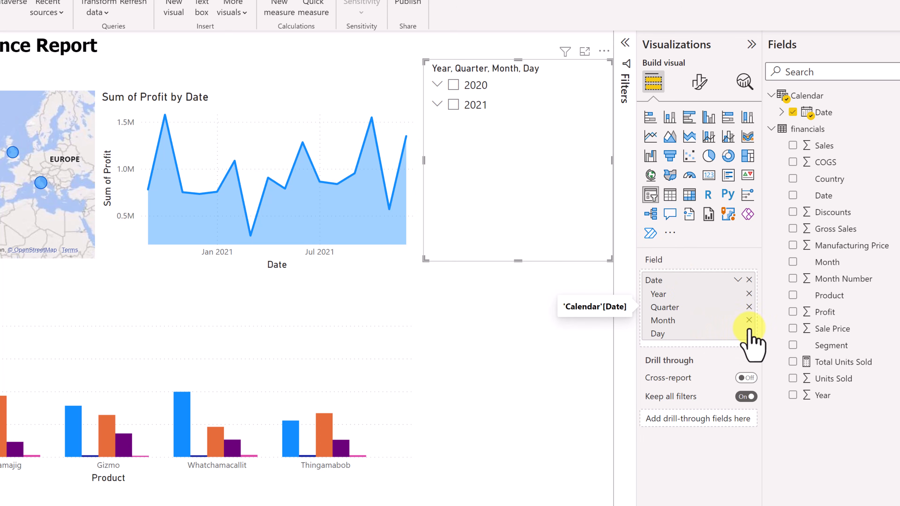
pyautogui.click(748, 307)
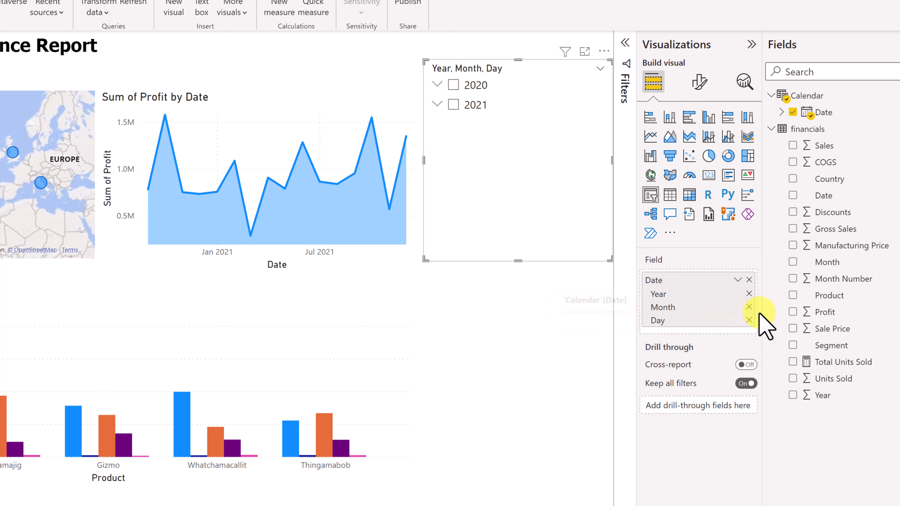
pyautogui.click(749, 320)
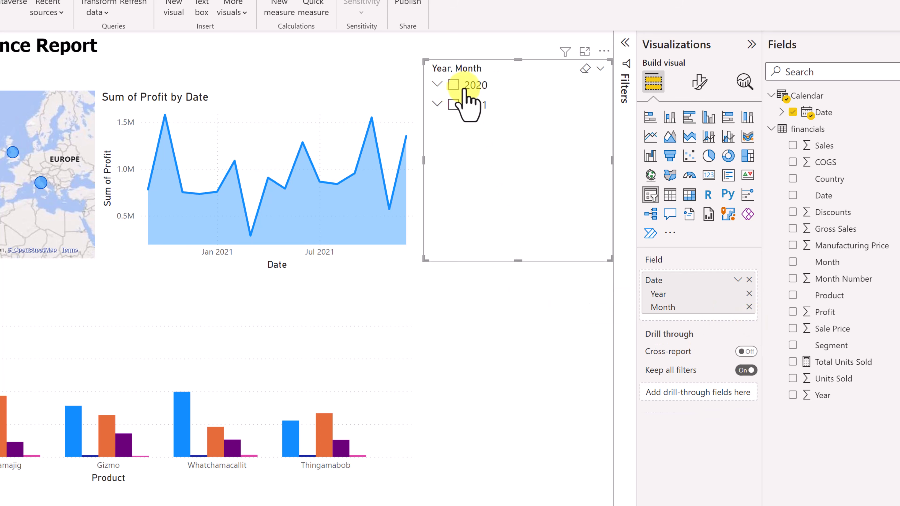
# Step: Extend the slicer down to the foot of the report page and expand 2020 to list its months
pyautogui.click(437, 85)
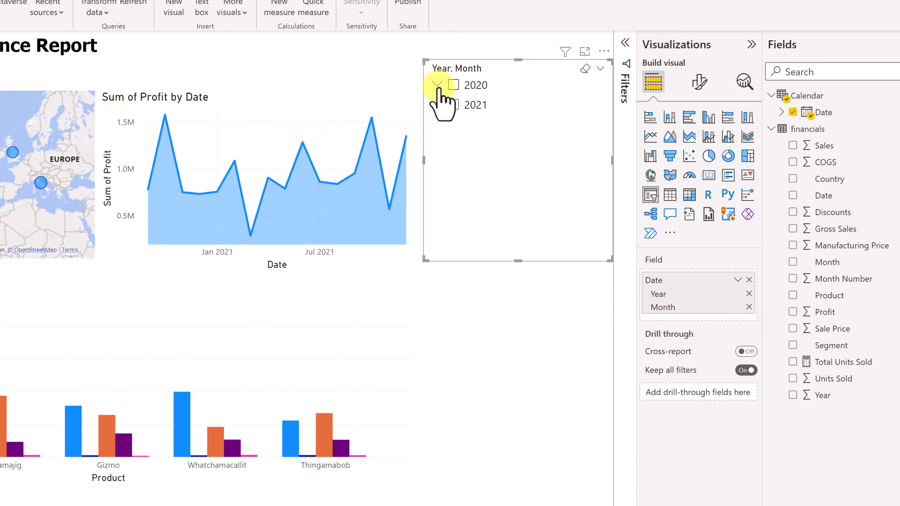
pyautogui.moveTo(519, 262); pyautogui.dragTo(509, 499)
pyautogui.click(437, 85)
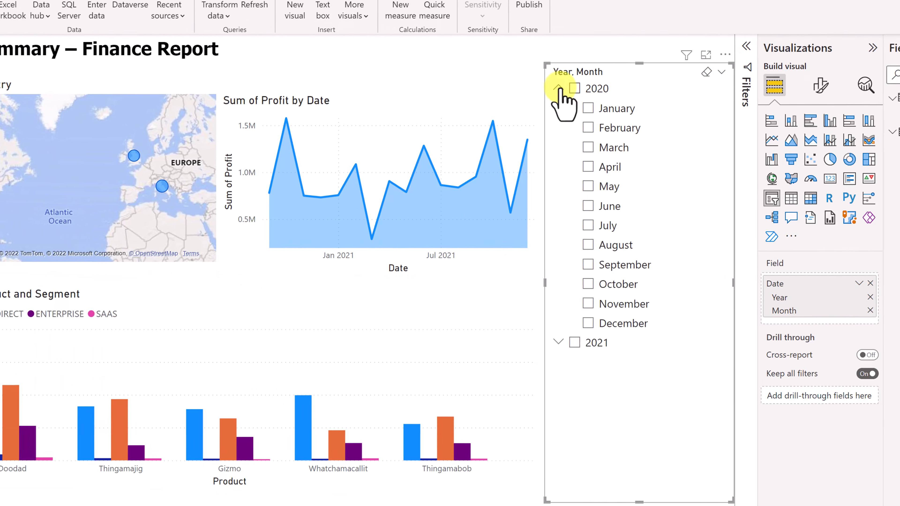
# Step: Expand 2021 in the slicer and filter the report to that year, excluding February
pyautogui.click(716, 346)
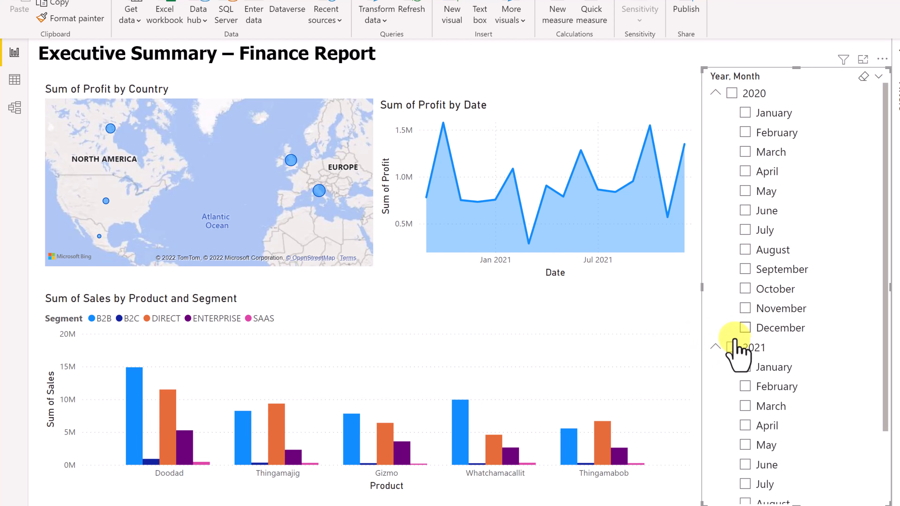
pyautogui.click(731, 347)
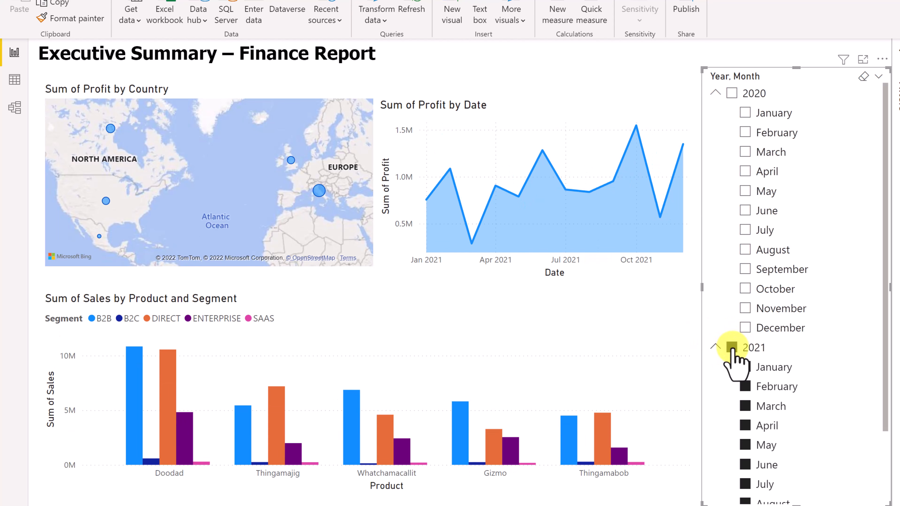
pyautogui.click(744, 387)
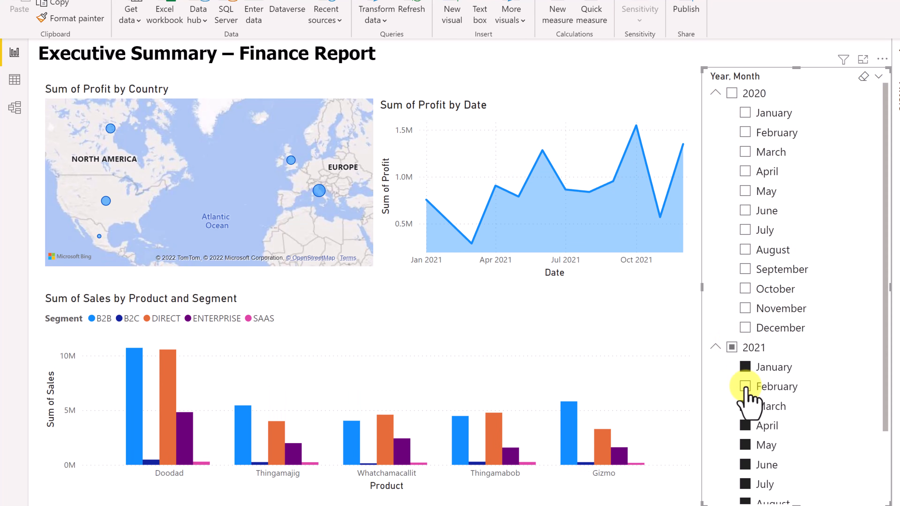
# Step: Try the slicer with May 2021 also excluded, with only November 2020 selected, and with only October 2020 selected
pyautogui.scroll(-3, 745, 385)
pyautogui.click(745, 381)
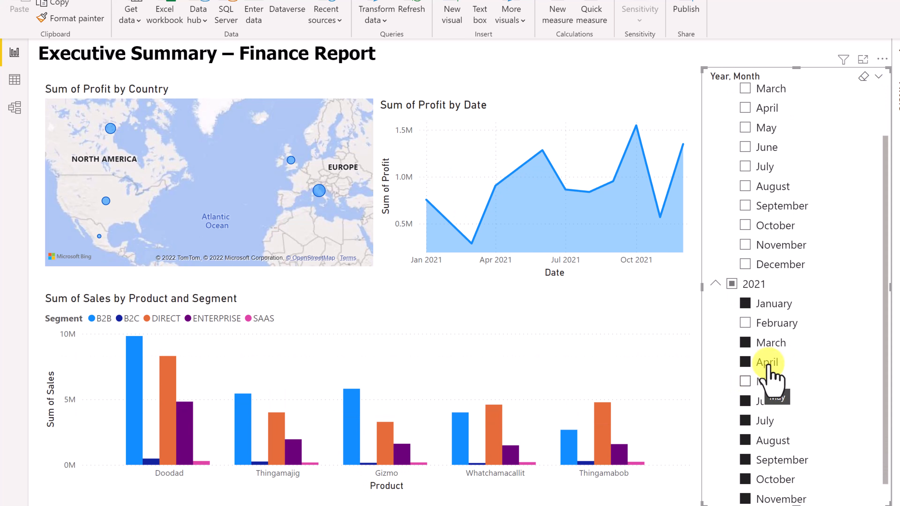
pyautogui.scroll(2, 774, 362)
pyautogui.scroll(1, 773, 359)
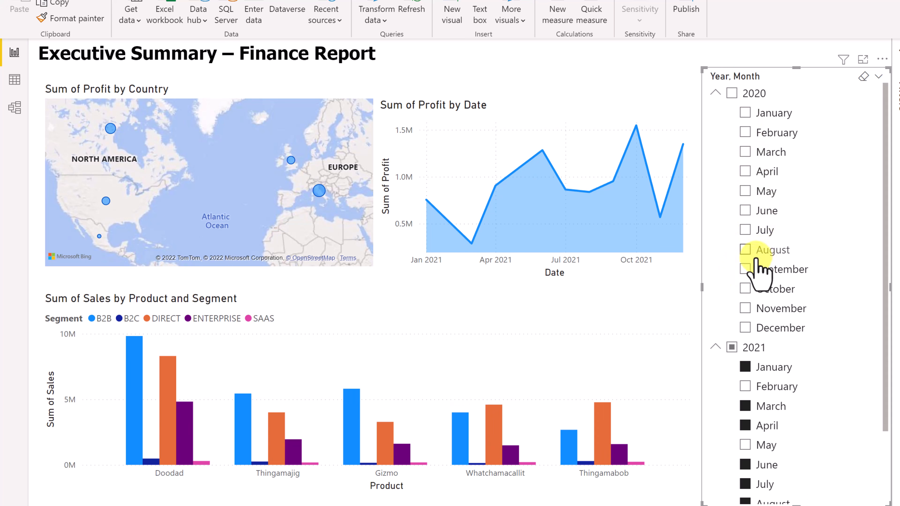
pyautogui.click(748, 309)
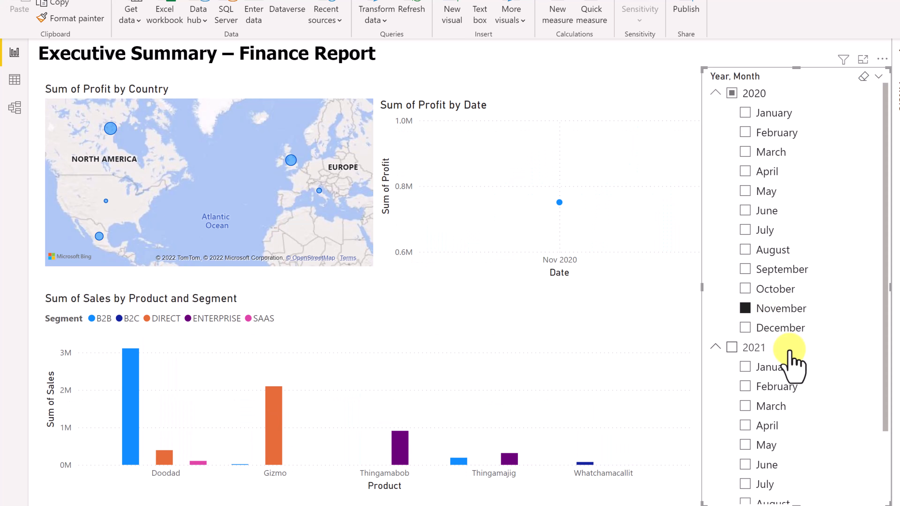
pyautogui.click(746, 289)
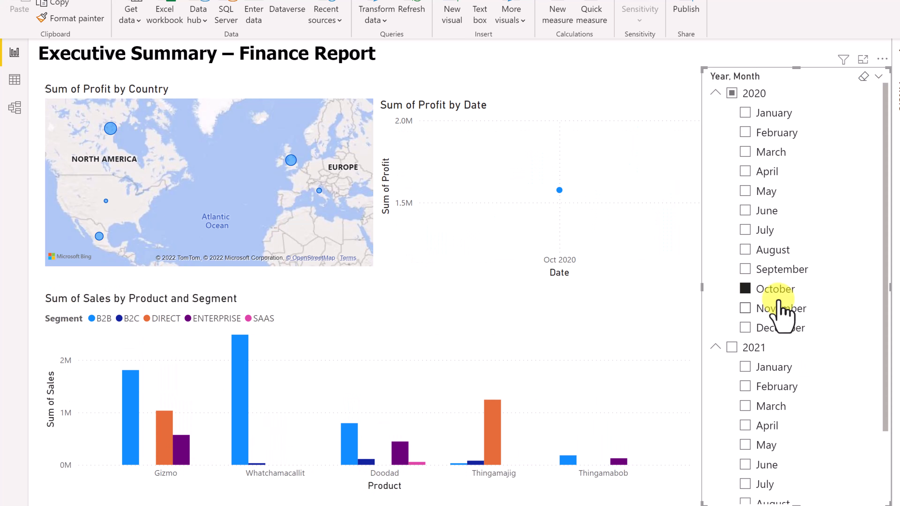
# Step: Filter the report to the whole of 2021 in the slicer
pyautogui.scroll(-2, 778, 336)
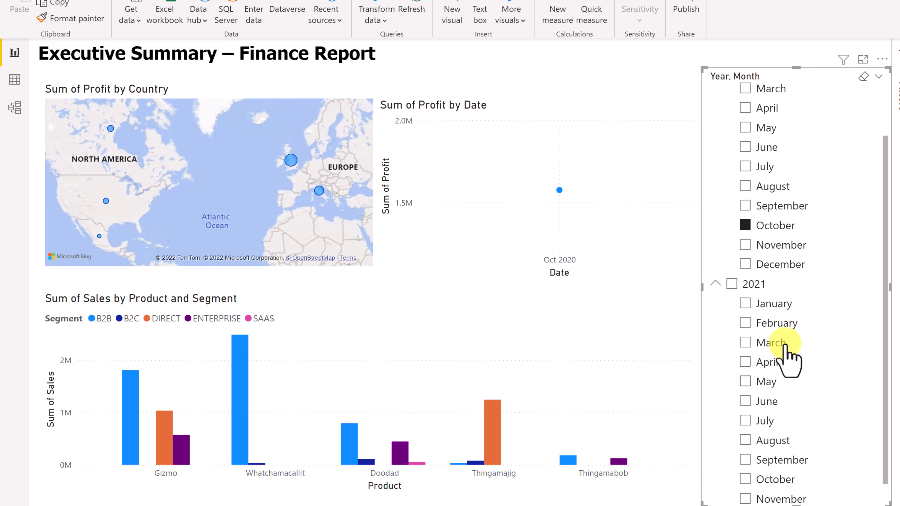
pyautogui.click(735, 284)
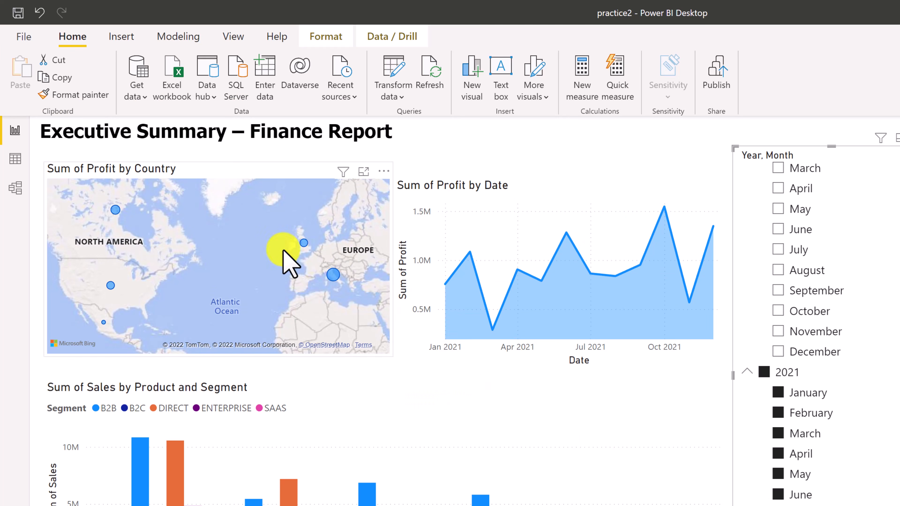
# Step: Align the tops of the visuals by moving the map down, nudging the profit area chart up and lowering the slicer's upper edge
pyautogui.click(528, 192)
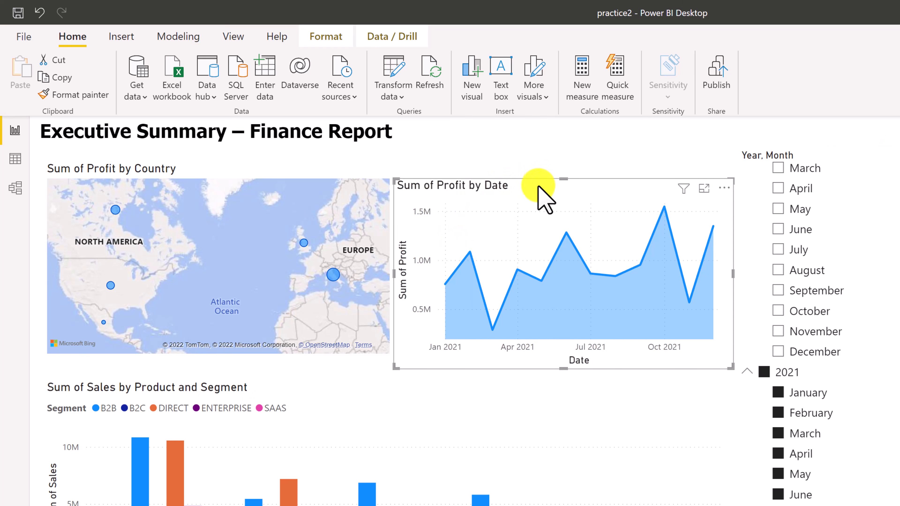
pyautogui.moveTo(537, 188); pyautogui.dragTo(538, 188)
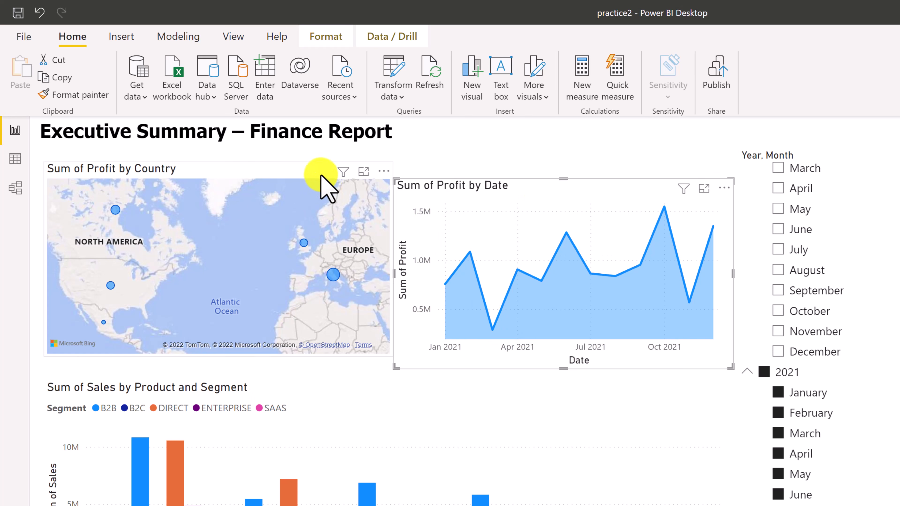
pyautogui.moveTo(320, 166); pyautogui.dragTo(320, 188)
pyautogui.moveTo(427, 201); pyautogui.dragTo(439, 184)
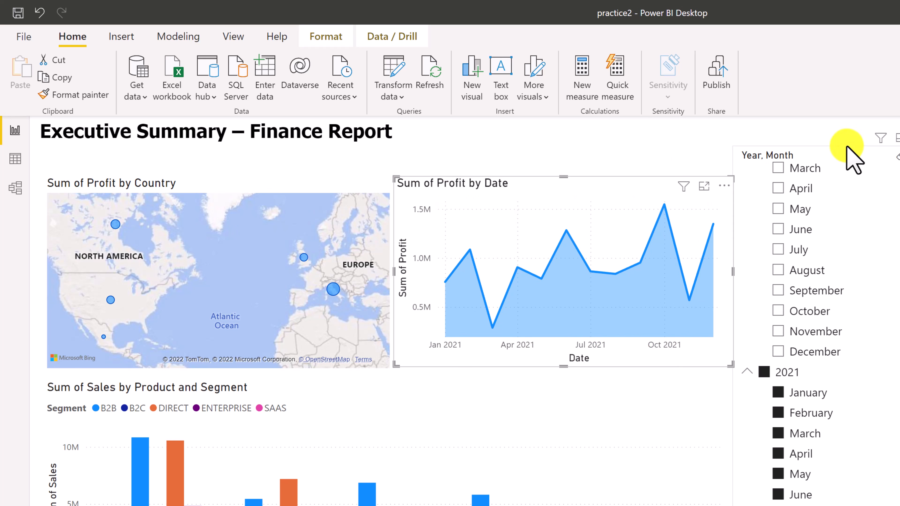
pyautogui.click(845, 157)
pyautogui.moveTo(829, 145); pyautogui.dragTo(831, 179)
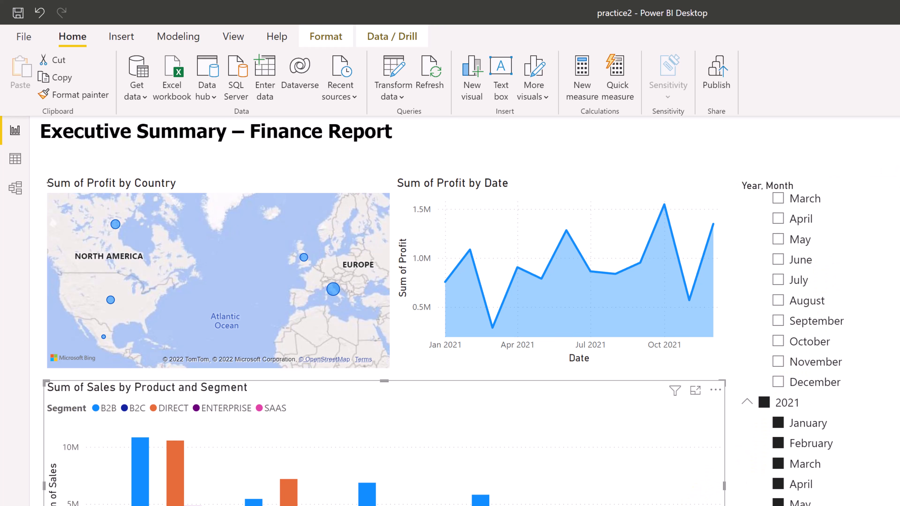
# Step: Widen the sales column chart to reach the profit area chart's outer edge, and extend the area chart slightly downward
pyautogui.click(722, 489)
pyautogui.moveTo(722, 489); pyautogui.dragTo(731, 491)
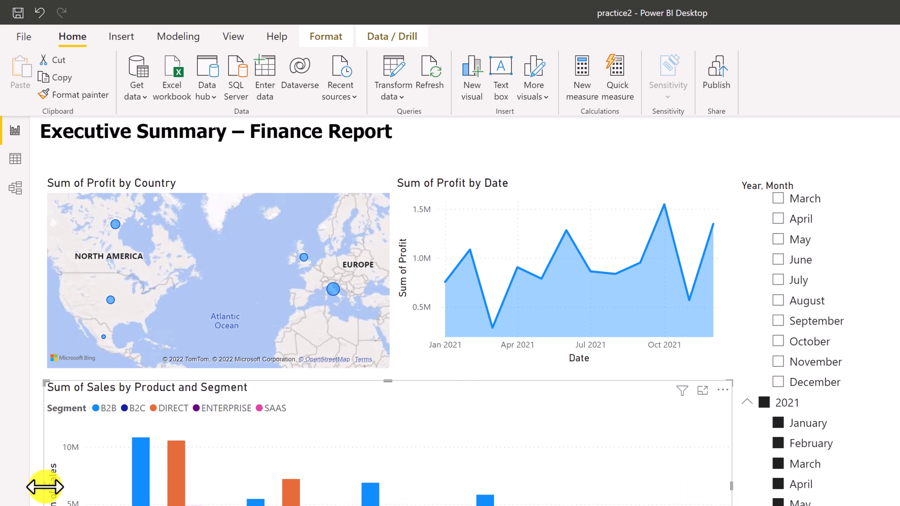
pyautogui.moveTo(45, 487); pyautogui.dragTo(49, 491)
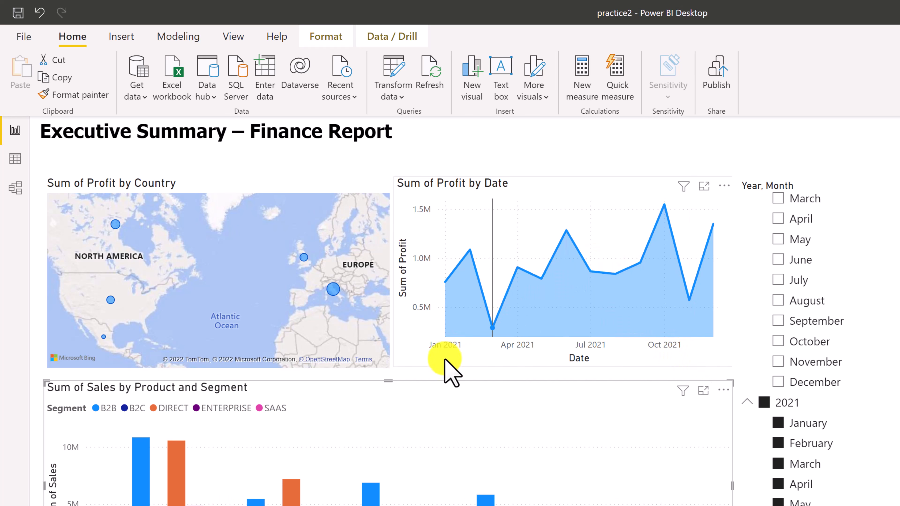
pyautogui.click(526, 365)
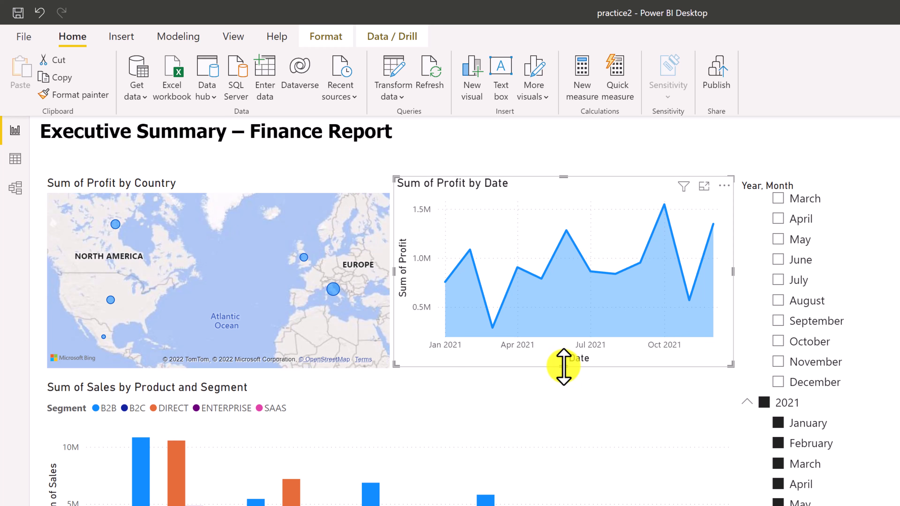
pyautogui.moveTo(563, 368); pyautogui.dragTo(563, 371)
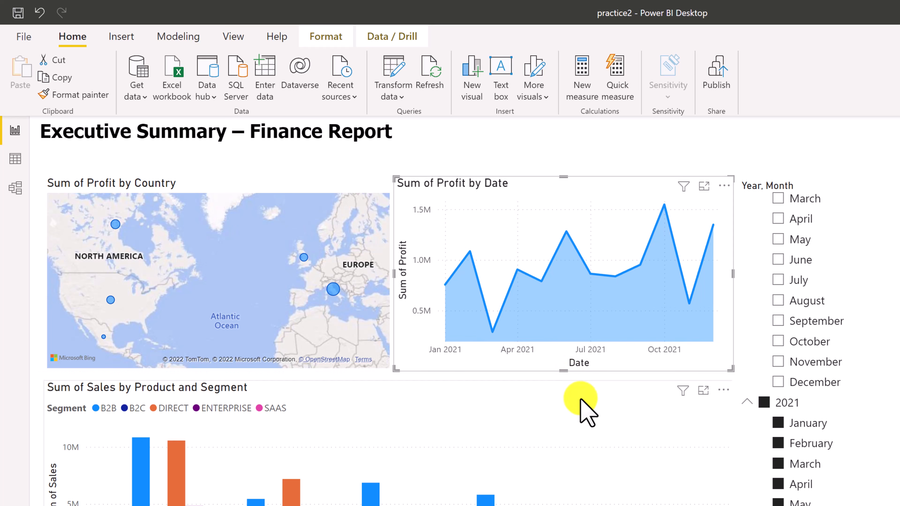
pyautogui.click(595, 137)
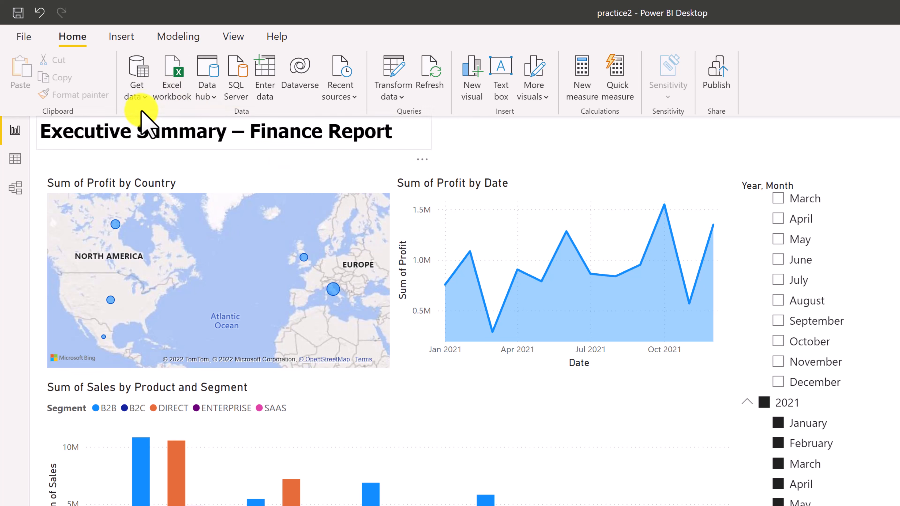
# Step: Insert a rectangle shape, flatten it into a banner over the report title and stretch it across the page width
pyautogui.click(123, 37)
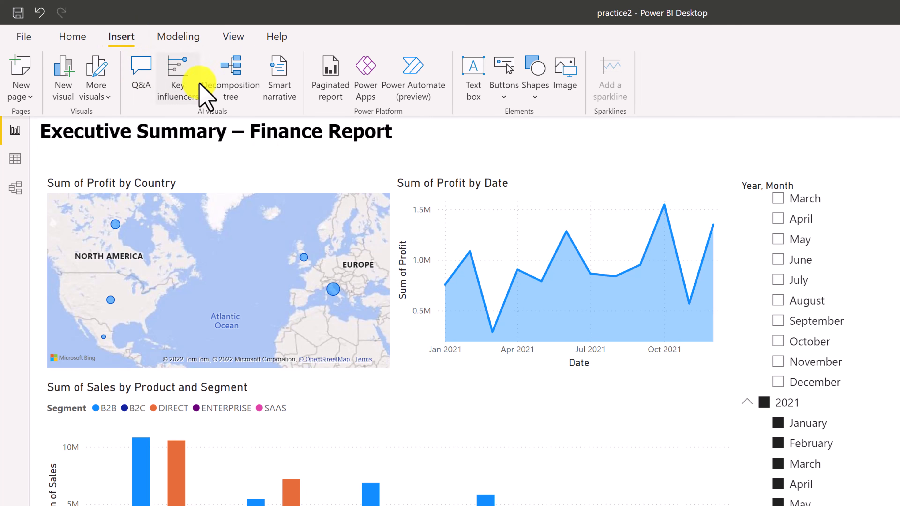
pyautogui.click(534, 96)
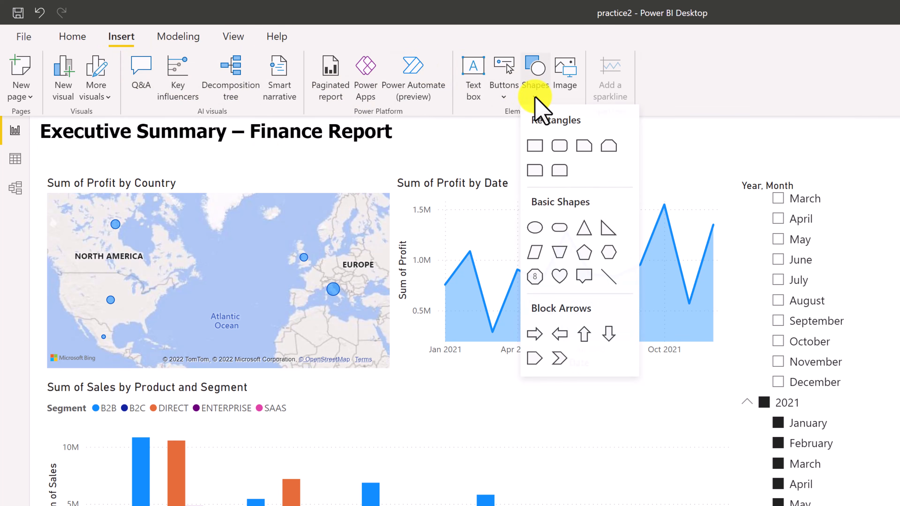
pyautogui.click(538, 149)
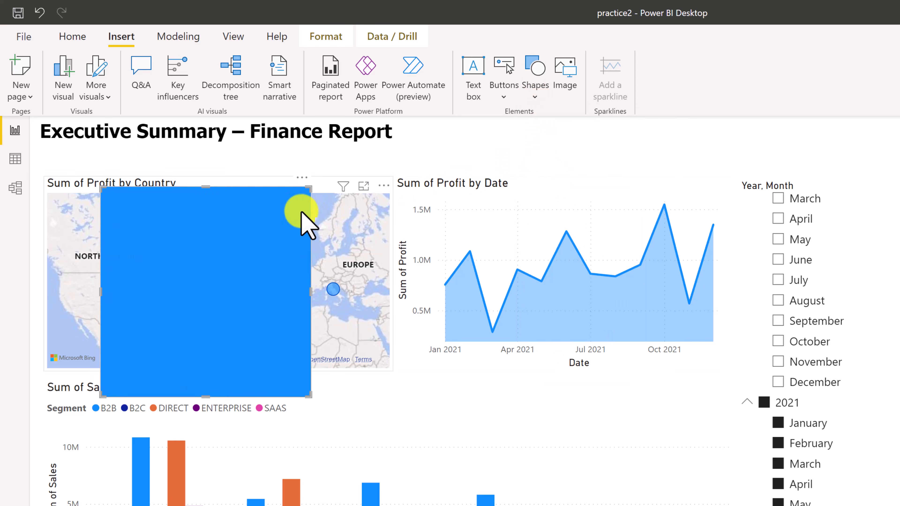
pyautogui.moveTo(201, 399); pyautogui.dragTo(132, 145)
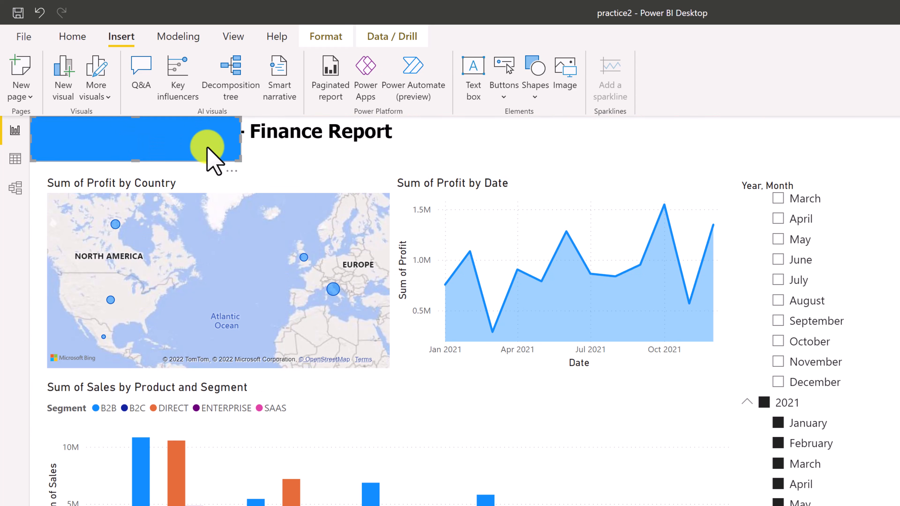
pyautogui.moveTo(239, 140); pyautogui.dragTo(898, 171)
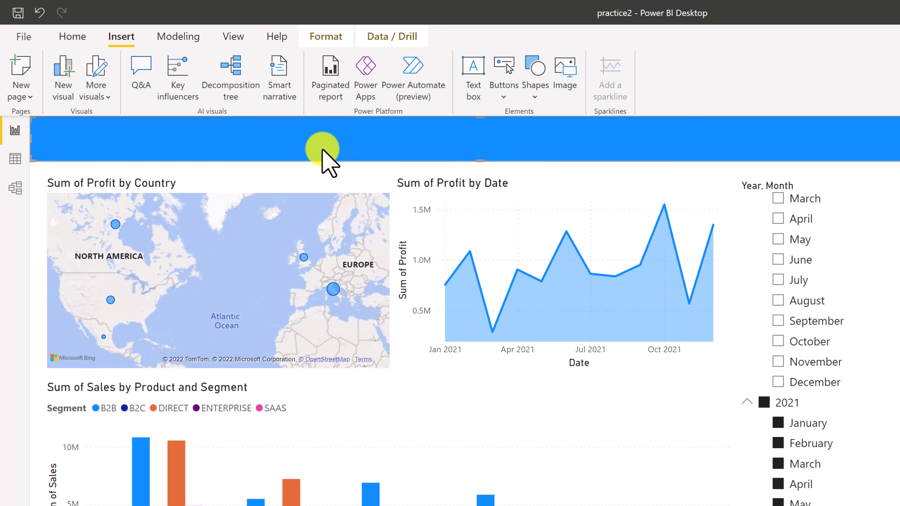
# Step: Send the blue banner rectangle to the back, behind the report title
pyautogui.click(238, 38)
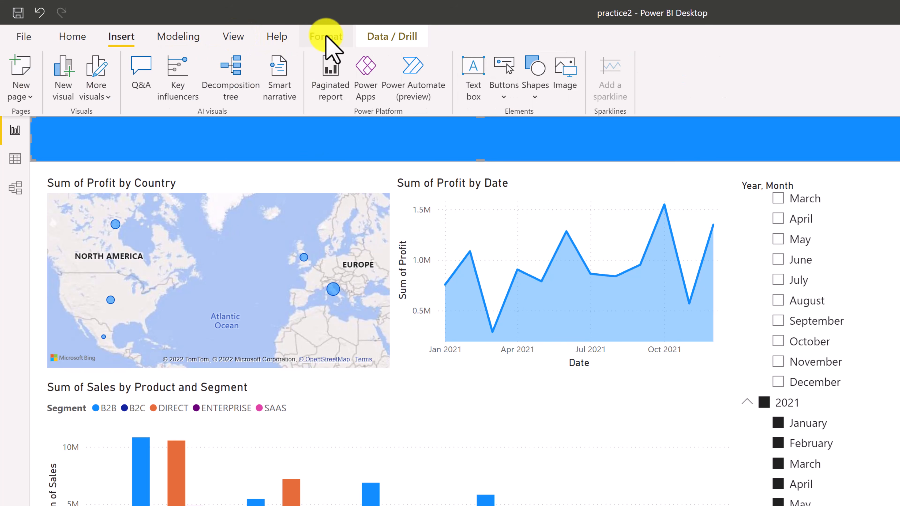
pyautogui.click(326, 37)
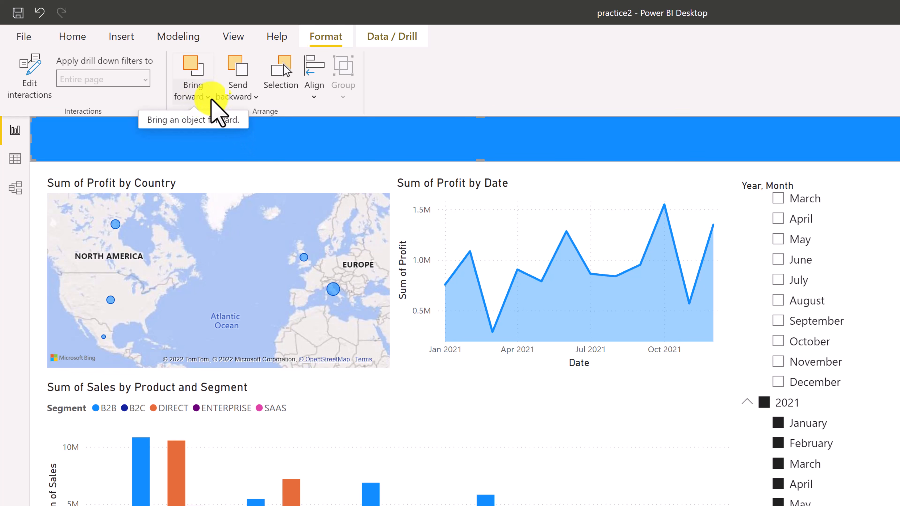
pyautogui.click(253, 96)
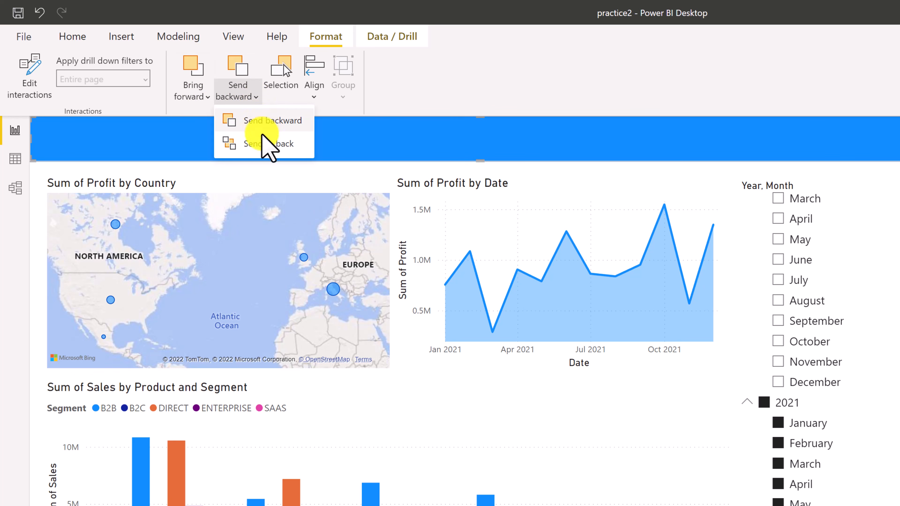
pyautogui.click(262, 144)
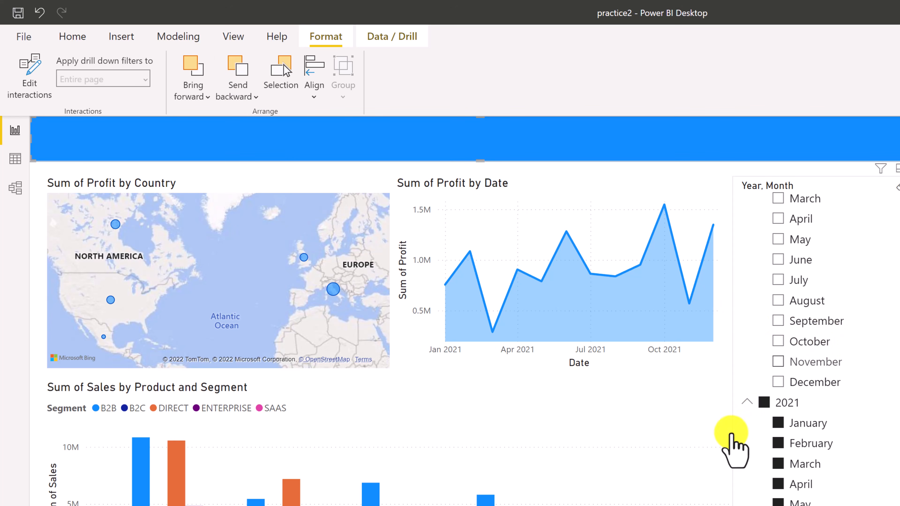
pyautogui.click(705, 503)
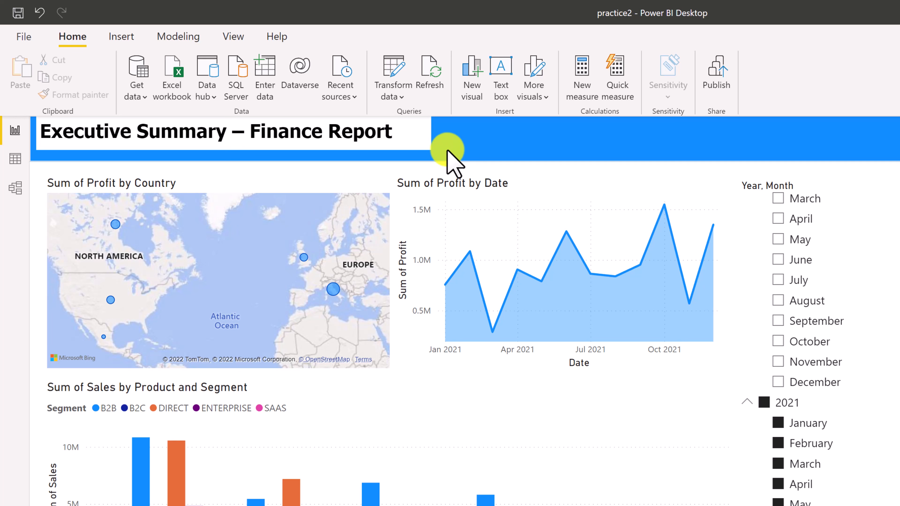
# Step: Make the title text box's background fully transparent so the banner shows through
pyautogui.click(429, 141)
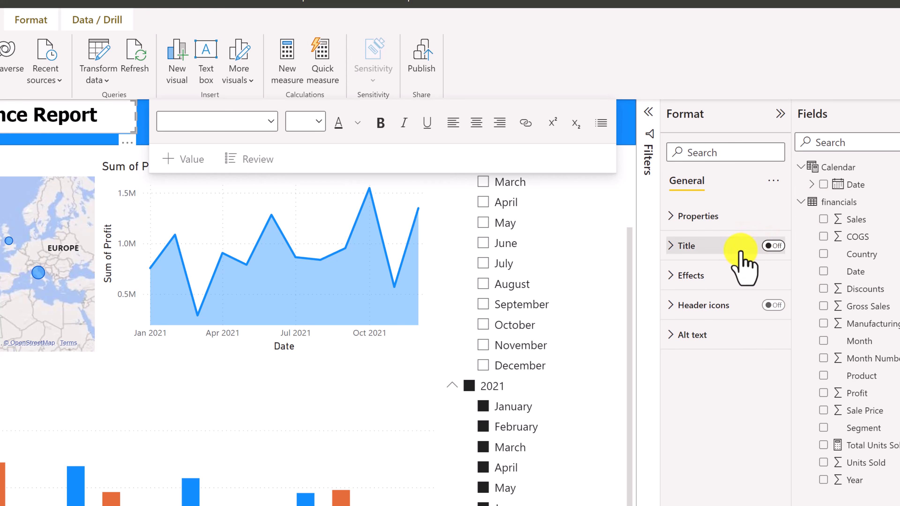
pyautogui.click(677, 280)
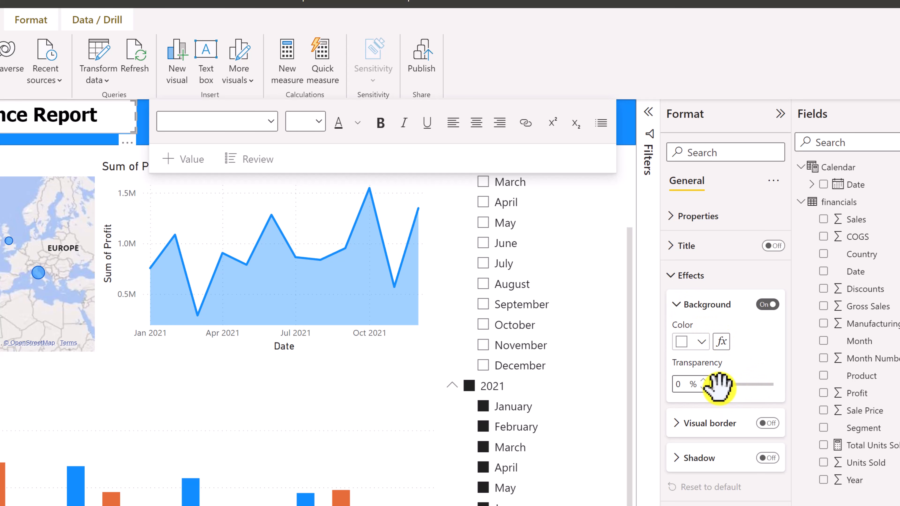
pyautogui.moveTo(718, 387); pyautogui.dragTo(786, 398)
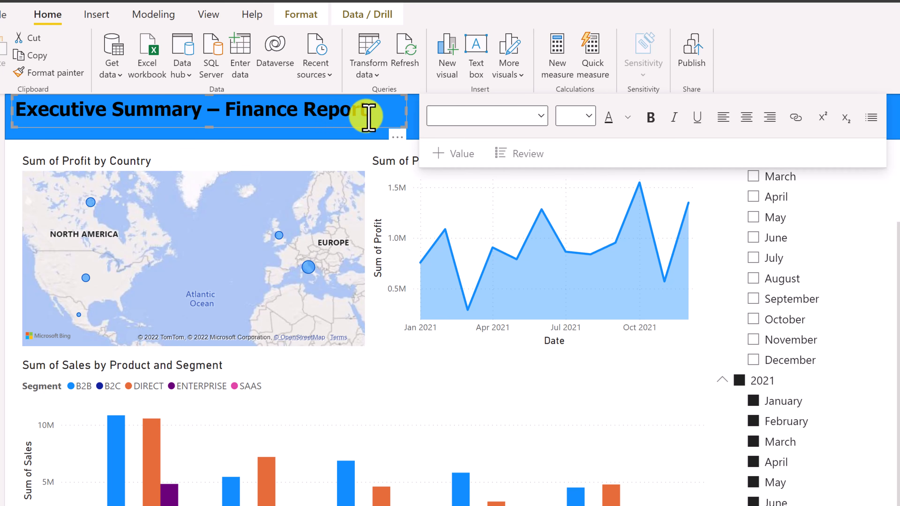
# Step: Change the font colour of the title "Executive Summary – Finance Report" to white
pyautogui.moveTo(372, 114); pyautogui.dragTo(10, 110)
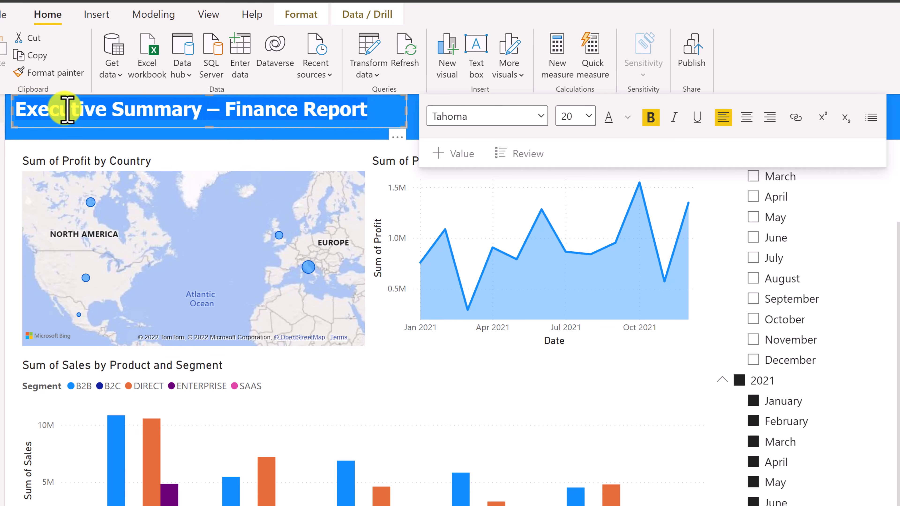
pyautogui.click(628, 118)
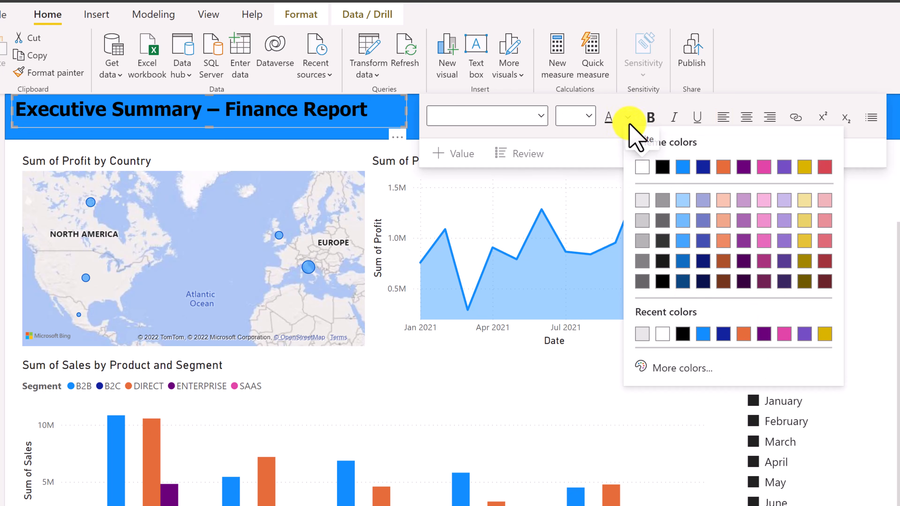
pyautogui.click(642, 167)
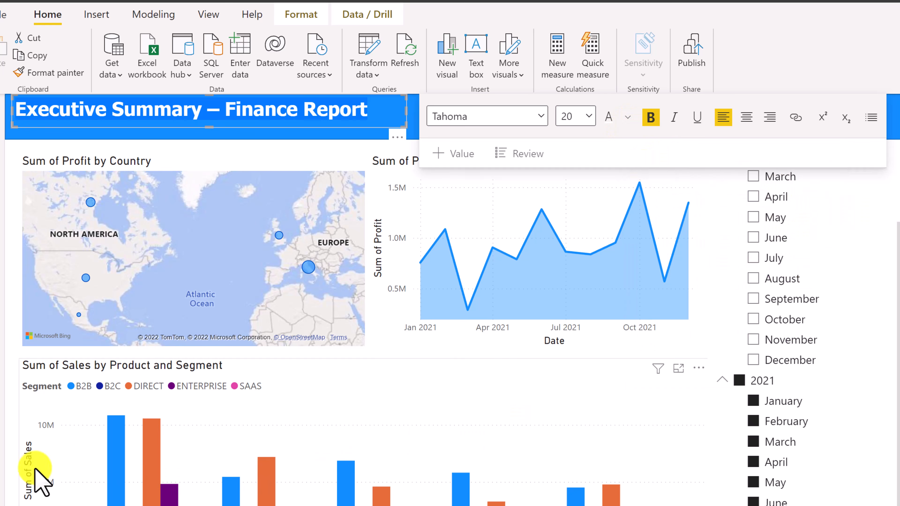
pyautogui.click(14, 467)
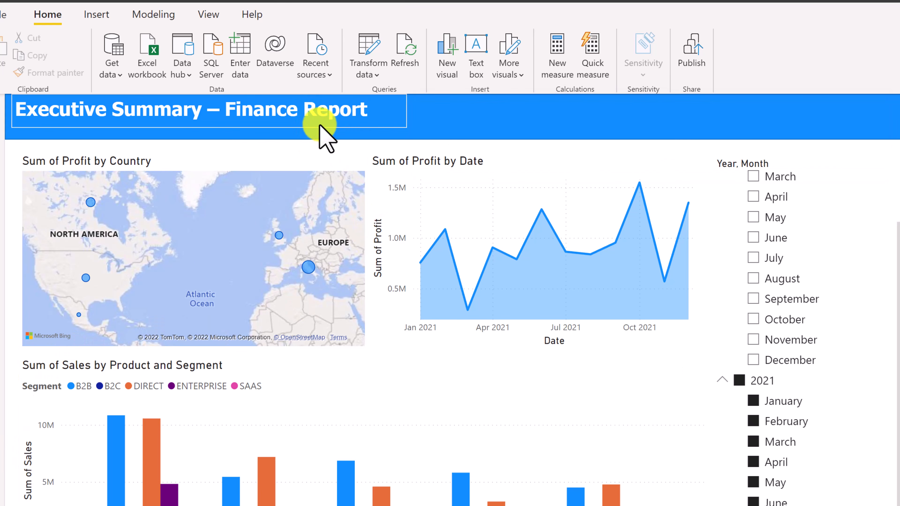
# Step: Set the whole report title's font size to 28
pyautogui.click(322, 114)
pyautogui.moveTo(378, 111); pyautogui.dragTo(13, 110)
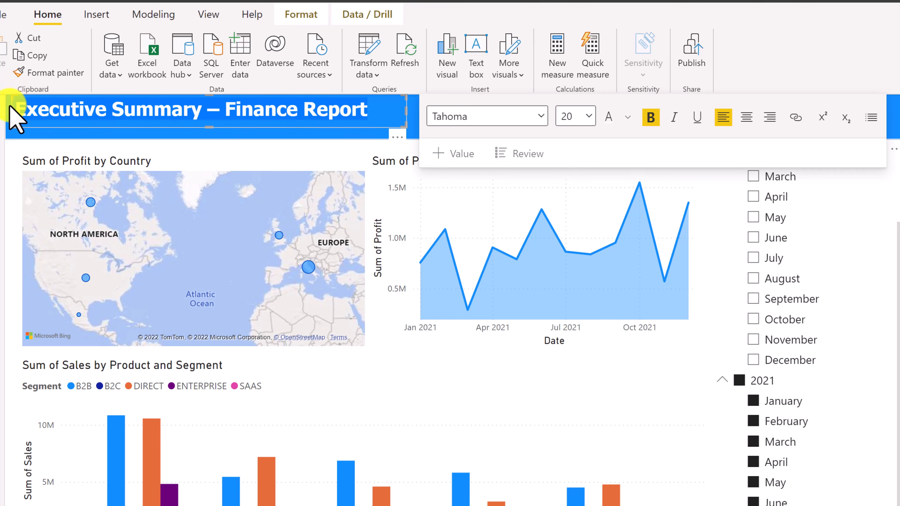
pyautogui.click(589, 116)
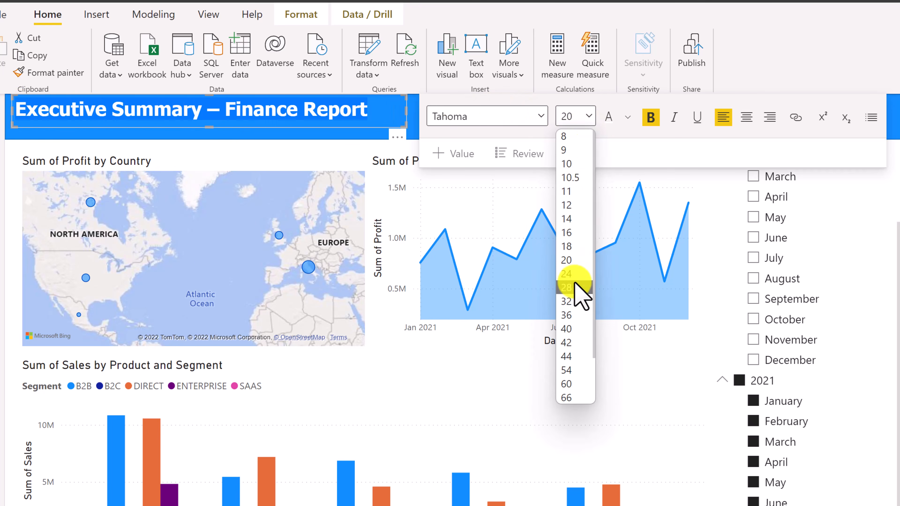
pyautogui.click(581, 294)
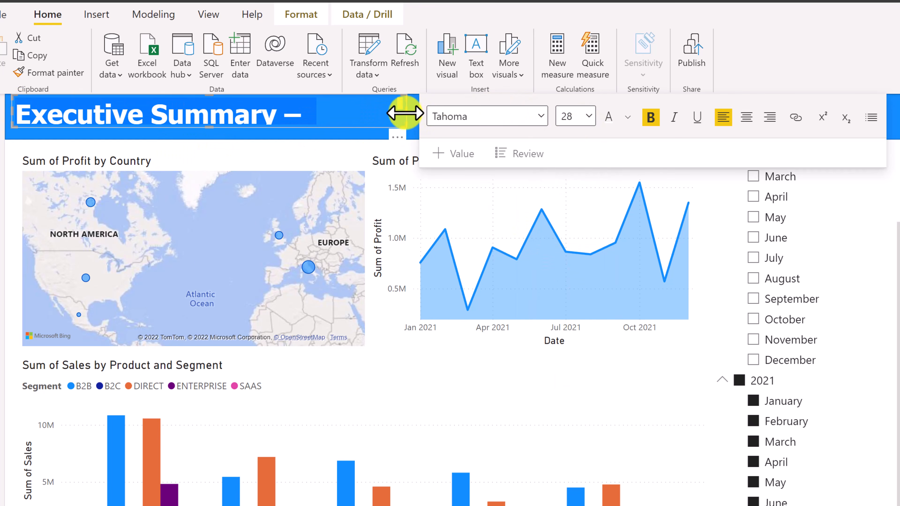
# Step: Widen the report title's text box so that the word "Finance" also fits on the first line
pyautogui.moveTo(403, 112); pyautogui.dragTo(477, 119)
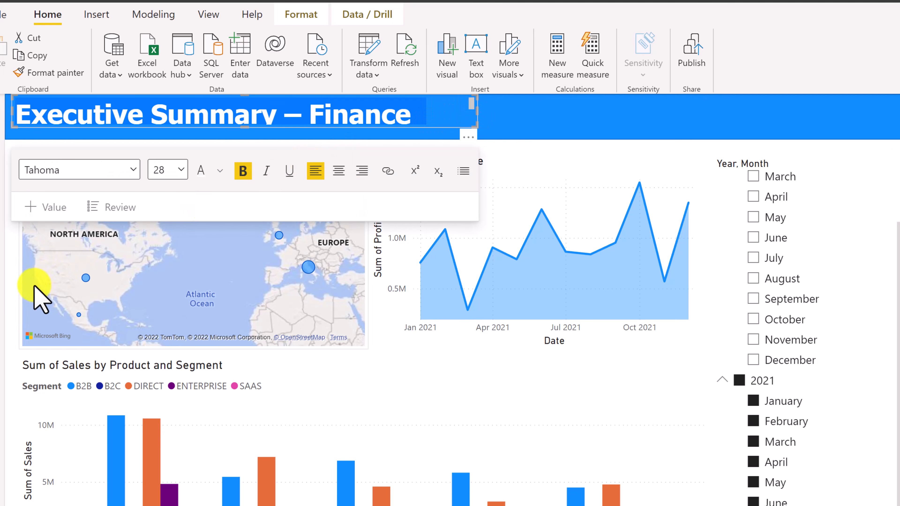
pyautogui.click(10, 336)
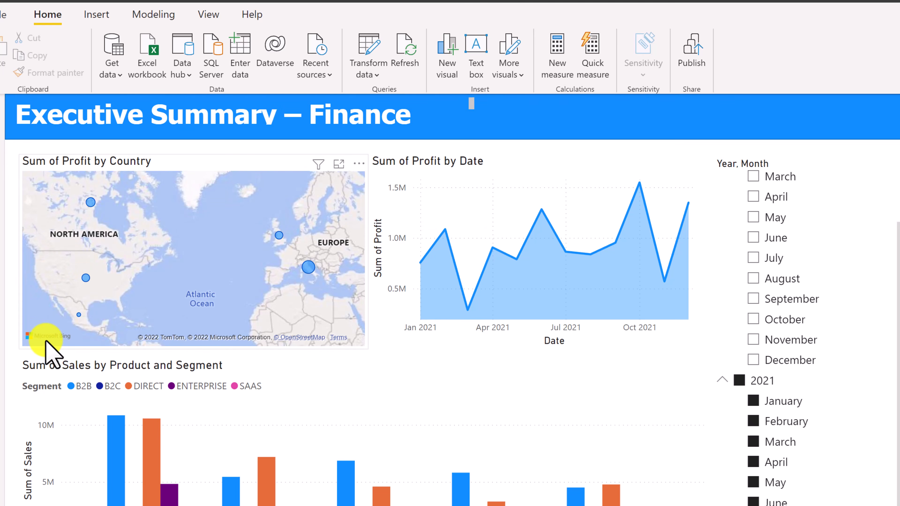
# Step: Change the title of the map visual to "Profit by Country"
pyautogui.click(46, 339)
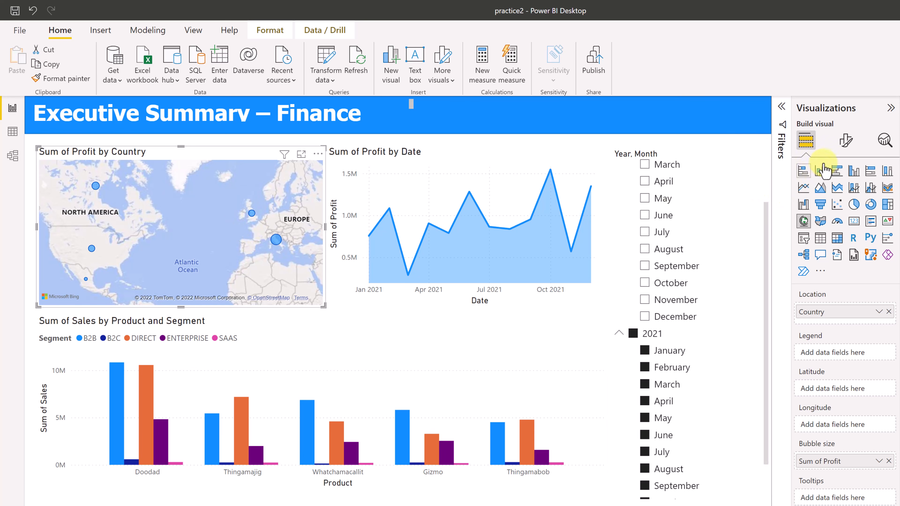
pyautogui.click(846, 142)
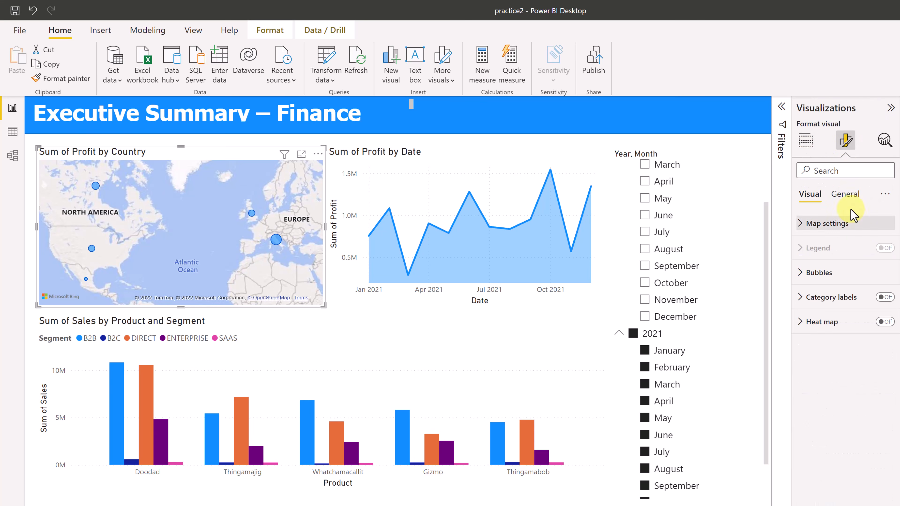
pyautogui.click(850, 200)
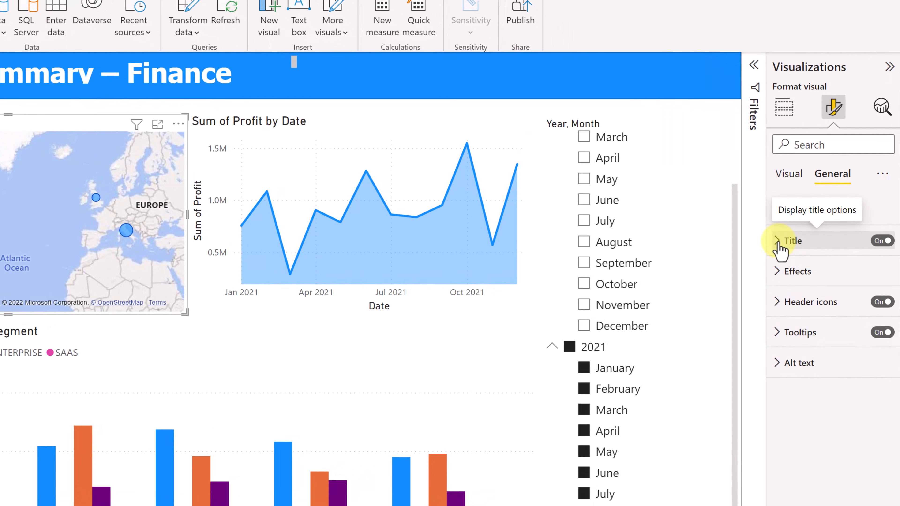
pyautogui.click(776, 242)
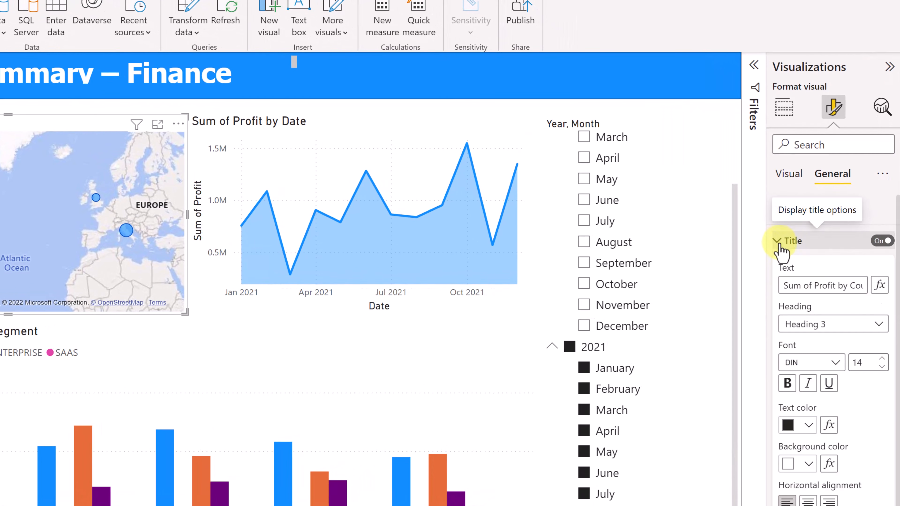
pyautogui.moveTo(814, 288); pyautogui.dragTo(787, 288)
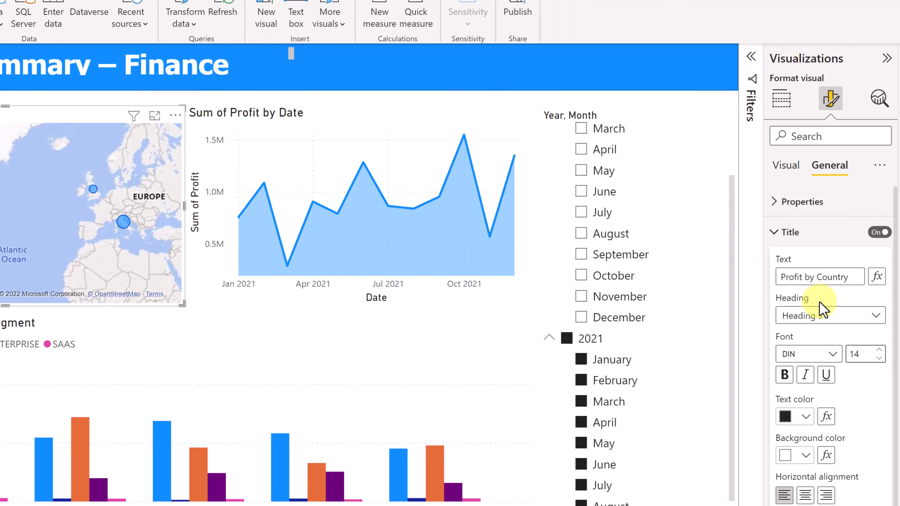
# Step: Format the map visual's title in bold Tahoma, size 16, matching the font of the report title
pyautogui.click(833, 354)
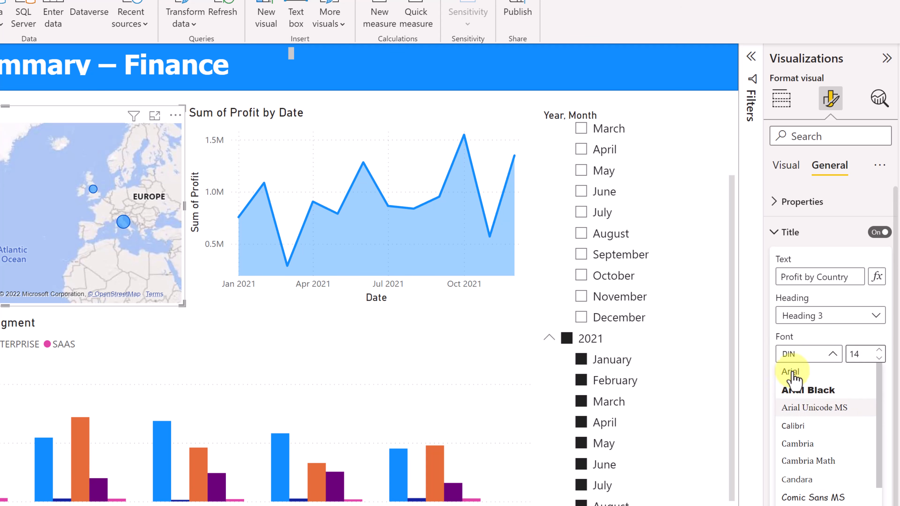
pyautogui.click(34, 64)
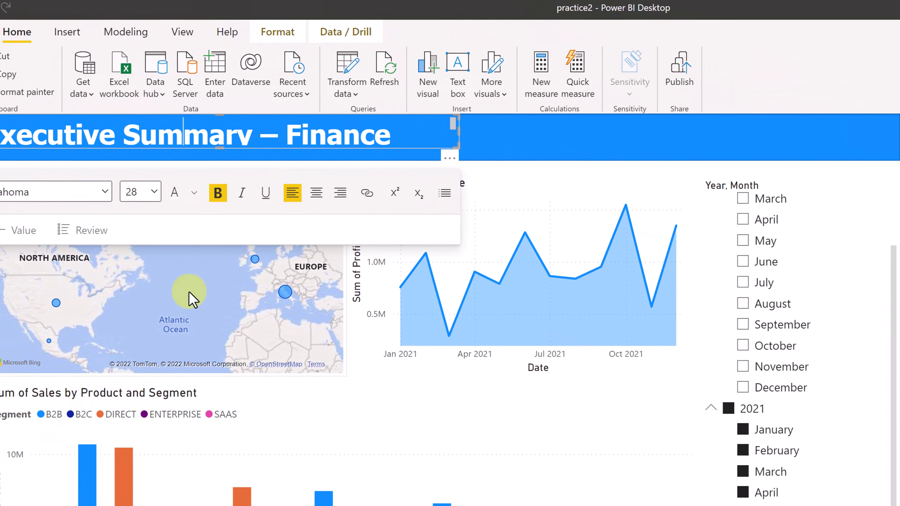
pyautogui.click(222, 304)
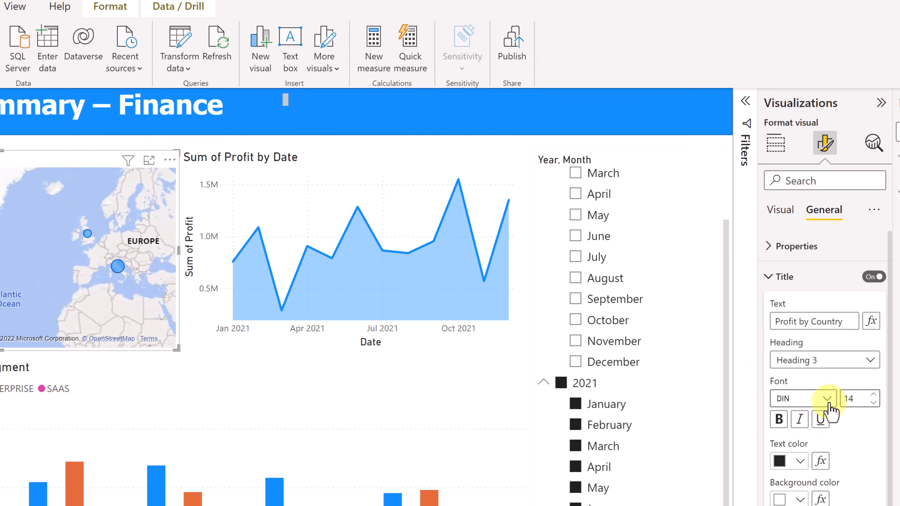
pyautogui.click(827, 404)
pyautogui.scroll(-6, 814, 472)
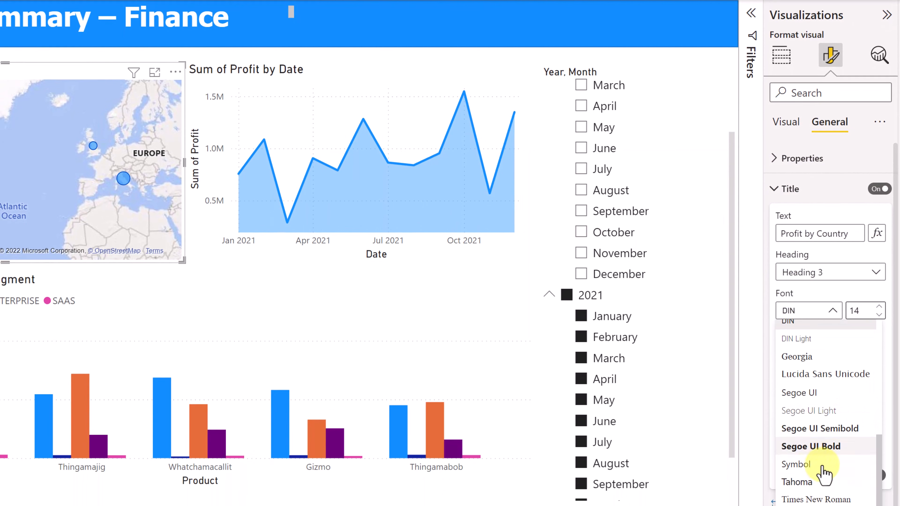
pyautogui.click(821, 483)
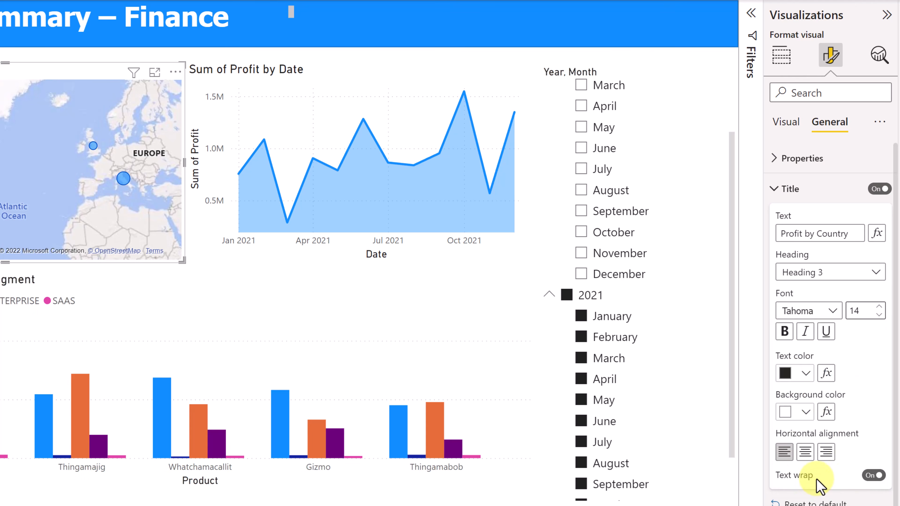
pyautogui.click(879, 308)
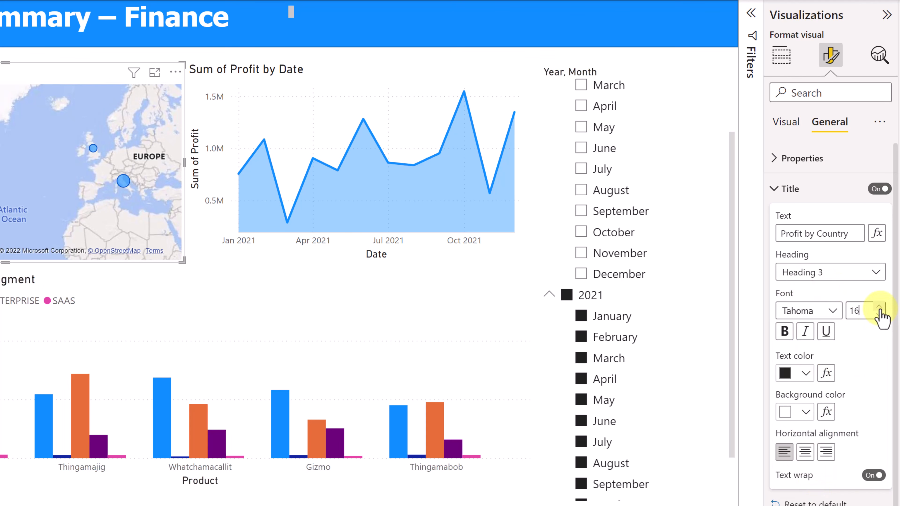
pyautogui.click(786, 331)
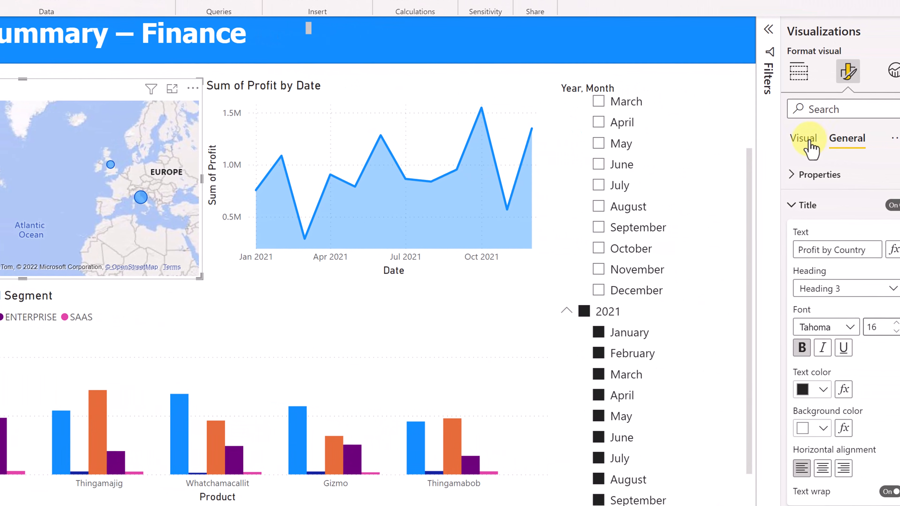
# Step: Set the map style of the Profit by Country visual to Grayscale
pyautogui.click(800, 142)
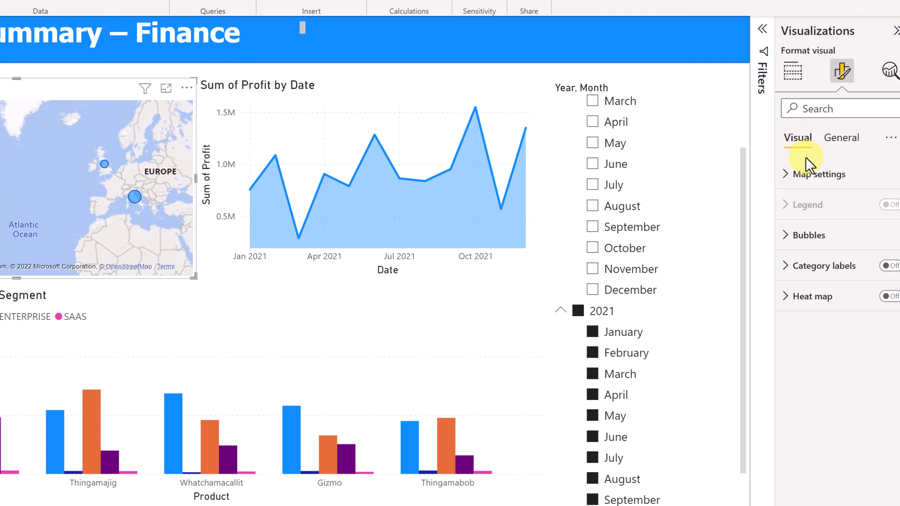
pyautogui.click(787, 176)
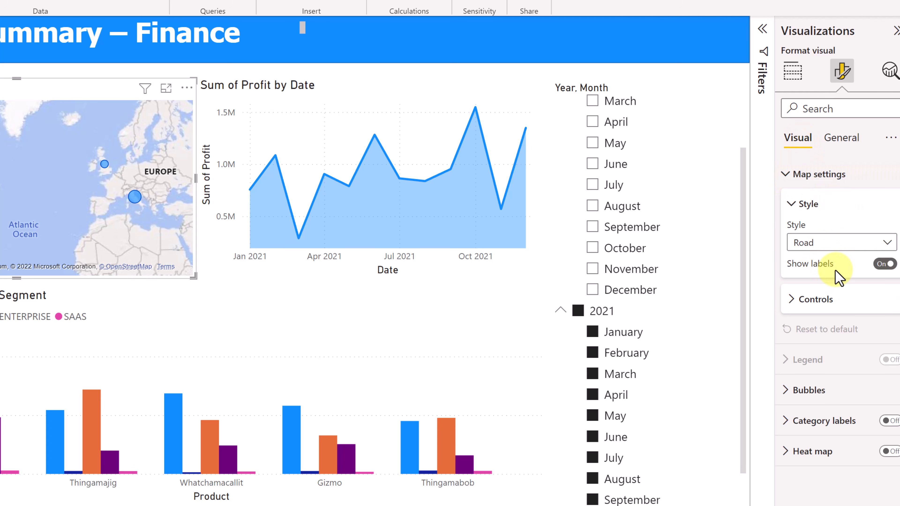
pyautogui.click(887, 244)
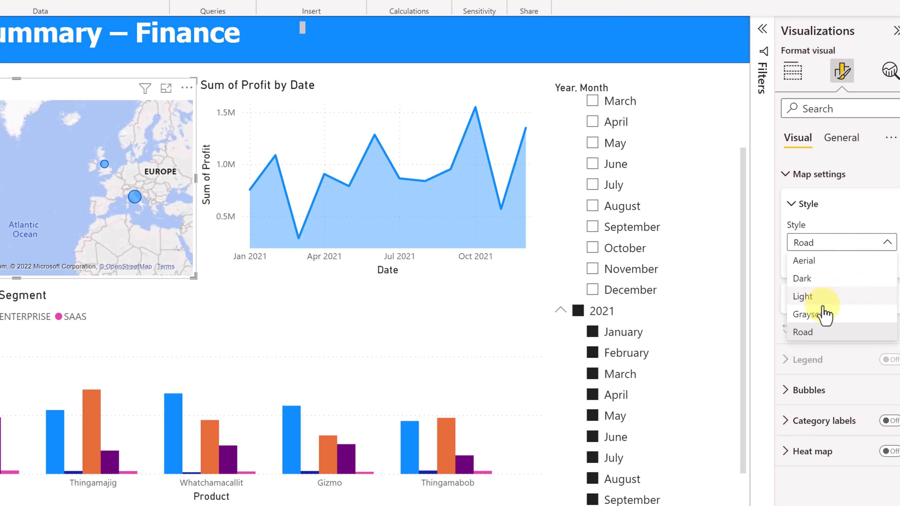
pyautogui.press('Escape')
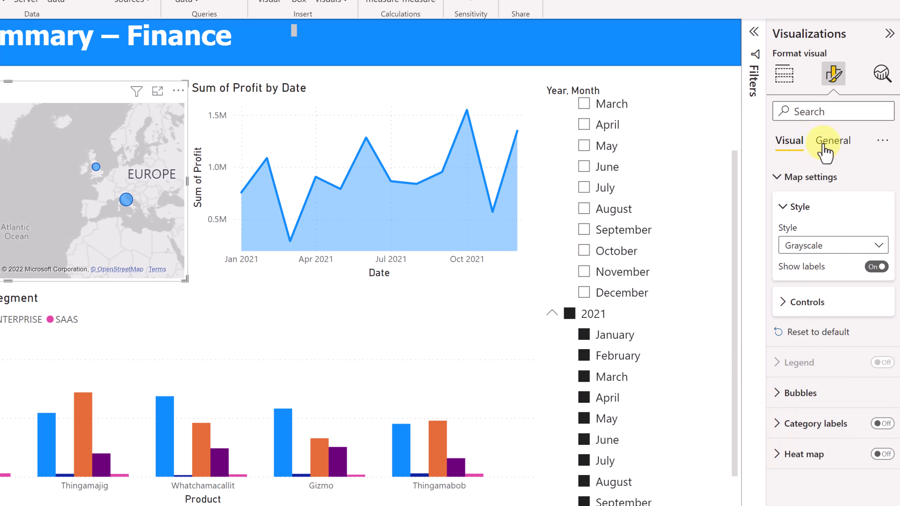
# Step: Try centring the Profit by Country title above the map and return it to left alignment
pyautogui.click(831, 143)
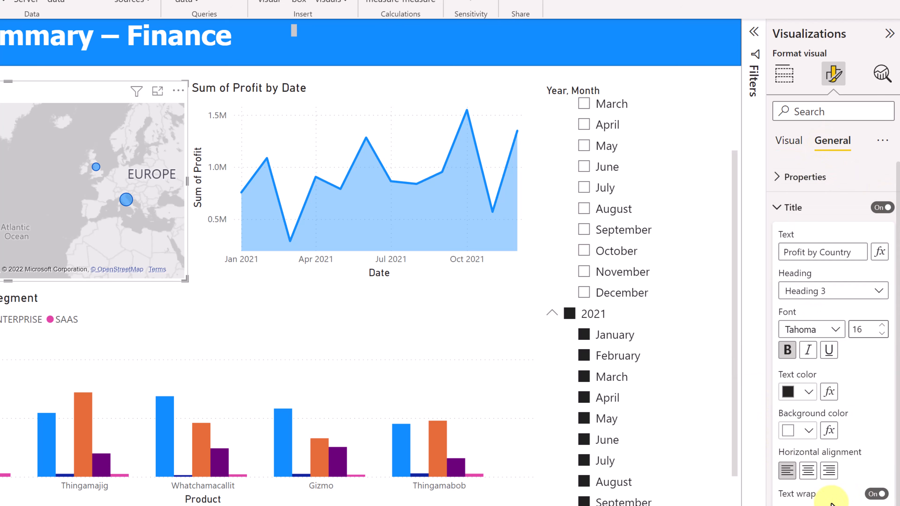
pyautogui.scroll(-1, 830, 500)
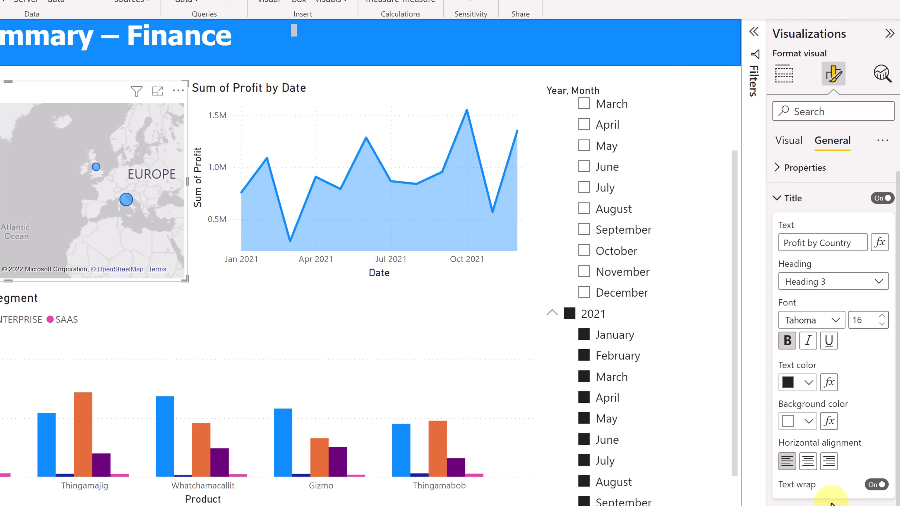
pyautogui.click(807, 461)
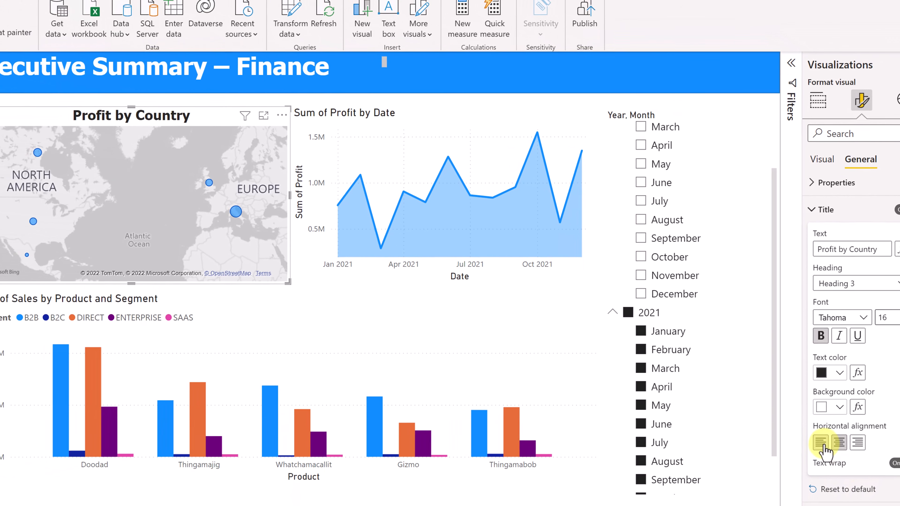
pyautogui.click(821, 443)
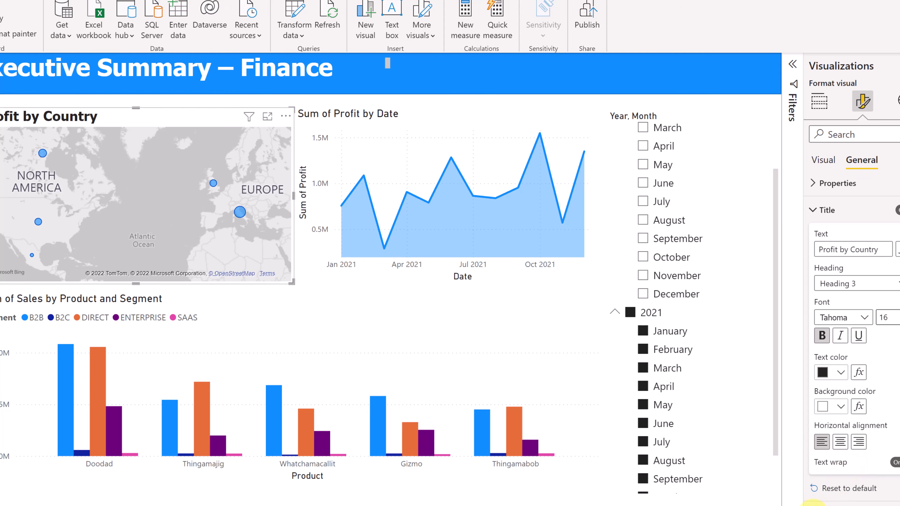
# Step: Turn on the shadow effect for the Profit by Country map visual
pyautogui.scroll(-5, 831, 501)
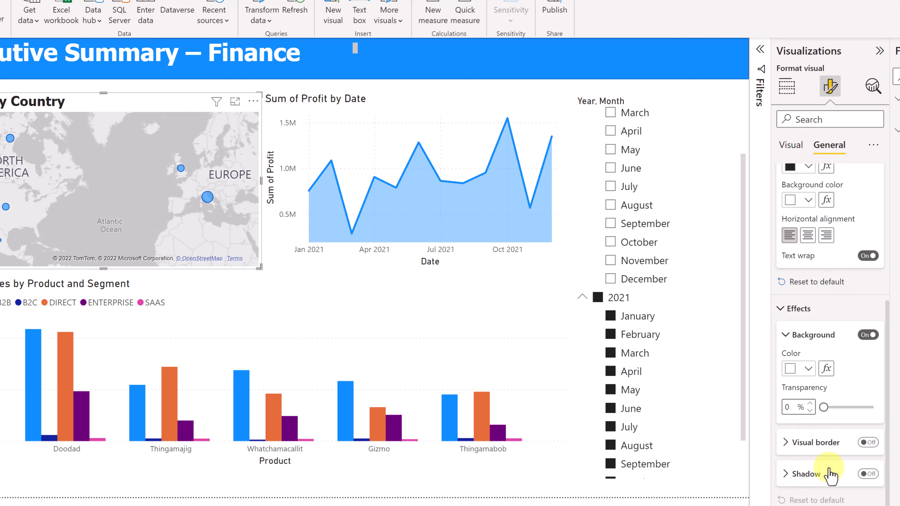
pyautogui.click(867, 474)
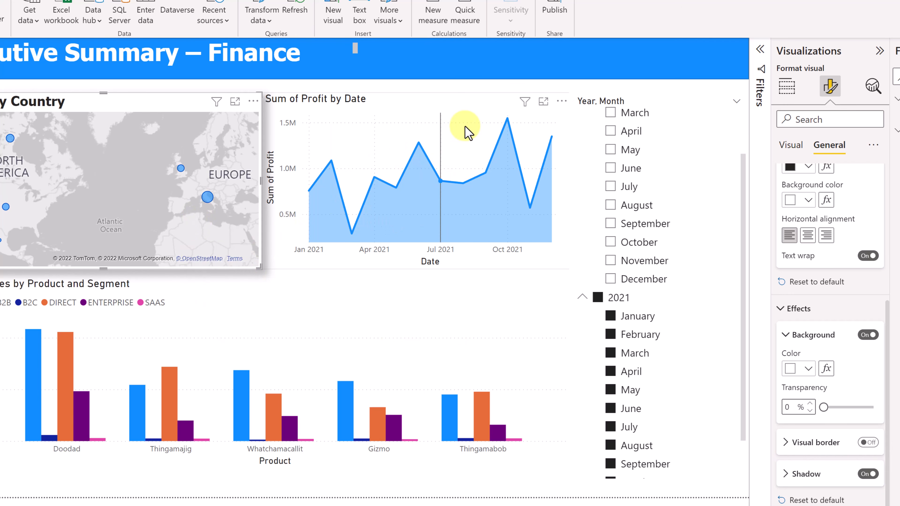
# Step: Change the title of the area chart beside the map to "Profit by Date"
pyautogui.click(437, 220)
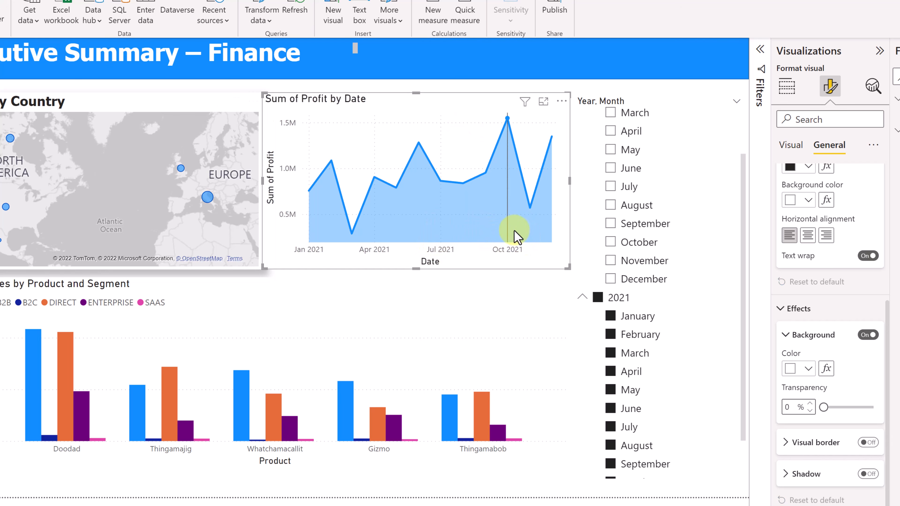
pyautogui.scroll(5, 839, 227)
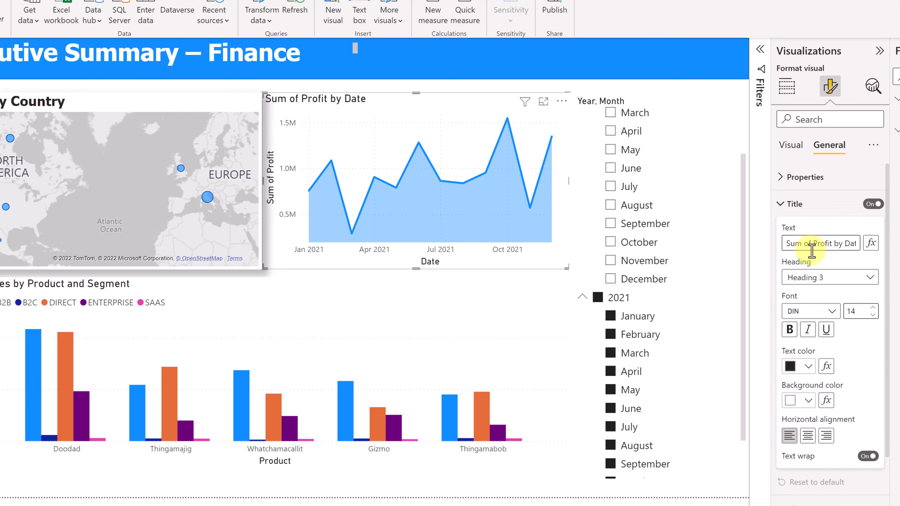
pyautogui.moveTo(815, 246); pyautogui.dragTo(764, 243)
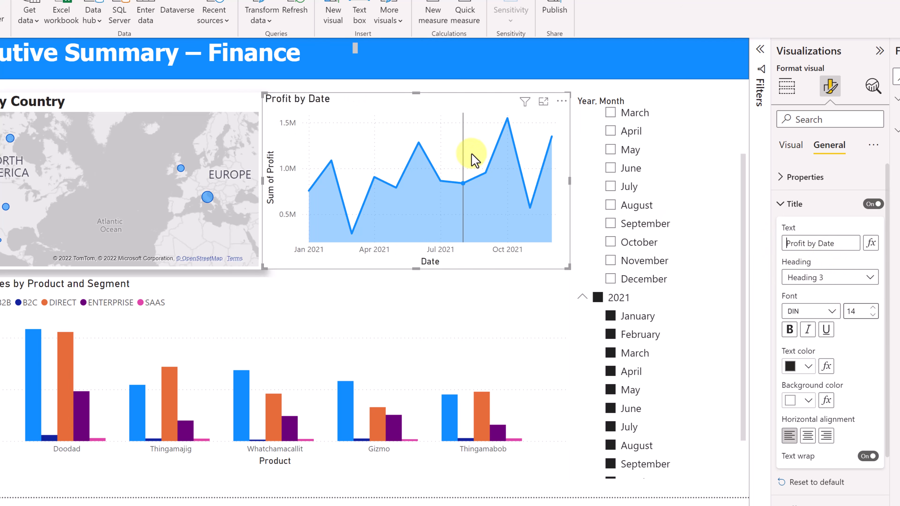
# Step: Format the Profit by Date chart's title in bold Tahoma, size 16
pyautogui.click(832, 311)
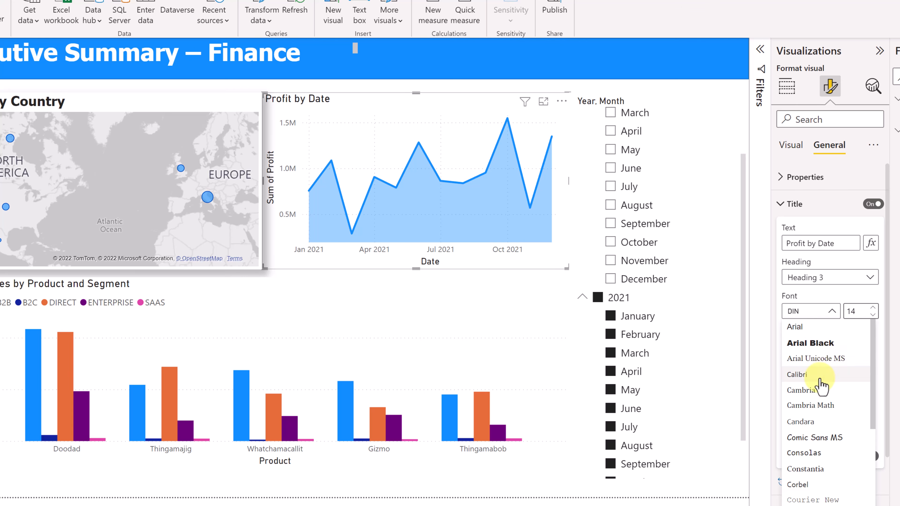
pyautogui.scroll(-5, 824, 426)
pyautogui.click(820, 460)
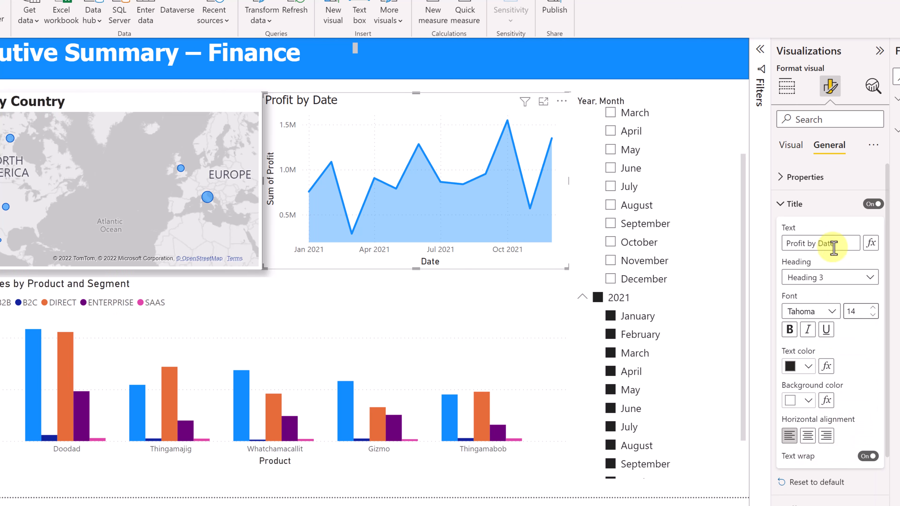
pyautogui.click(873, 307)
pyautogui.click(874, 308)
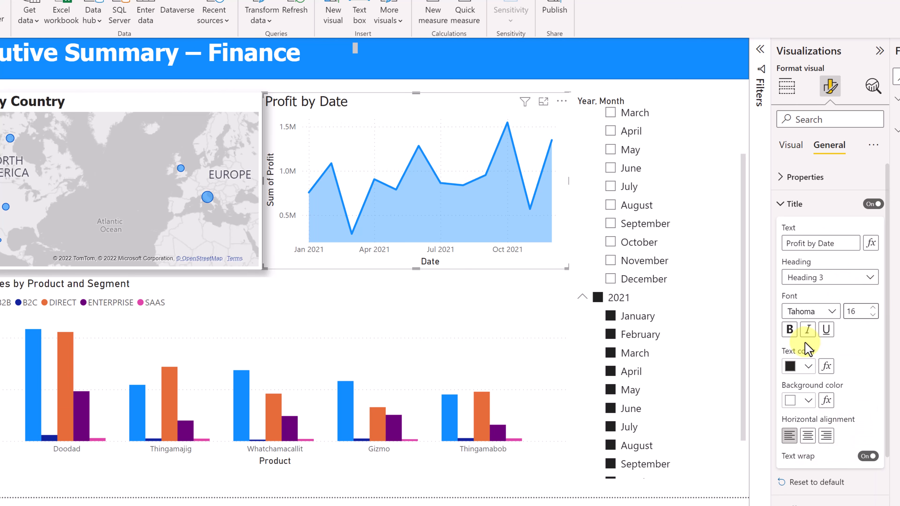
pyautogui.click(790, 335)
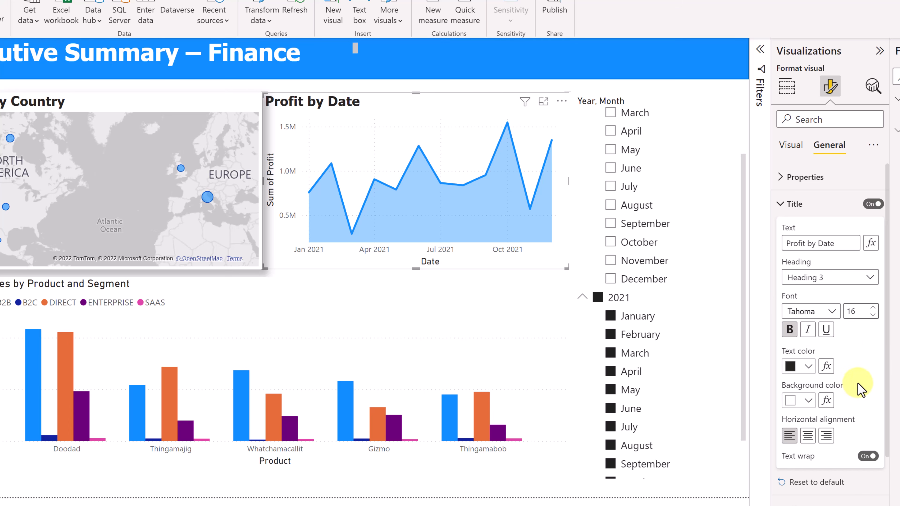
# Step: Turn on the shadow for the Profit by Date chart and narrow the chart and the map to leave a gap between them
pyautogui.scroll(-5, 817, 449)
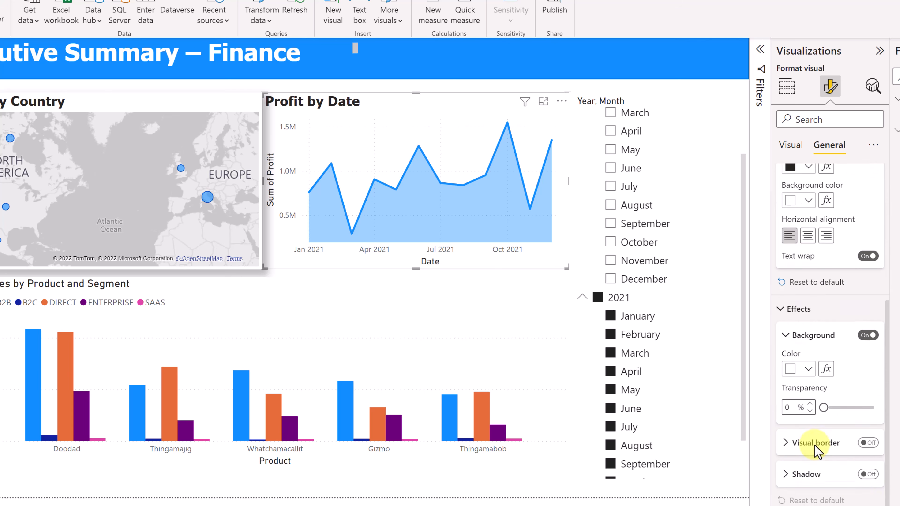
pyautogui.click(867, 473)
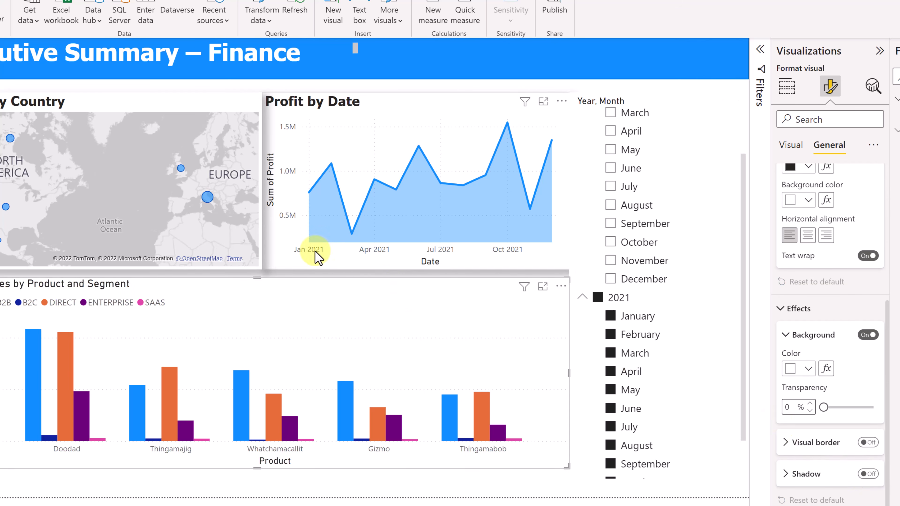
pyautogui.moveTo(271, 268); pyautogui.dragTo(251, 264)
pyautogui.moveTo(383, 103); pyautogui.dragTo(383, 101)
pyautogui.click(315, 312)
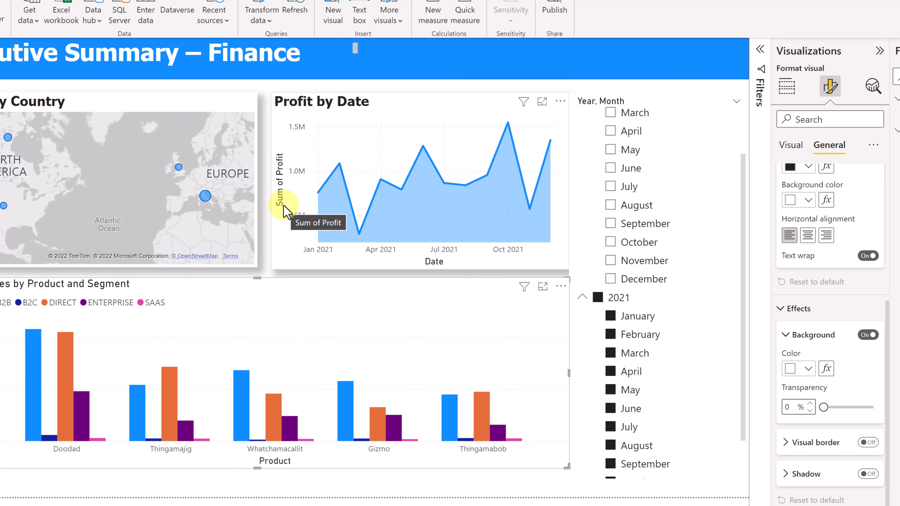
pyautogui.click(461, 238)
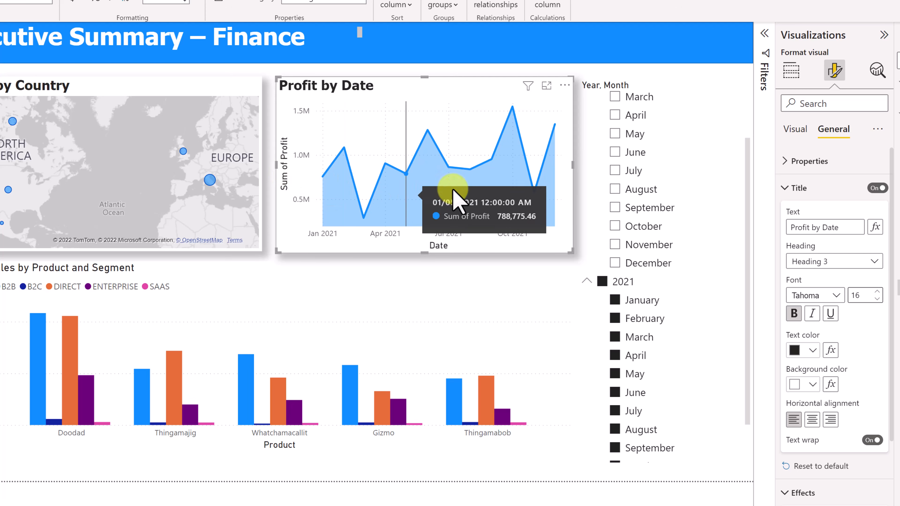
# Step: Rename the Sum of Profit y-axis field of the Profit by Date chart to "Profit"
pyautogui.click(791, 71)
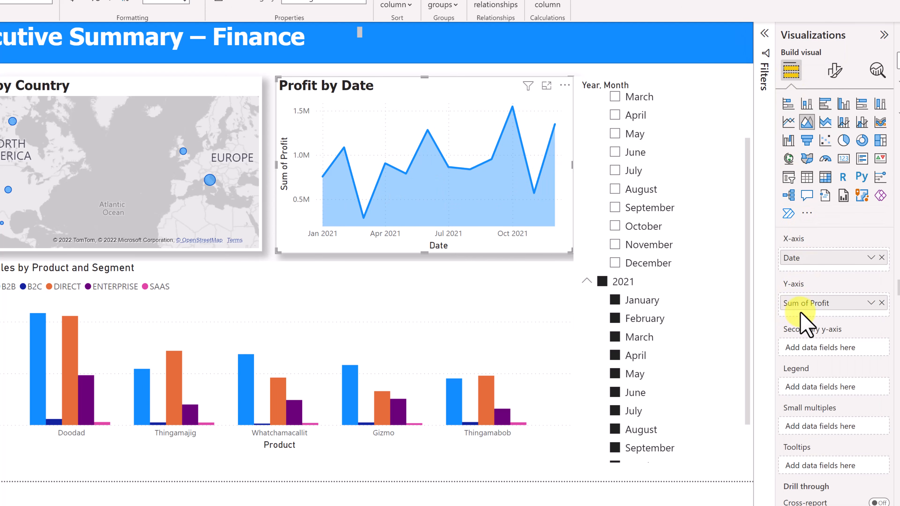
pyautogui.doubleClick(811, 303)
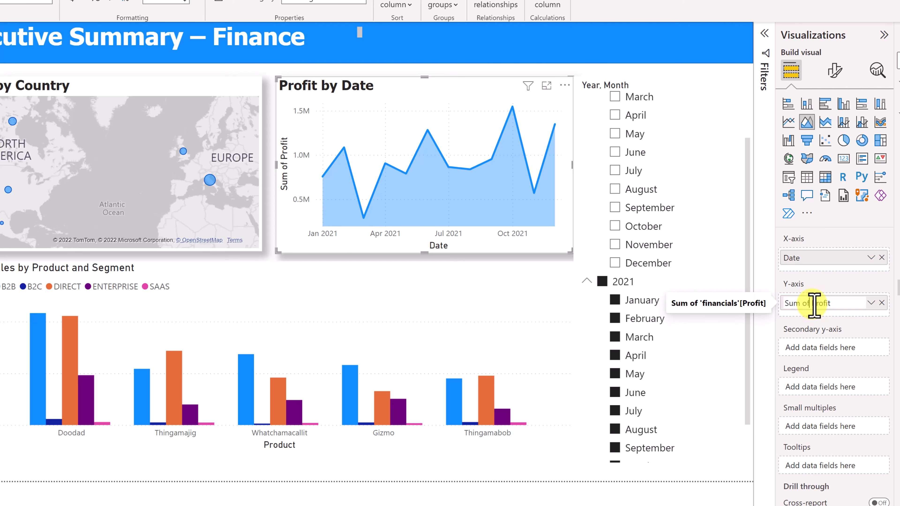
pyautogui.moveTo(813, 303); pyautogui.dragTo(790, 304)
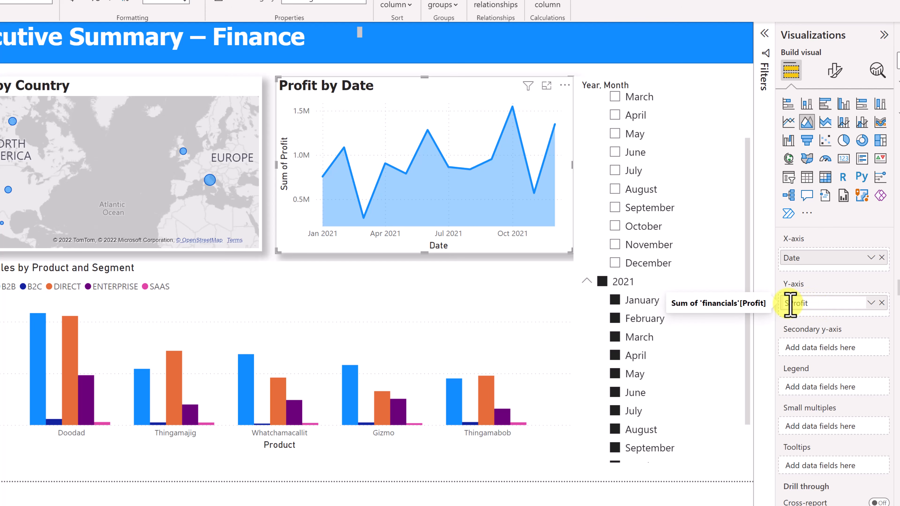
pyautogui.press('Return')
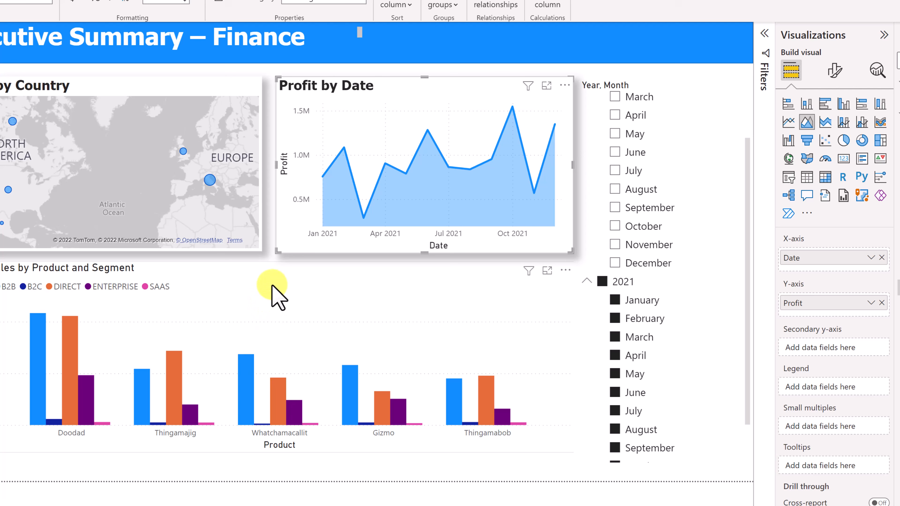
# Step: Change the title of the column chart below the map to "Sales by Product and Segment"
pyautogui.click(276, 293)
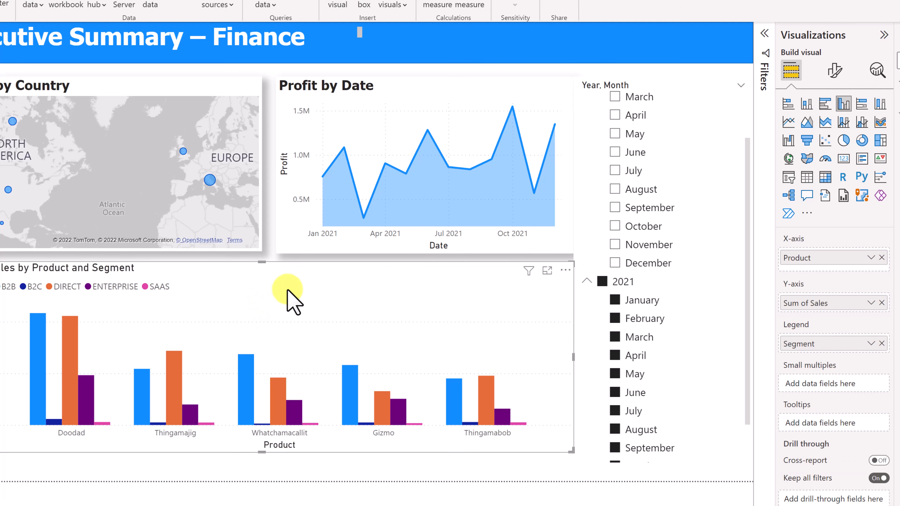
pyautogui.click(835, 71)
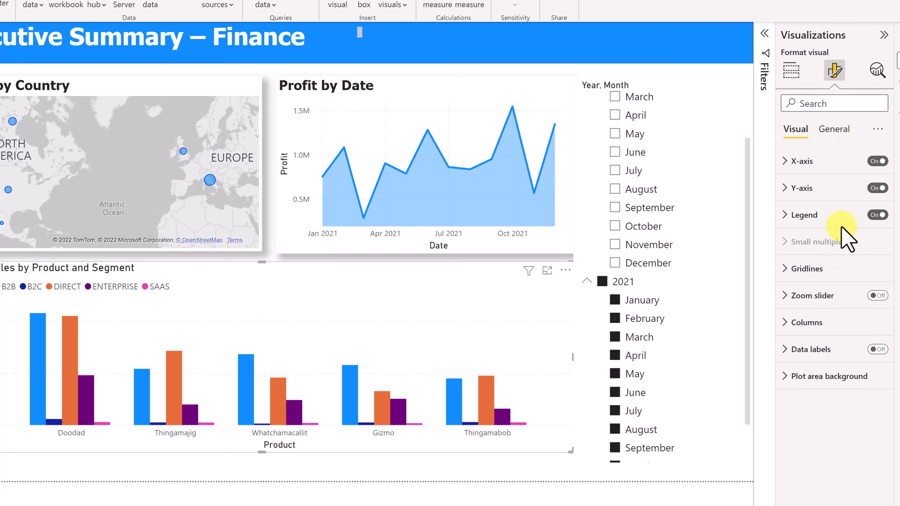
pyautogui.click(836, 130)
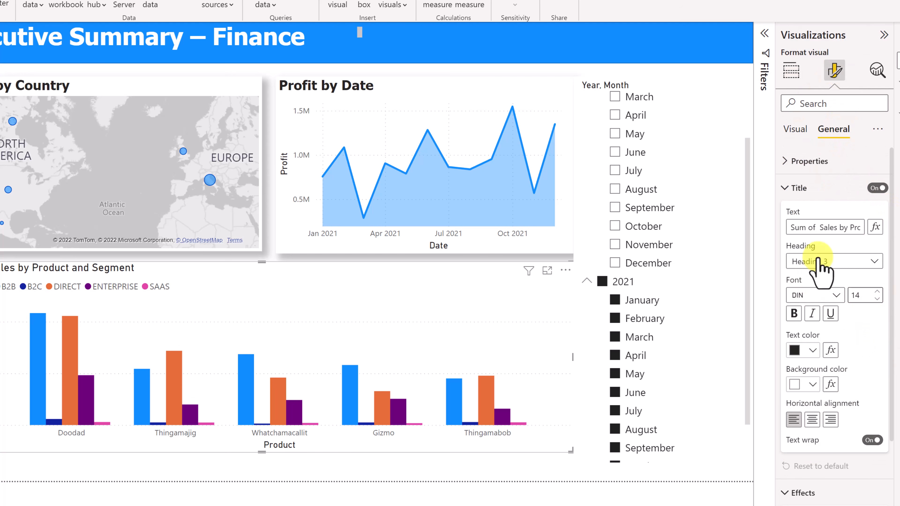
pyautogui.moveTo(821, 228); pyautogui.dragTo(775, 238)
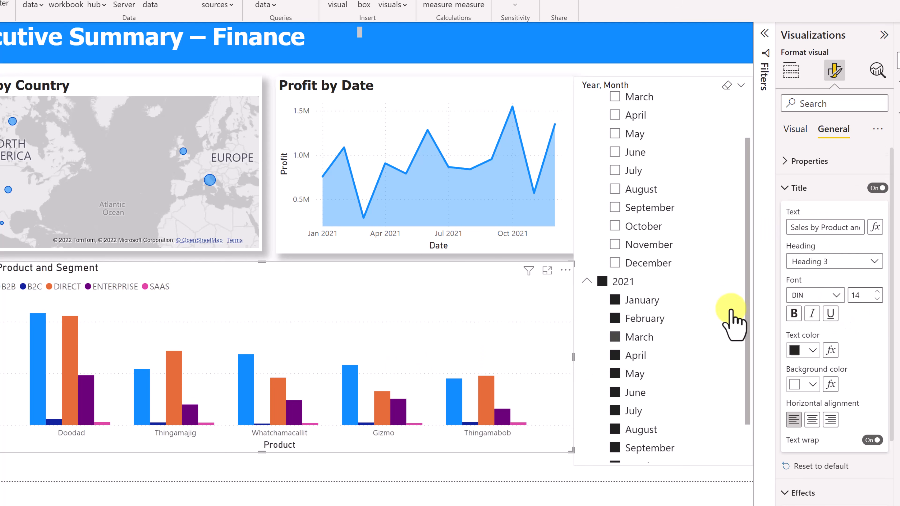
# Step: Format the Sales by Product and Segment chart's title in bold Tahoma, size 16
pyautogui.click(816, 296)
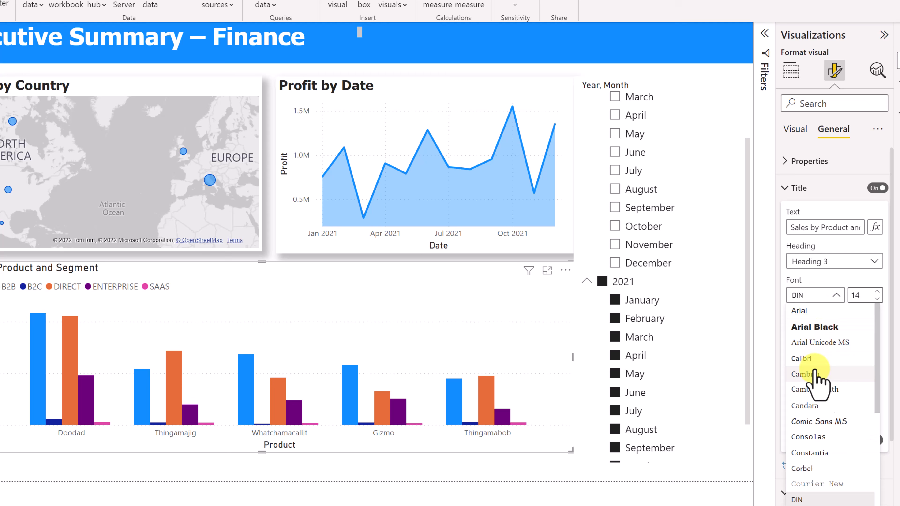
pyautogui.scroll(-5, 818, 461)
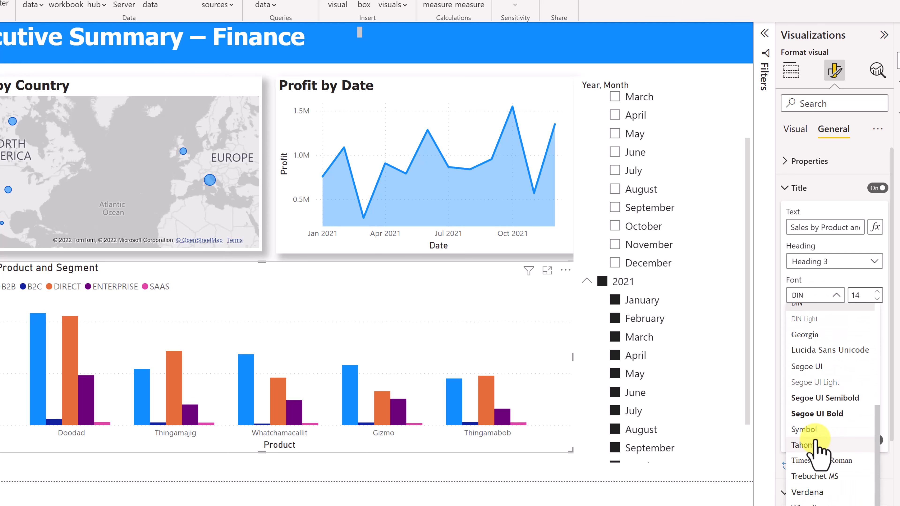
pyautogui.click(802, 445)
pyautogui.click(877, 291)
pyautogui.click(877, 291)
pyautogui.click(793, 314)
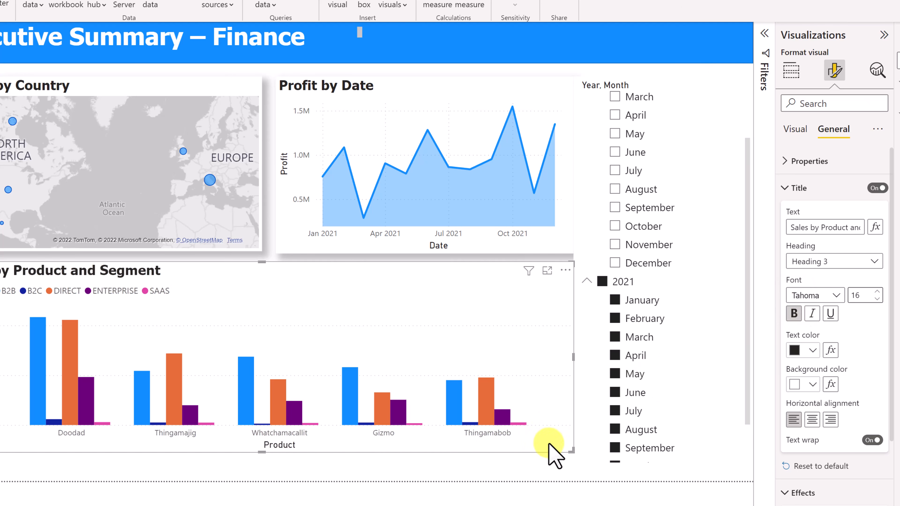
# Step: Turn on the shadow effect for the Sales by Product and Segment chart and deselect it
pyautogui.scroll(-4, 807, 482)
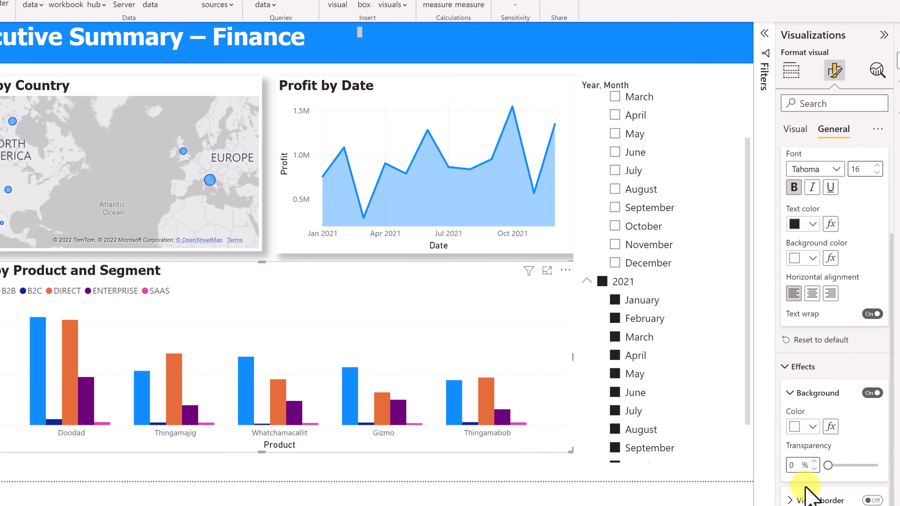
pyautogui.scroll(-2, 811, 480)
pyautogui.click(872, 458)
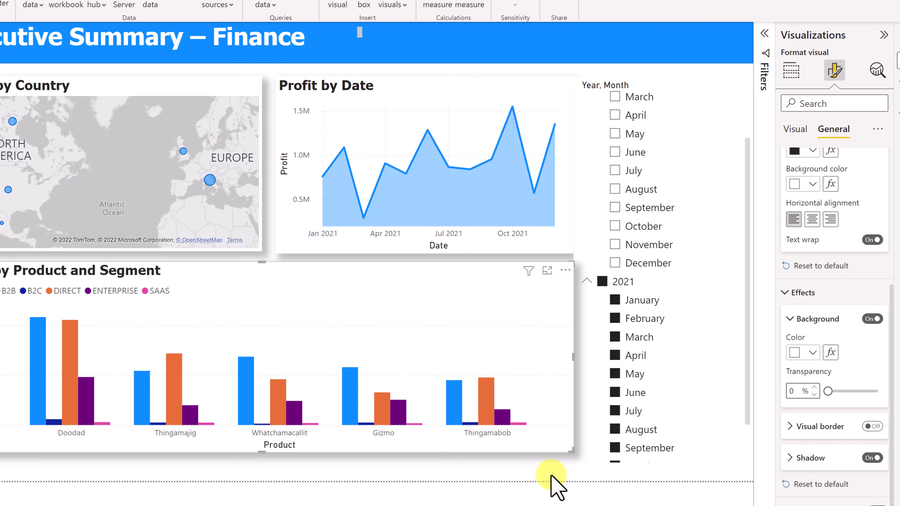
pyautogui.click(563, 477)
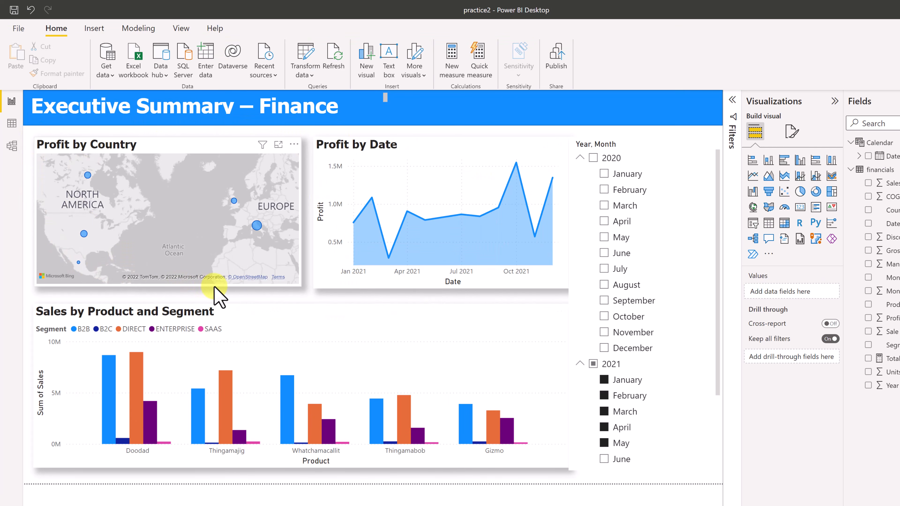
# Step: Insert a rectangle shape and stretch it over the whole area of the Profit by Country map and Profit by Date chart
pyautogui.click(94, 29)
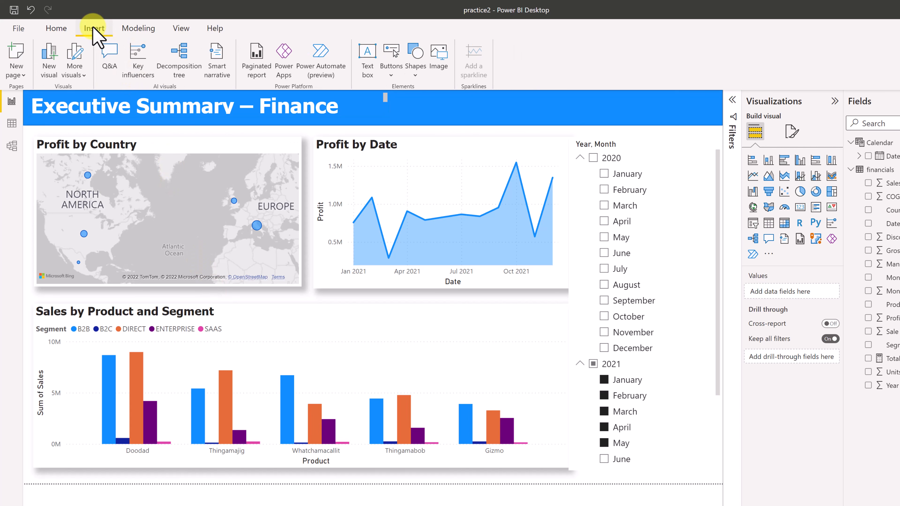
pyautogui.click(418, 77)
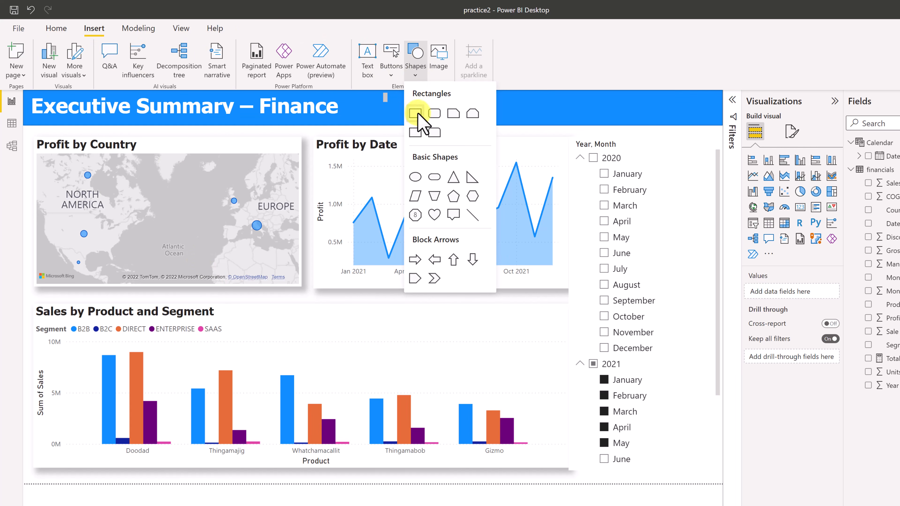
pyautogui.click(416, 114)
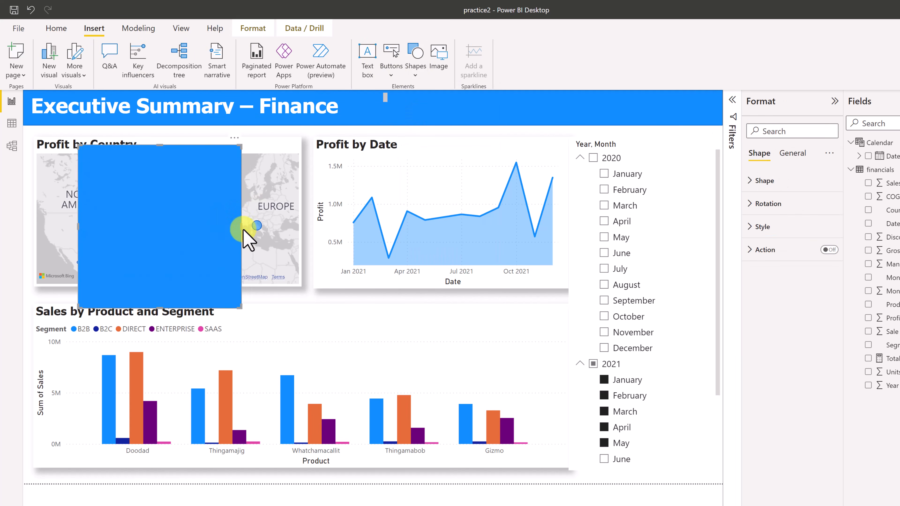
pyautogui.moveTo(218, 227); pyautogui.dragTo(154, 213)
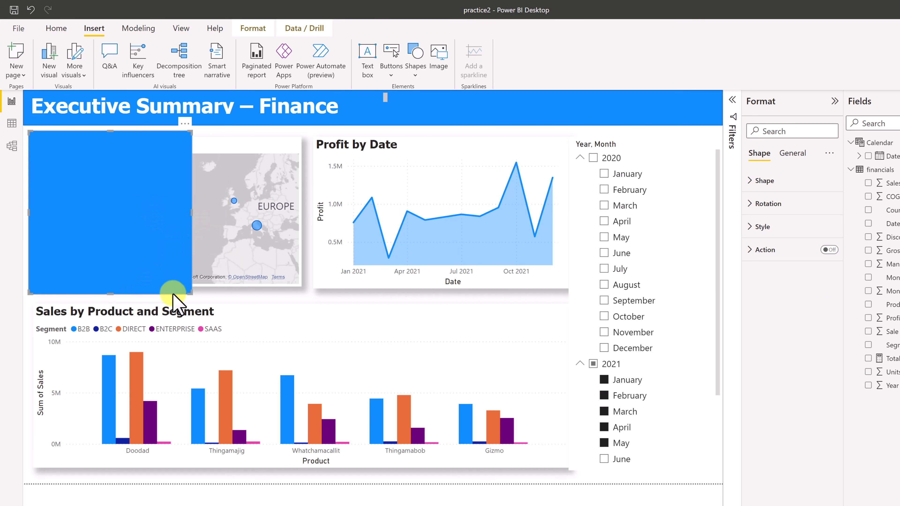
pyautogui.moveTo(199, 212); pyautogui.dragTo(571, 208)
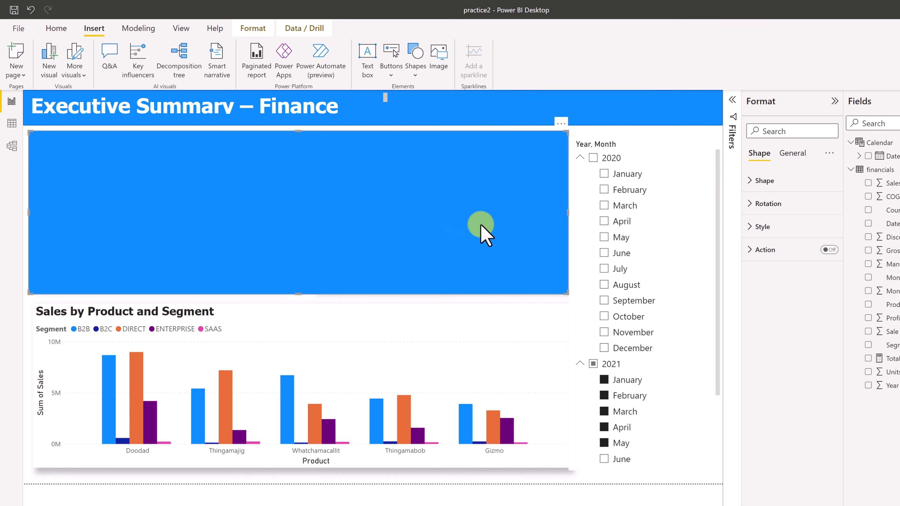
# Step: Set the fill color of the rectangle covering the map and area chart to light gray
pyautogui.click(748, 181)
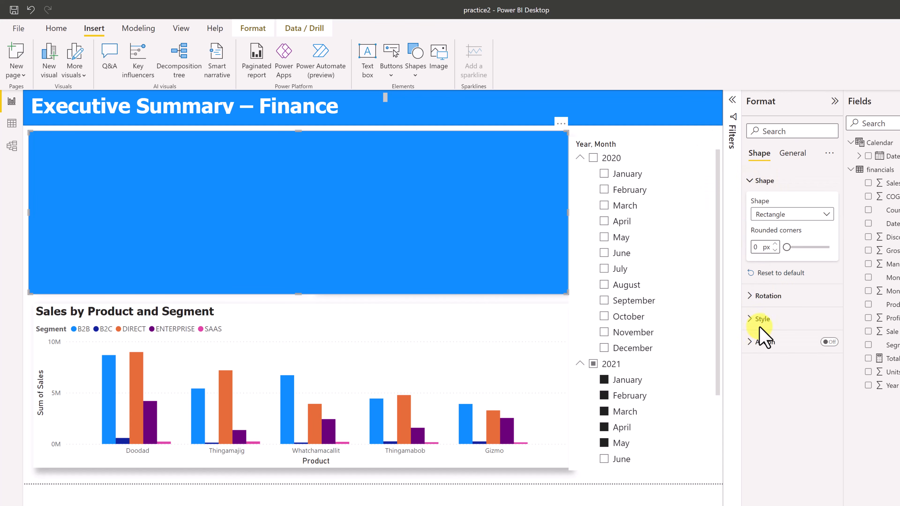
pyautogui.click(751, 321)
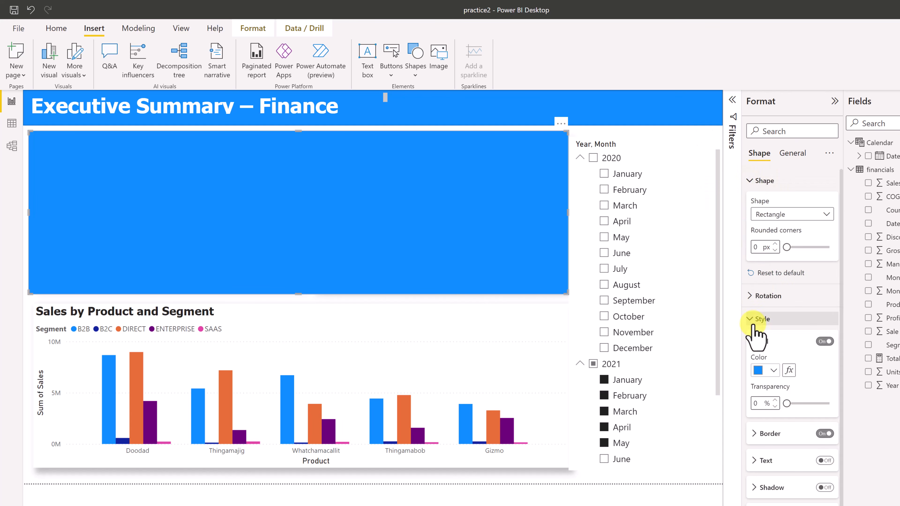
pyautogui.click(760, 372)
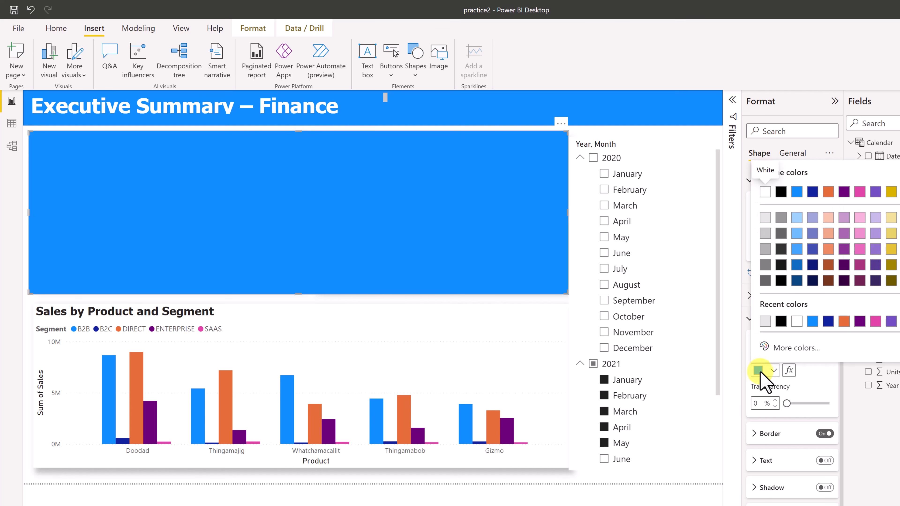
pyautogui.click(766, 233)
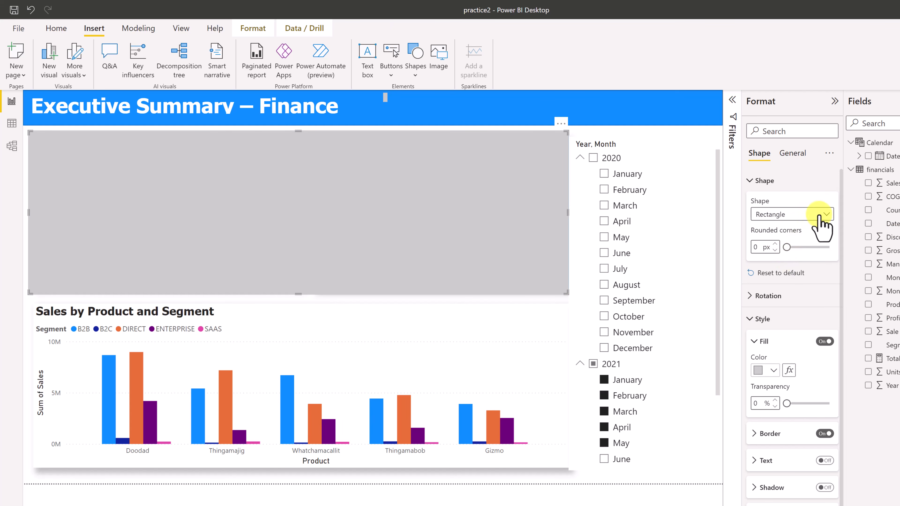
# Step: Try the Rounded Rectangle shape for the gray rectangle and switch it back to Rectangle
pyautogui.click(827, 215)
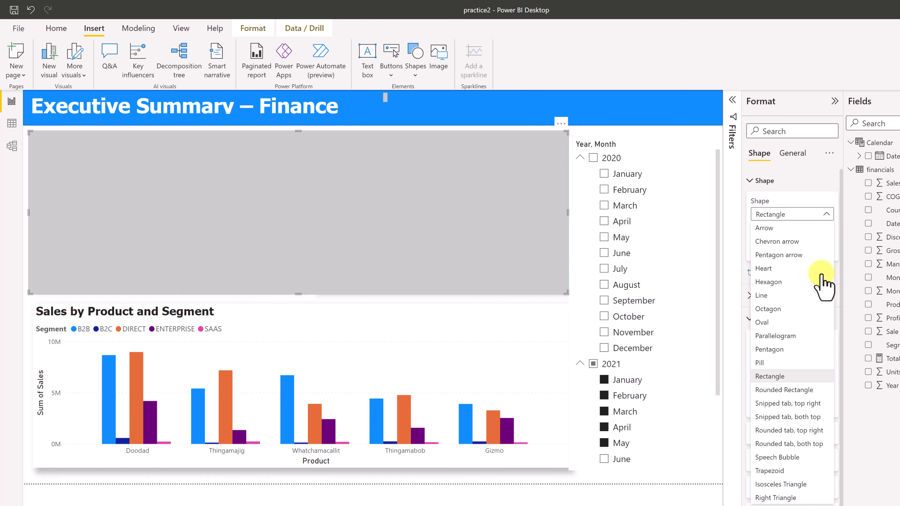
pyautogui.click(792, 390)
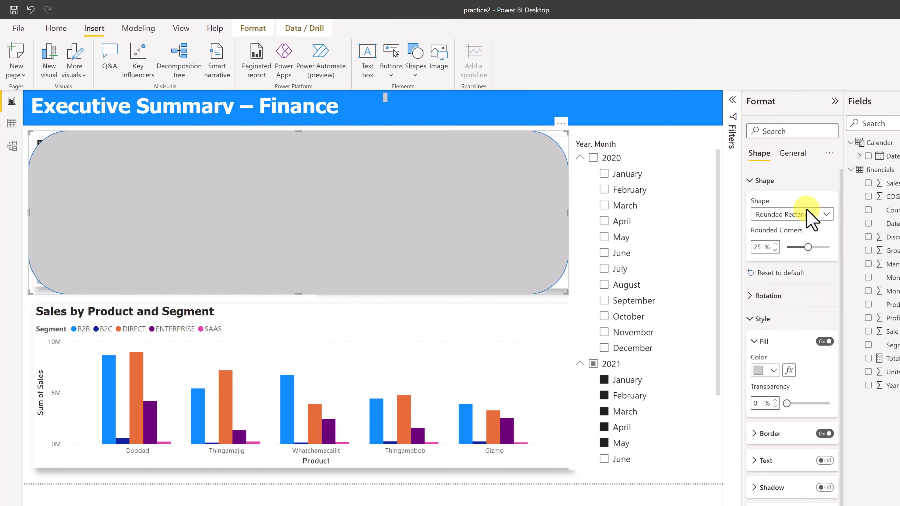
pyautogui.click(827, 214)
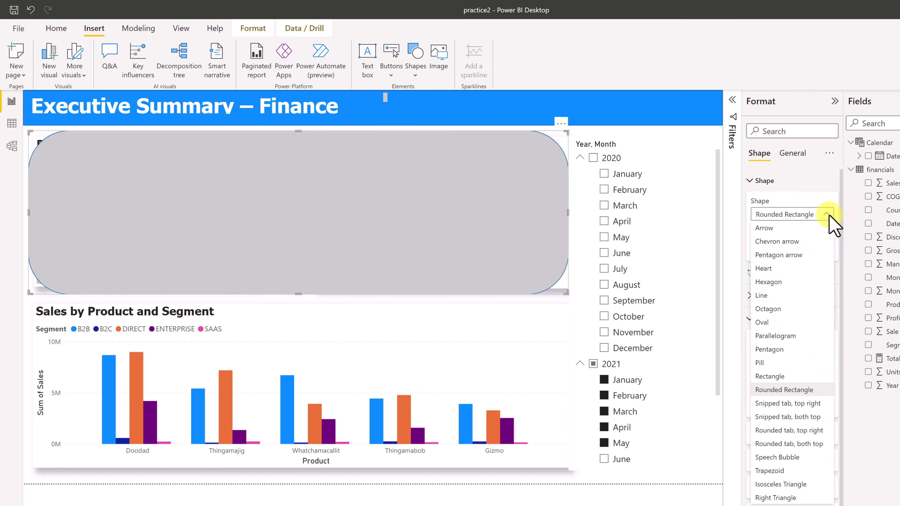
pyautogui.click(777, 377)
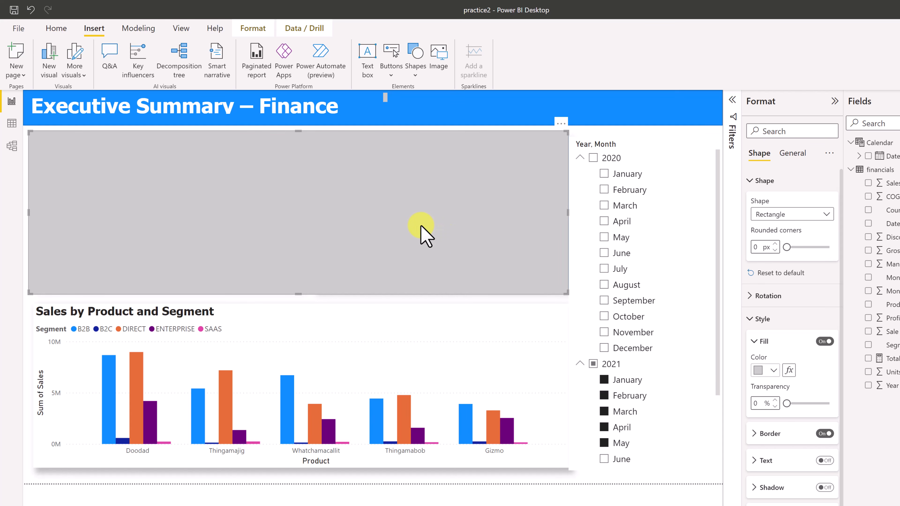
# Step: Send the gray rectangle to the back, behind the Profit by Country map and the Profit by Date chart
pyautogui.click(252, 28)
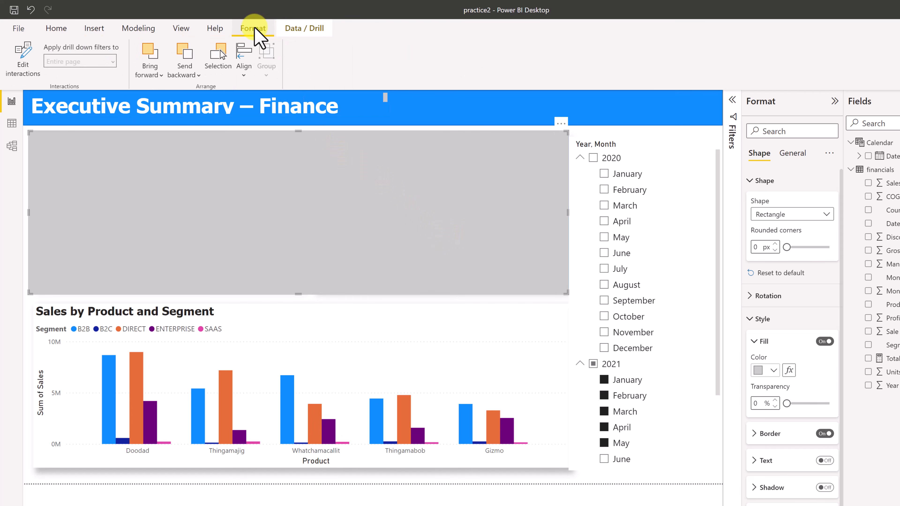
pyautogui.click(201, 76)
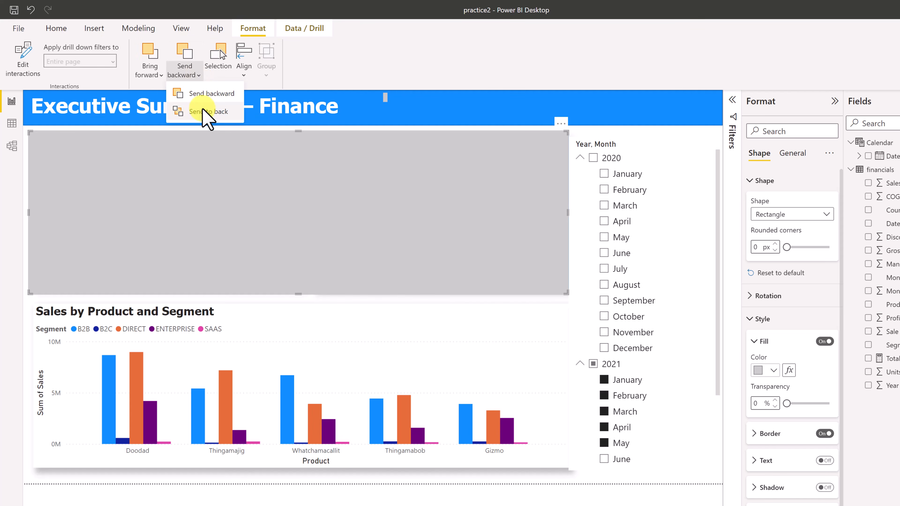
pyautogui.click(204, 112)
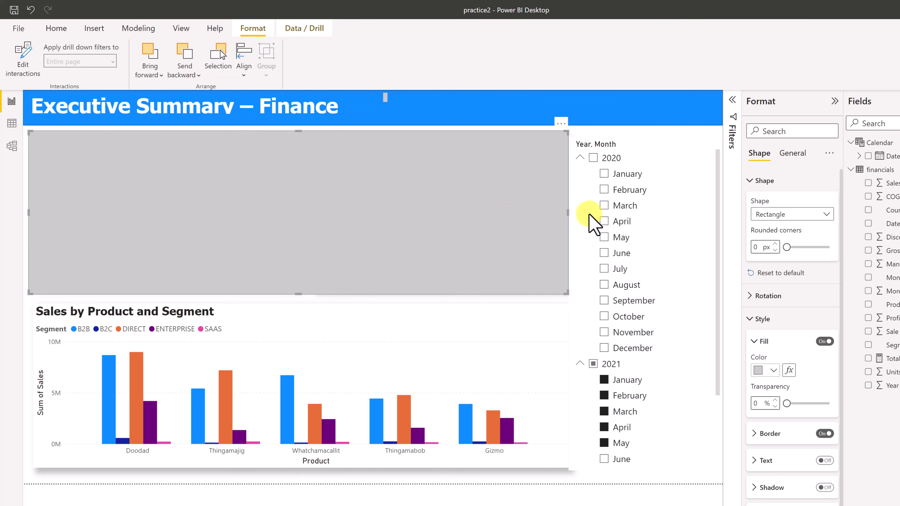
pyautogui.click(460, 323)
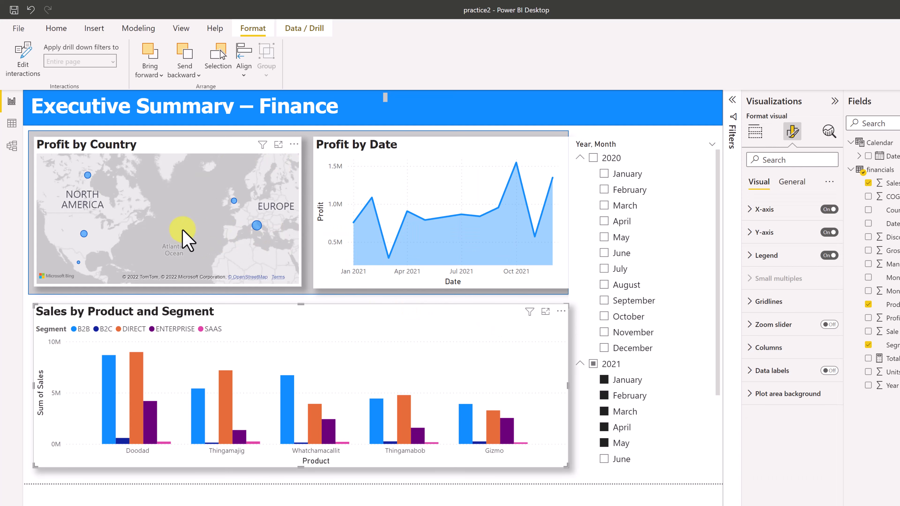
# Step: Shift the Profit by Country map and the Profit by Date chart slightly left so both sit within the gray rectangle
pyautogui.moveTo(183, 230); pyautogui.dragTo(182, 230)
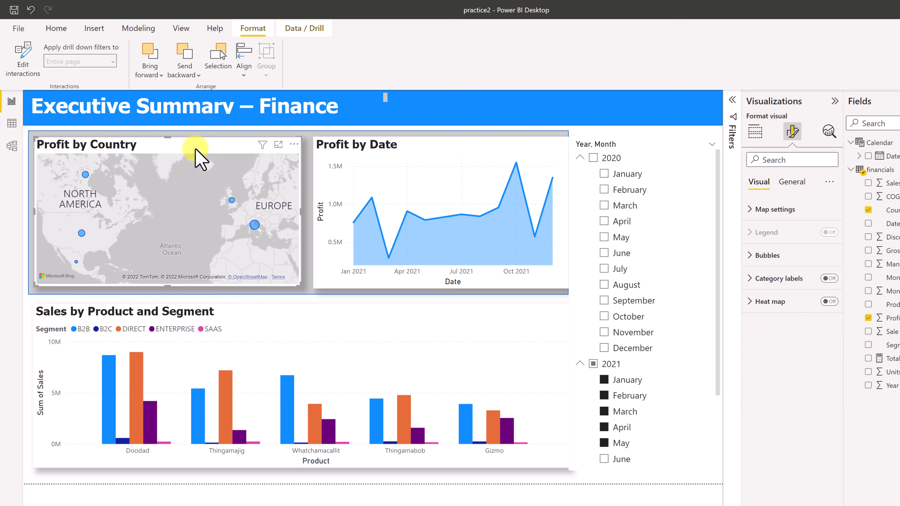
pyautogui.moveTo(194, 148); pyautogui.dragTo(194, 150)
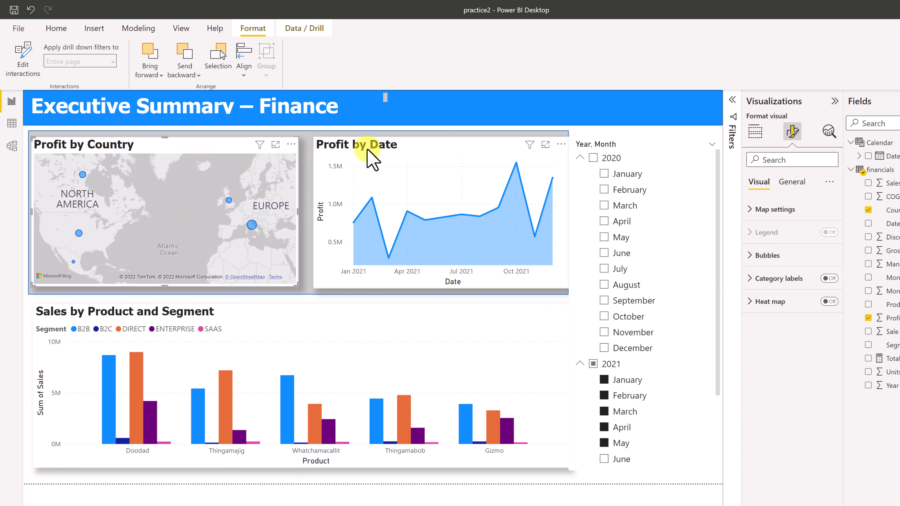
pyautogui.moveTo(364, 148); pyautogui.dragTo(358, 148)
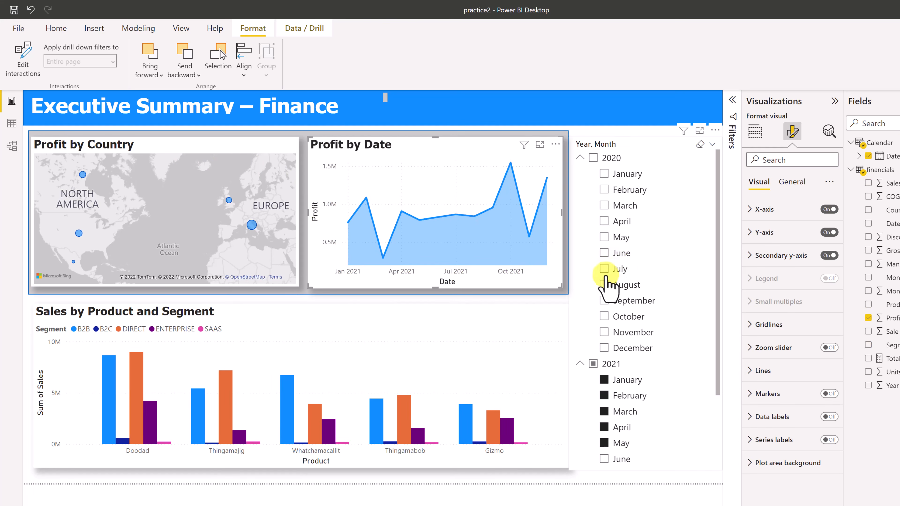
# Step: Narrow the Year, Month slicer from its left edge to leave a gap between it and the charts
pyautogui.click(587, 299)
pyautogui.moveTo(576, 315); pyautogui.dragTo(592, 305)
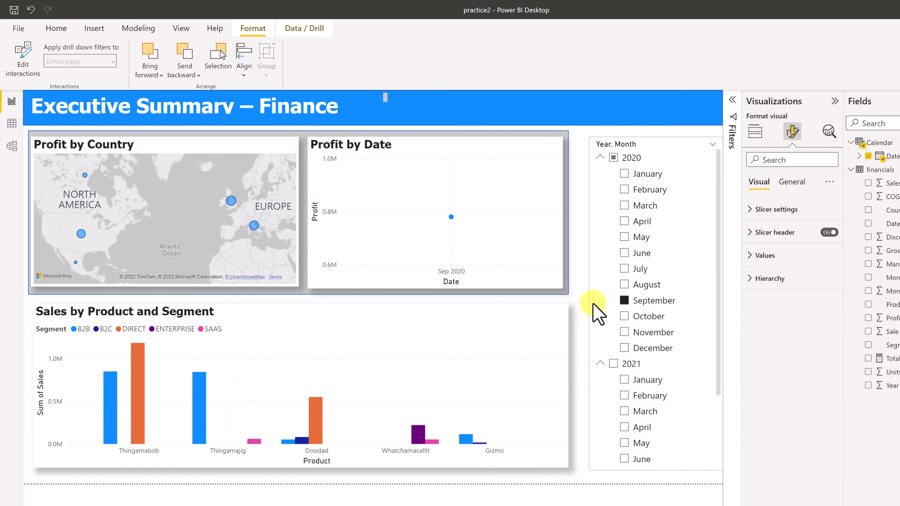
# Step: Filter the report to 2021 in the Year, Month slicer and align the slicer's top edge with the gray rectangle, slightly closer to the charts
pyautogui.click(614, 364)
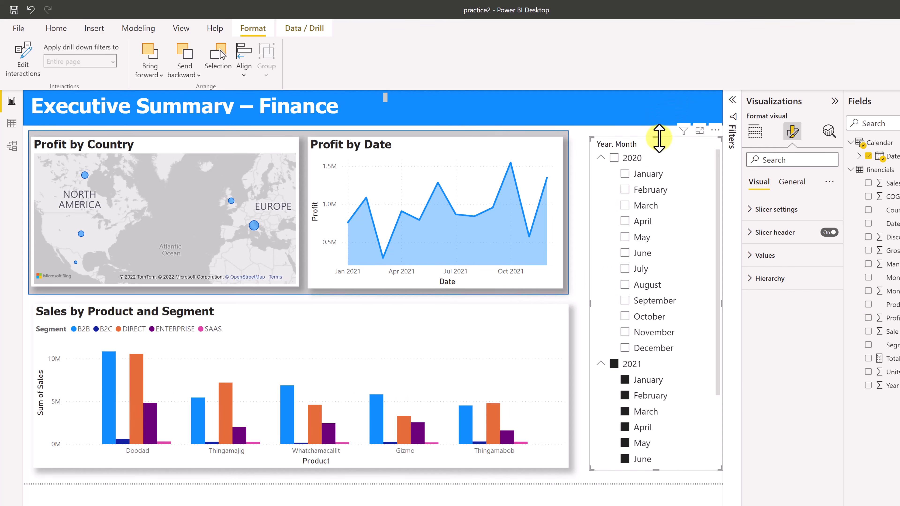
pyautogui.moveTo(668, 149); pyautogui.dragTo(662, 146)
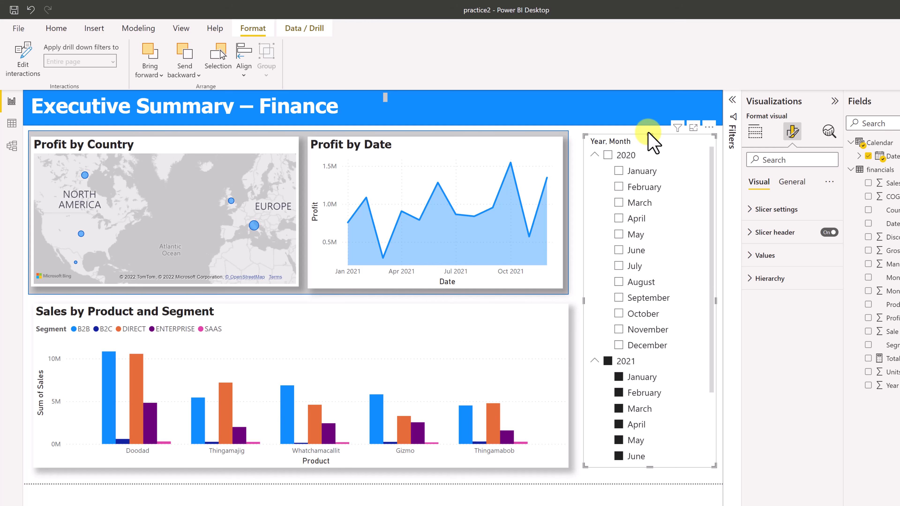
pyautogui.moveTo(647, 133); pyautogui.dragTo(647, 130)
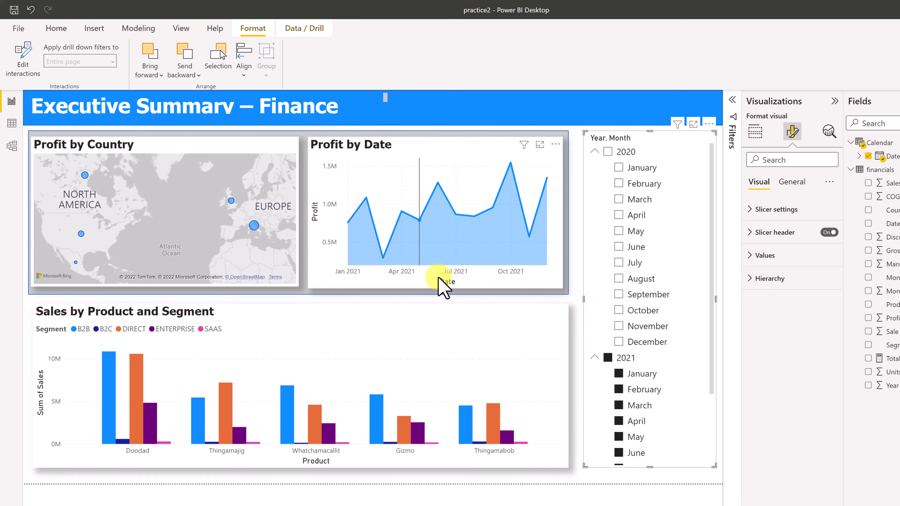
pyautogui.click(397, 293)
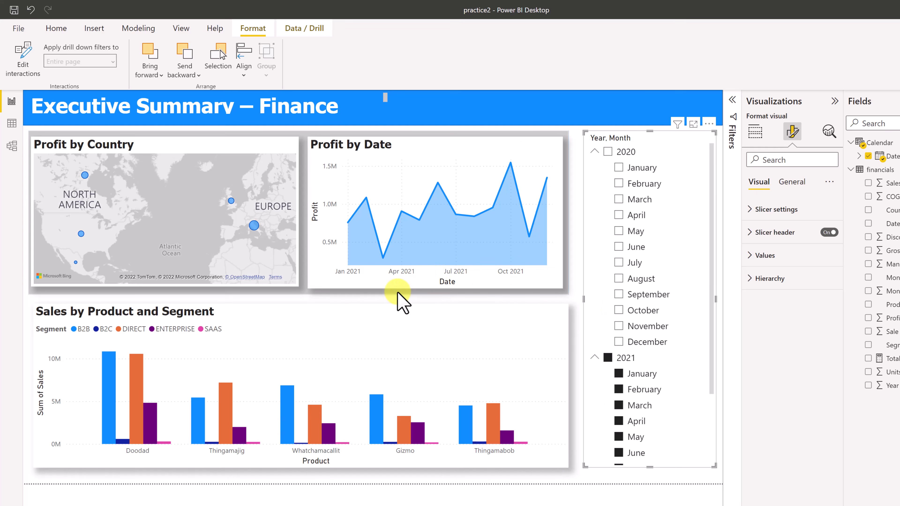
# Step: Try several report themes, including a teal one, City park, Classroom and a dark charcoal one with light blue accents
pyautogui.click(181, 28)
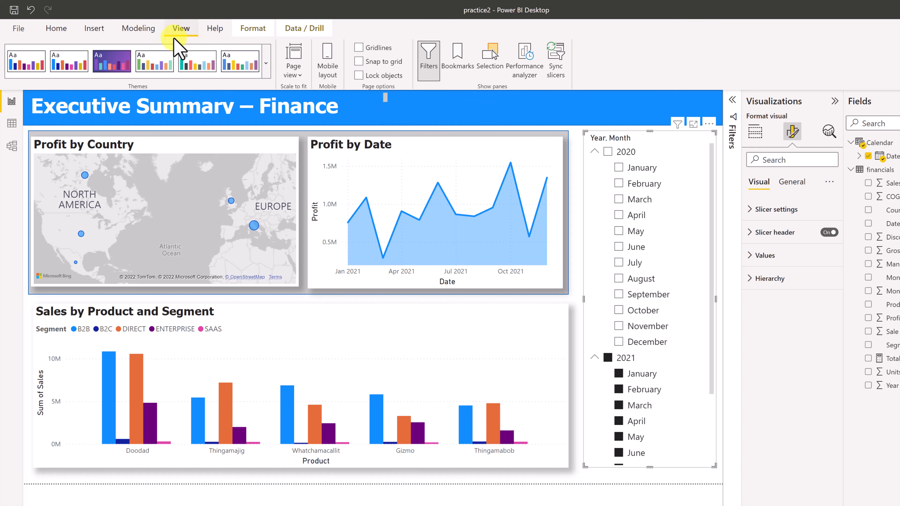
pyautogui.click(267, 73)
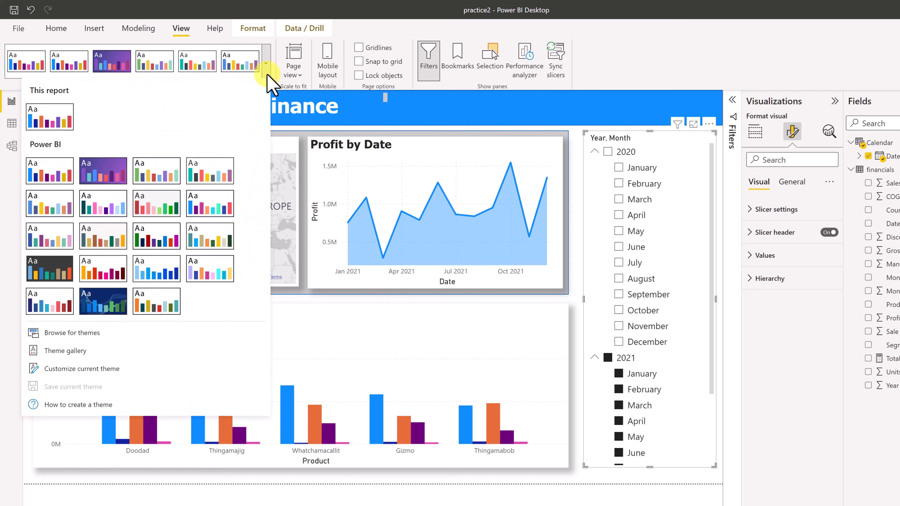
pyautogui.click(207, 171)
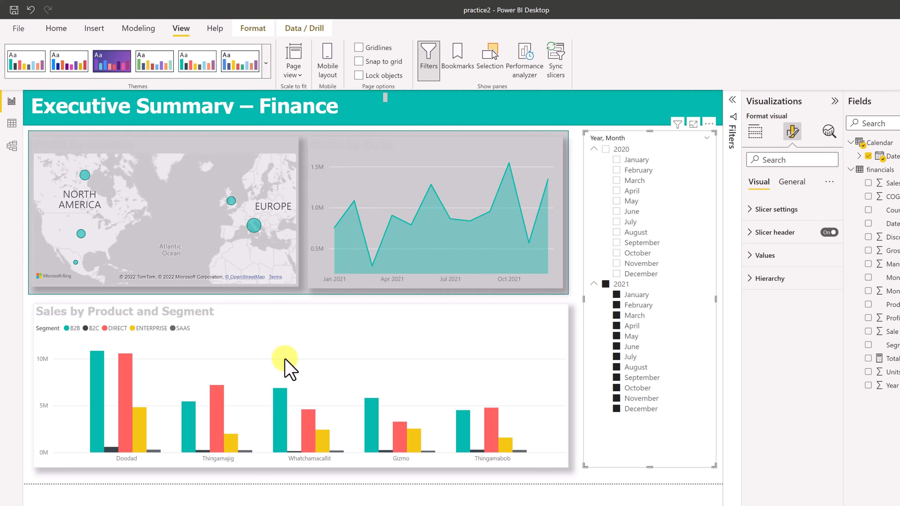
pyautogui.click(157, 71)
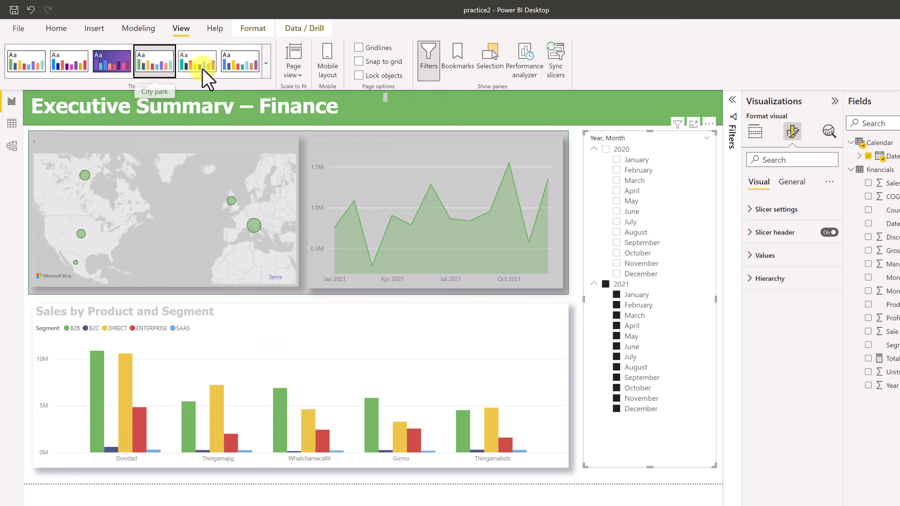
pyautogui.click(243, 63)
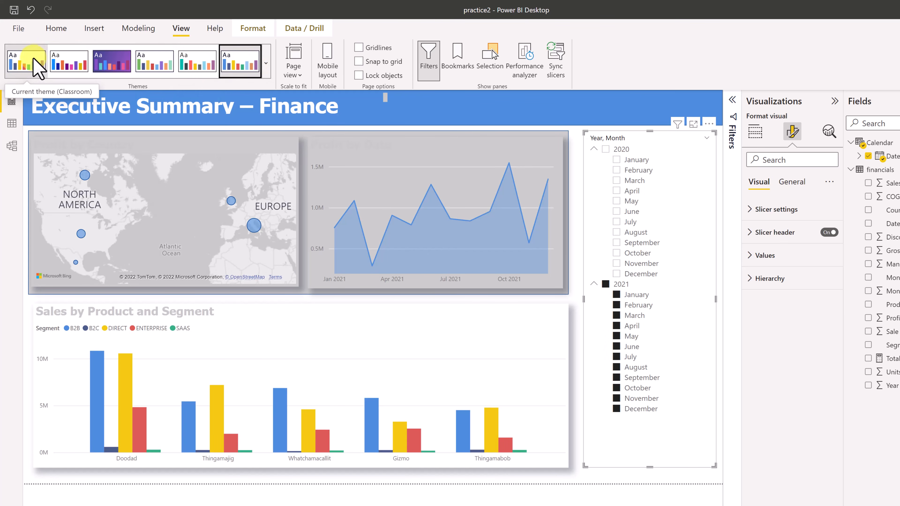
pyautogui.click(265, 69)
pyautogui.click(44, 264)
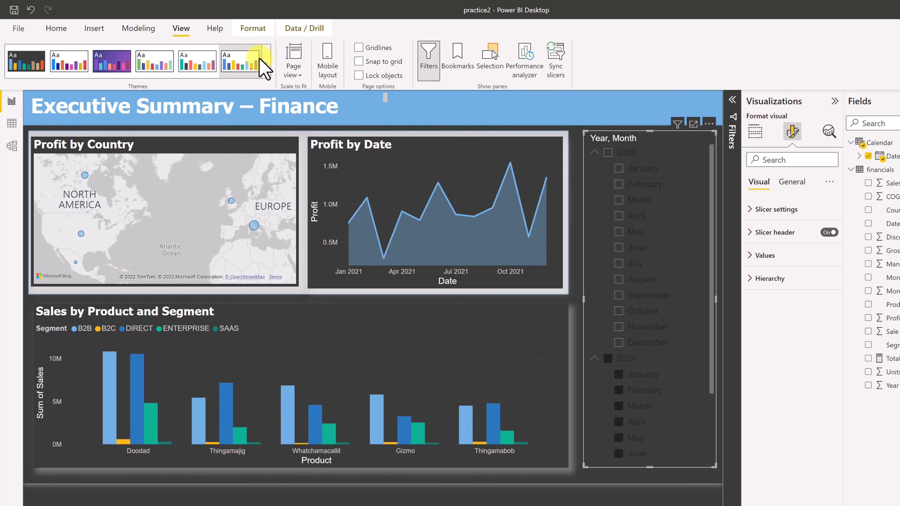
# Step: Apply the light report theme with dark blue, teal, purple and pink data colors
pyautogui.click(267, 71)
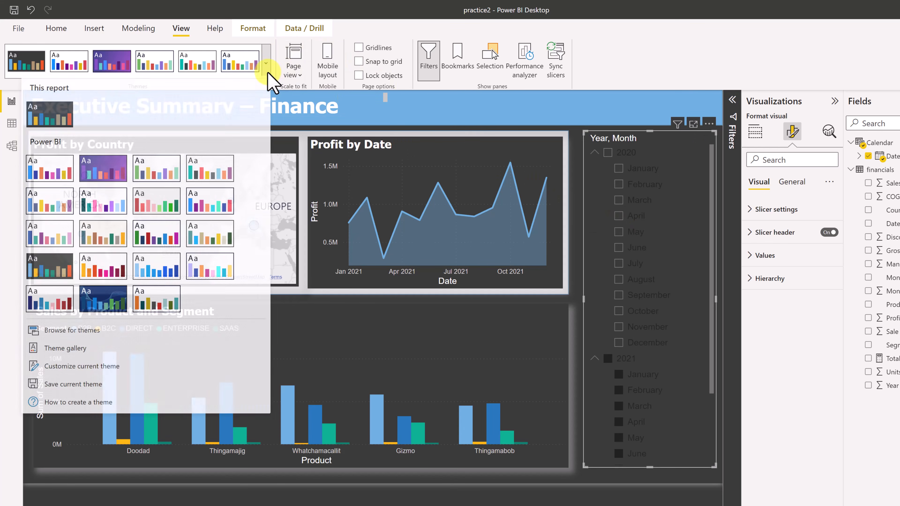
pyautogui.click(43, 238)
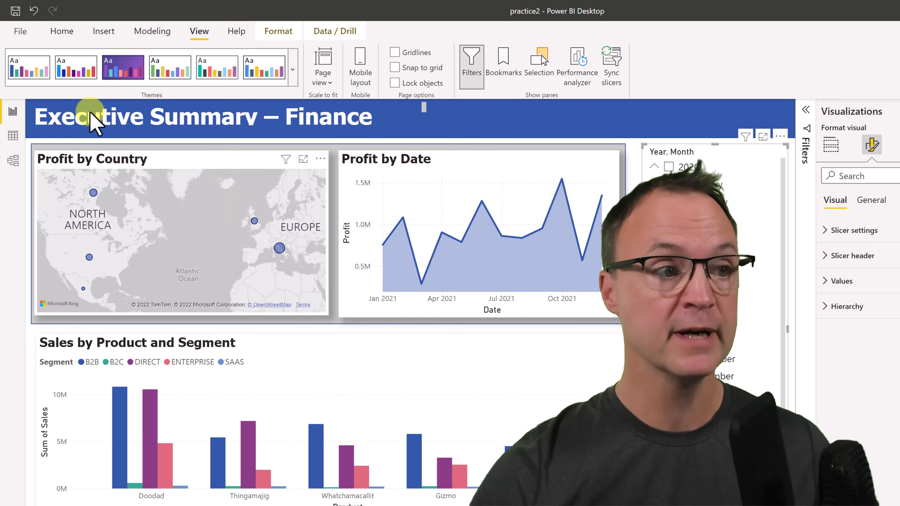
# Step: Review the report's export options and open its publishing options
pyautogui.click(21, 32)
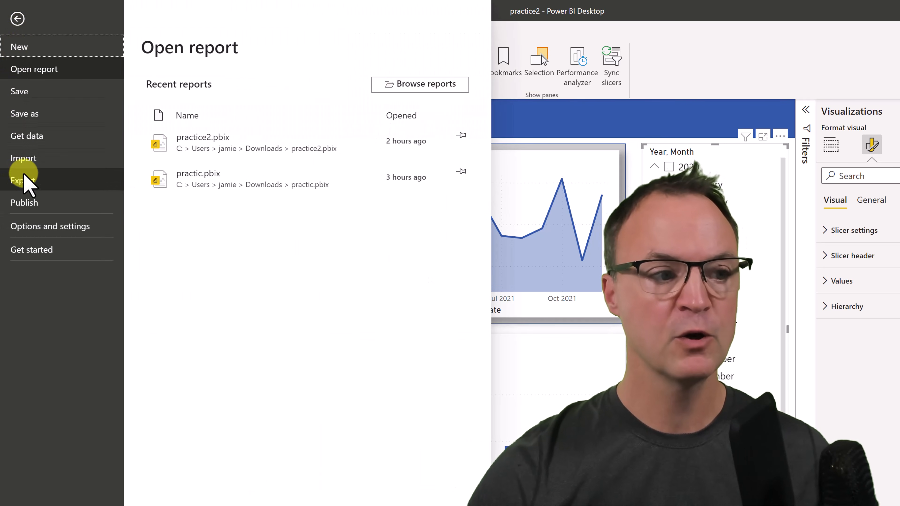
pyautogui.click(33, 181)
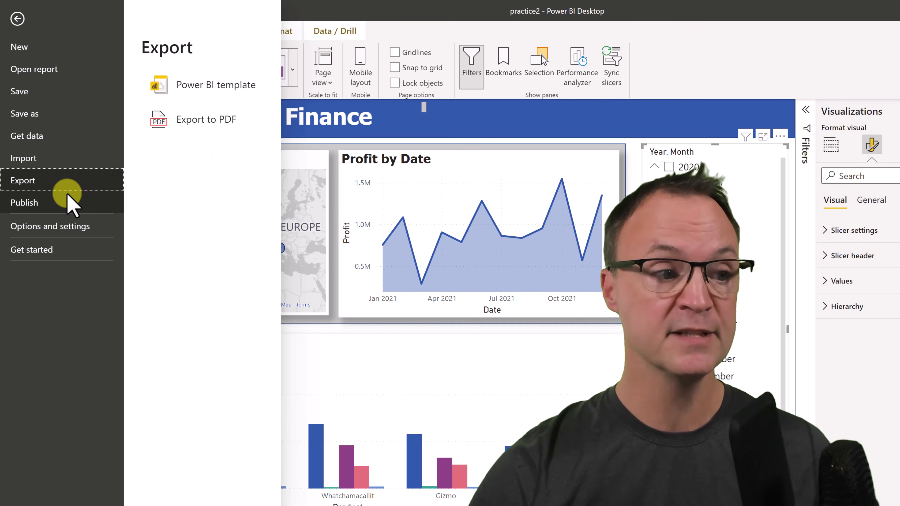
pyautogui.click(43, 206)
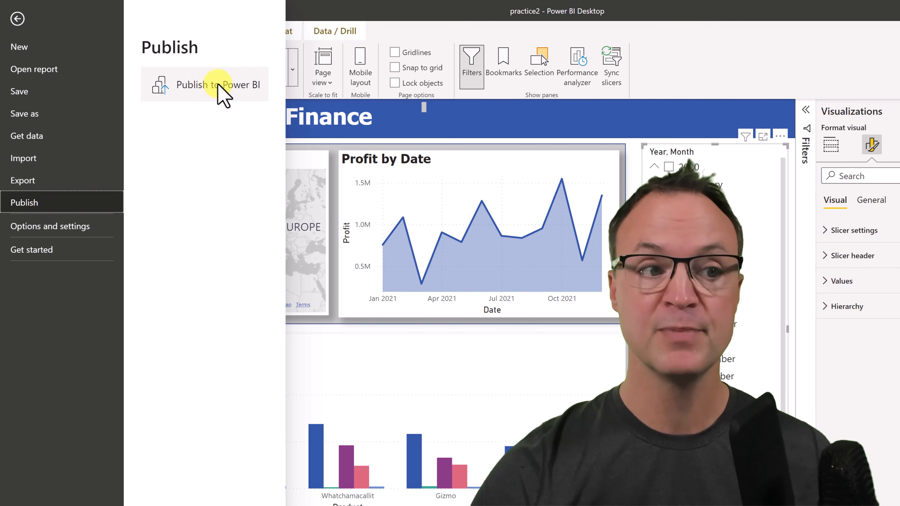